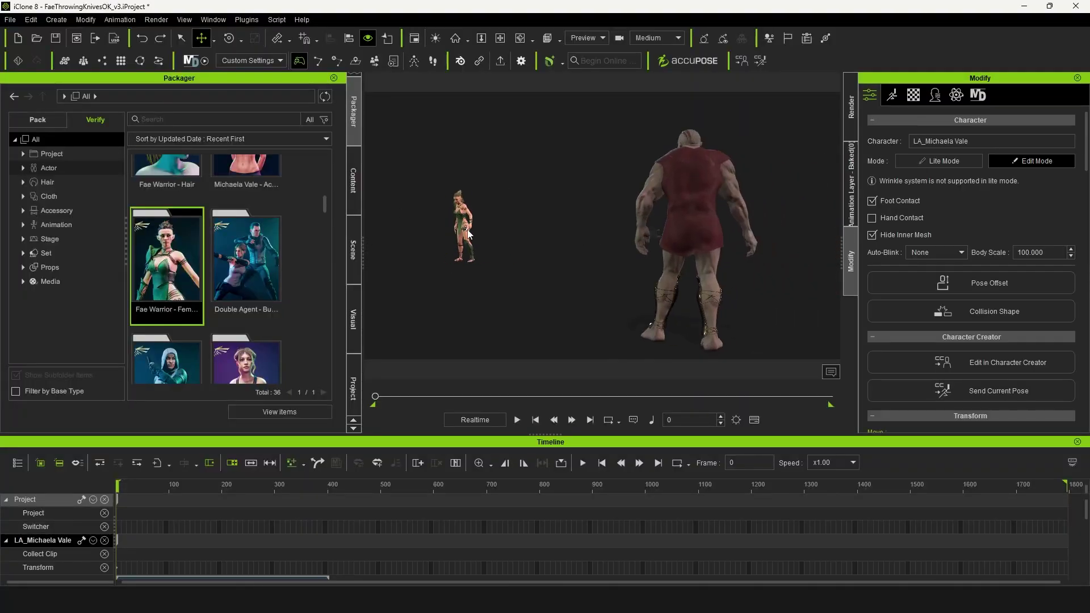
Step: Play the green-clad warrior's animation from the first frame to about frame 263 to review her knife throw
key(Home)
scroll(478, 232, down, 1)
alt+drag(535, 234, 665, 241)
mouse_move(665, 245)
right_down()
mouse_move(698, 232)
mouse_move(650, 237)
right_up()
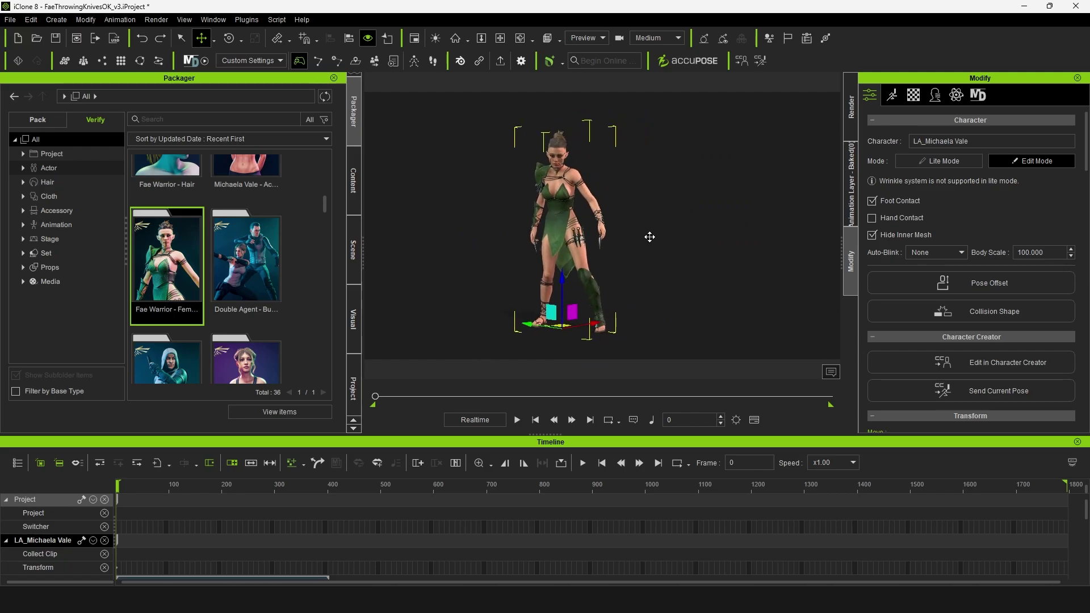
mouse_move(612, 269)
right_down()
mouse_move(585, 261)
mouse_move(628, 265)
right_up()
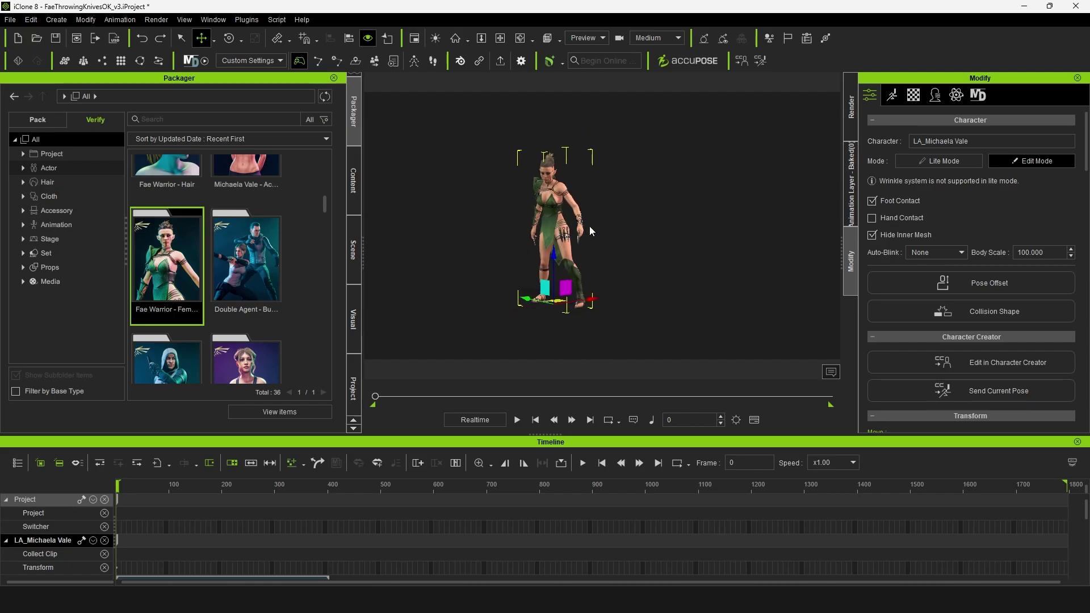
key(space)
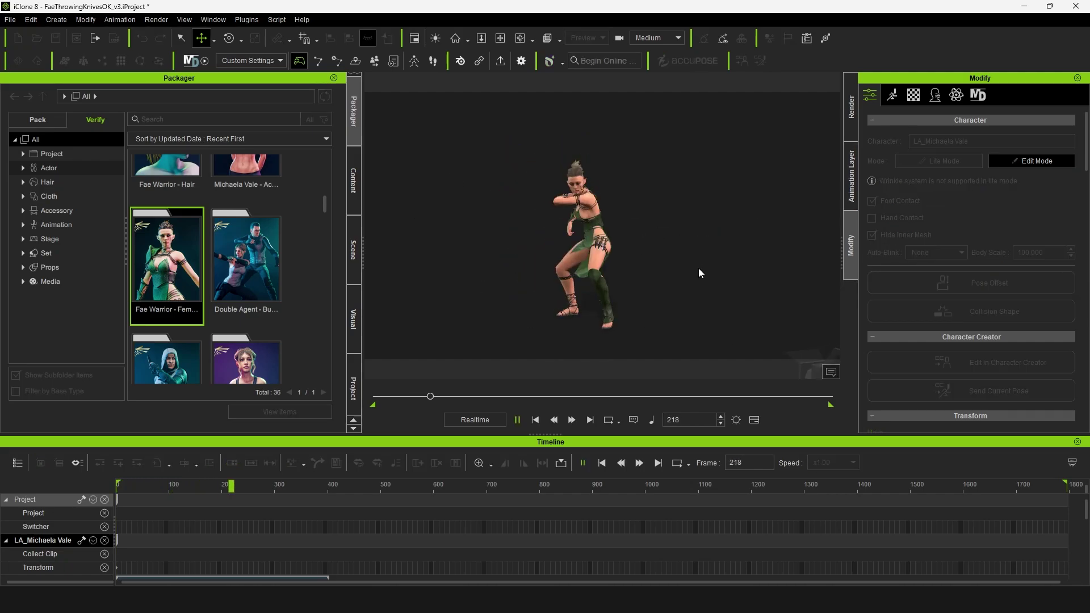
key(space)
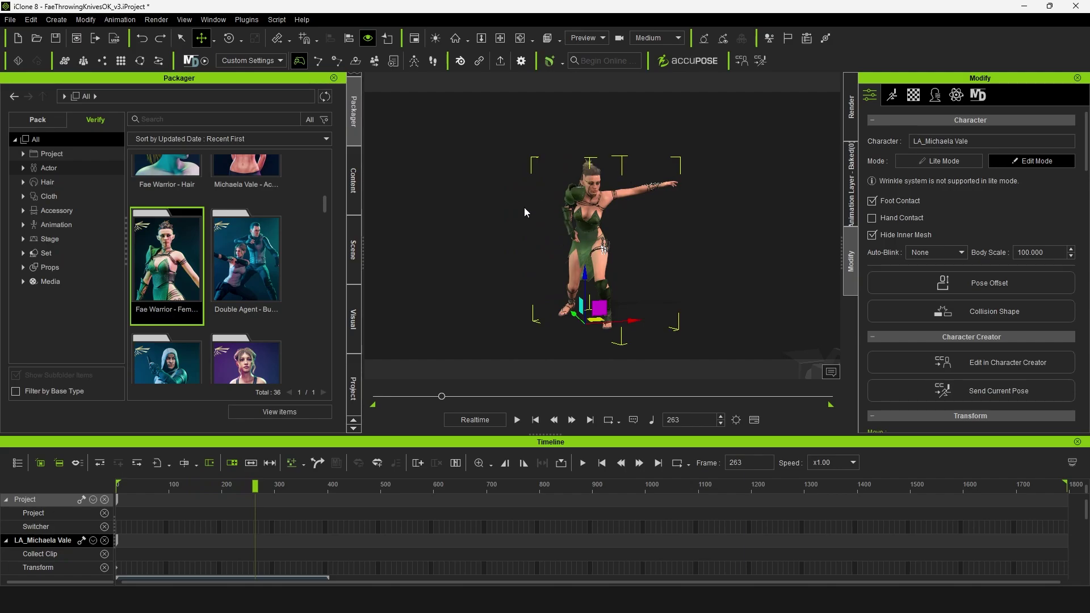
Step: Rewind the animation and scrub to frame 116 to examine the warrior's throwing pose and the knife in her hand
scroll(537, 240, down, 2)
right_drag(538, 243, 591, 255)
middle_drag(596, 259, 547, 246)
scroll(555, 257, down, 1)
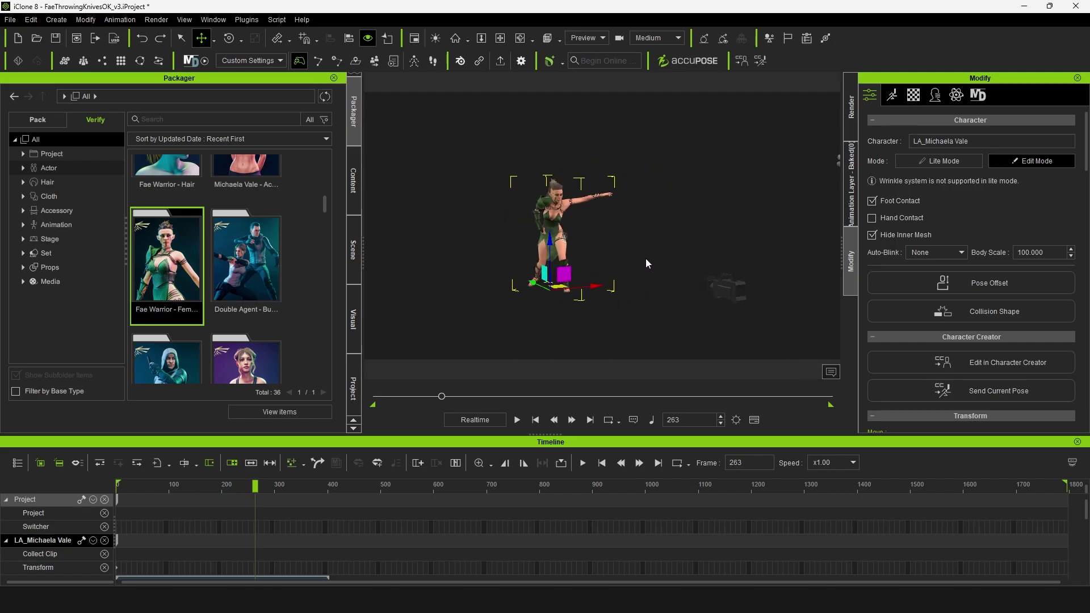
right_drag(646, 258, 628, 262)
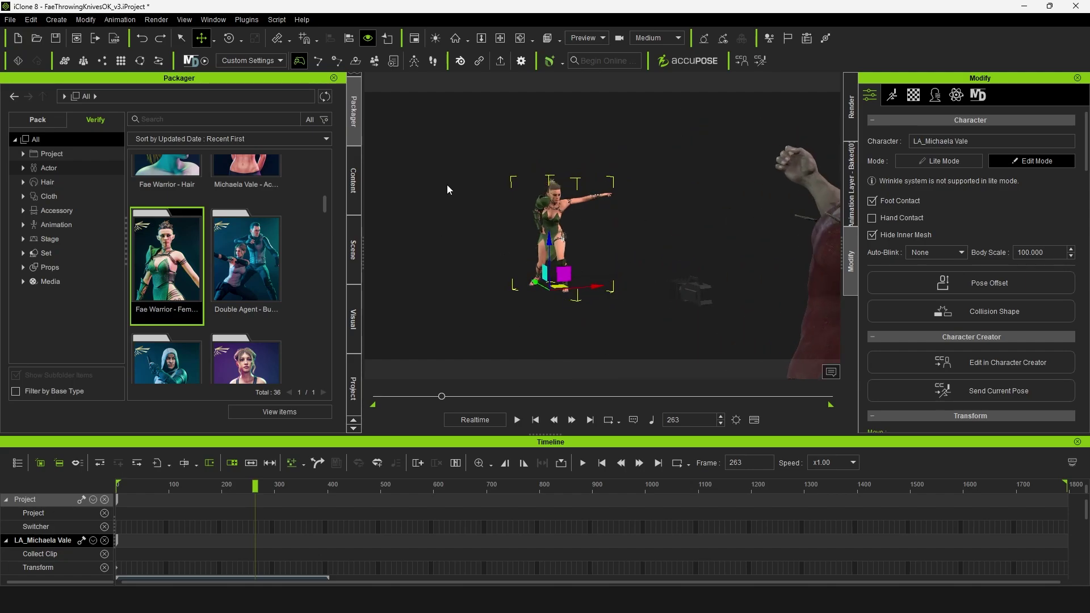
drag(192, 485, 108, 494)
middle_drag(702, 289, 637, 279)
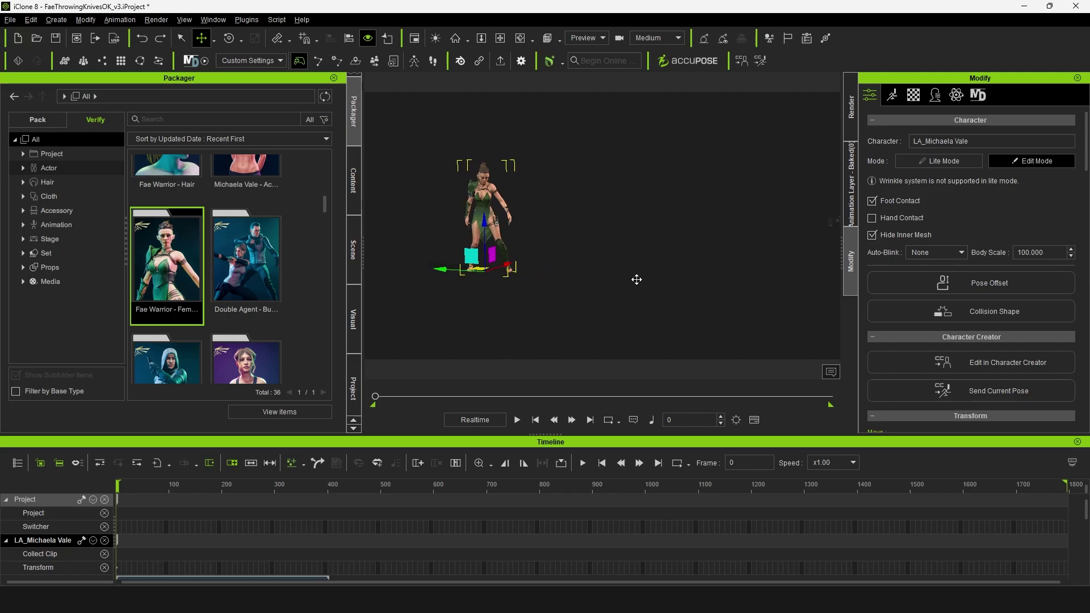
drag(124, 486, 177, 486)
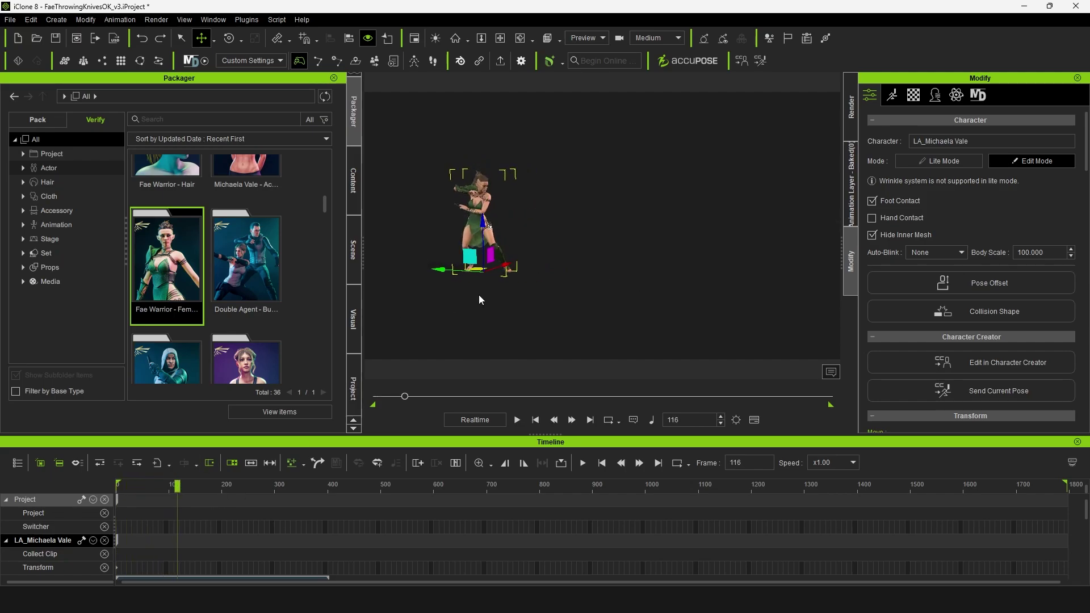
scroll(479, 295, up, 3)
middle_drag(442, 235, 595, 259)
scroll(595, 258, up, 4)
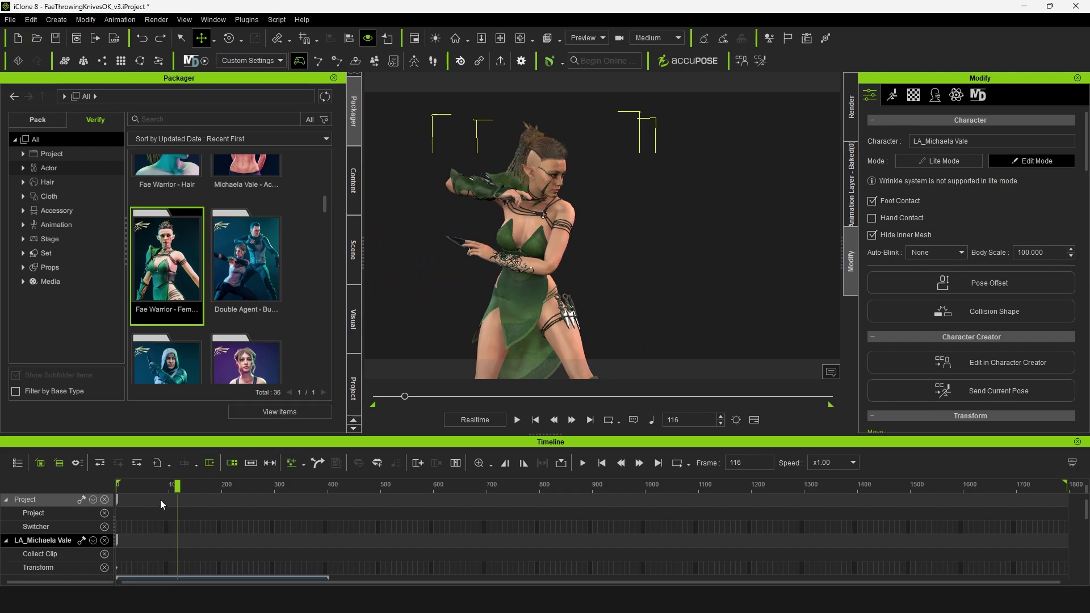
Step: Scrub to frame 139, play on to frame 242, and examine the giant's reaction to the throw
mouse_move(177, 486)
mouse_down()
mouse_move(200, 485)
mouse_move(189, 486)
mouse_up()
scroll(650, 274, down, 5)
middle_drag(650, 275, 523, 249)
scroll(560, 245, down, 2)
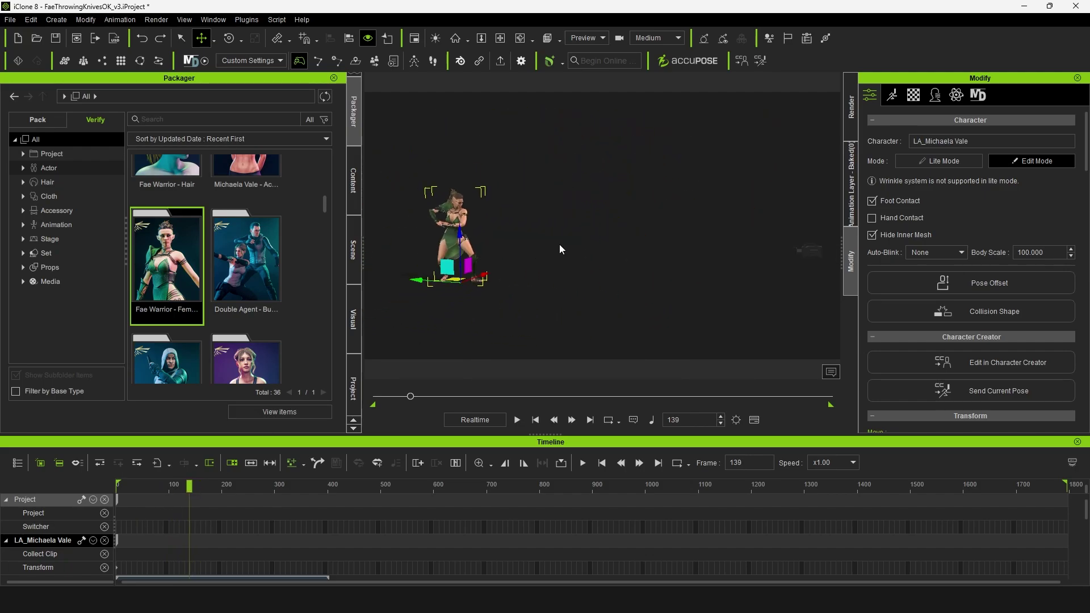
key(space)
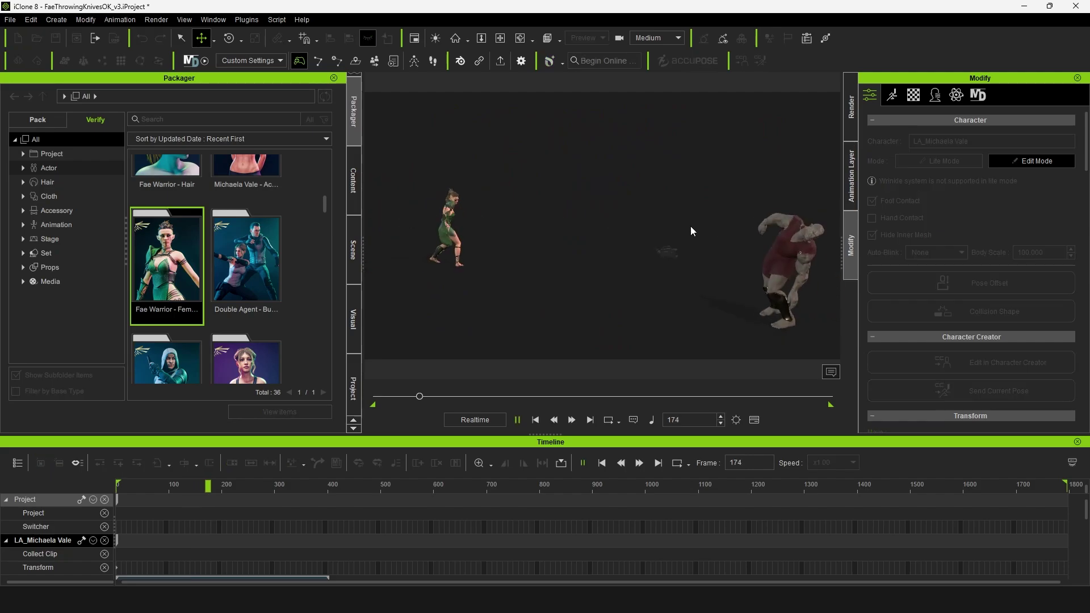
key(space)
middle_drag(820, 256, 634, 285)
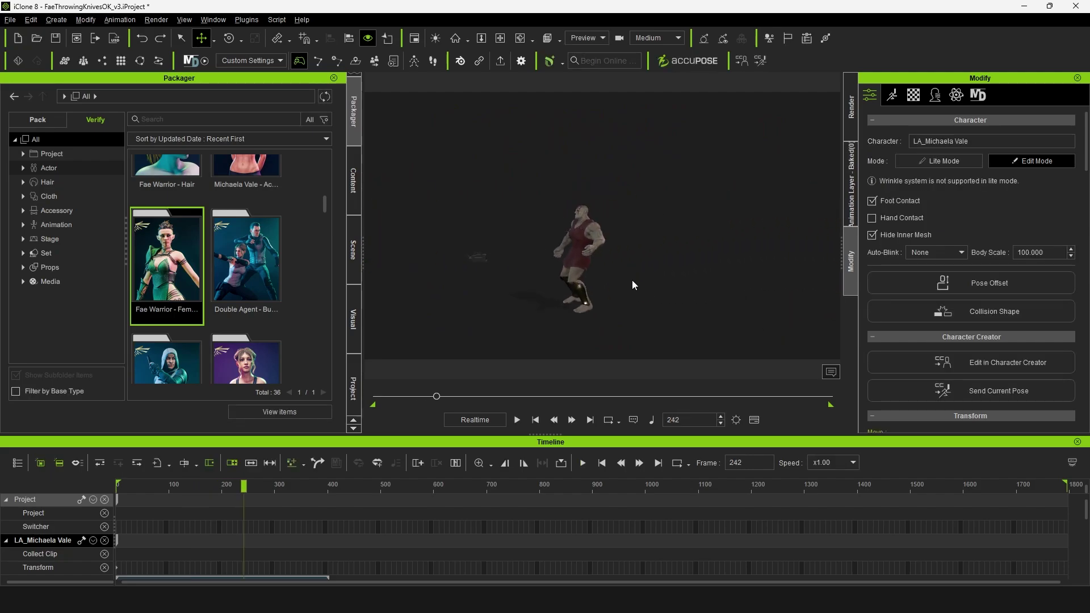
scroll(632, 281, up, 3)
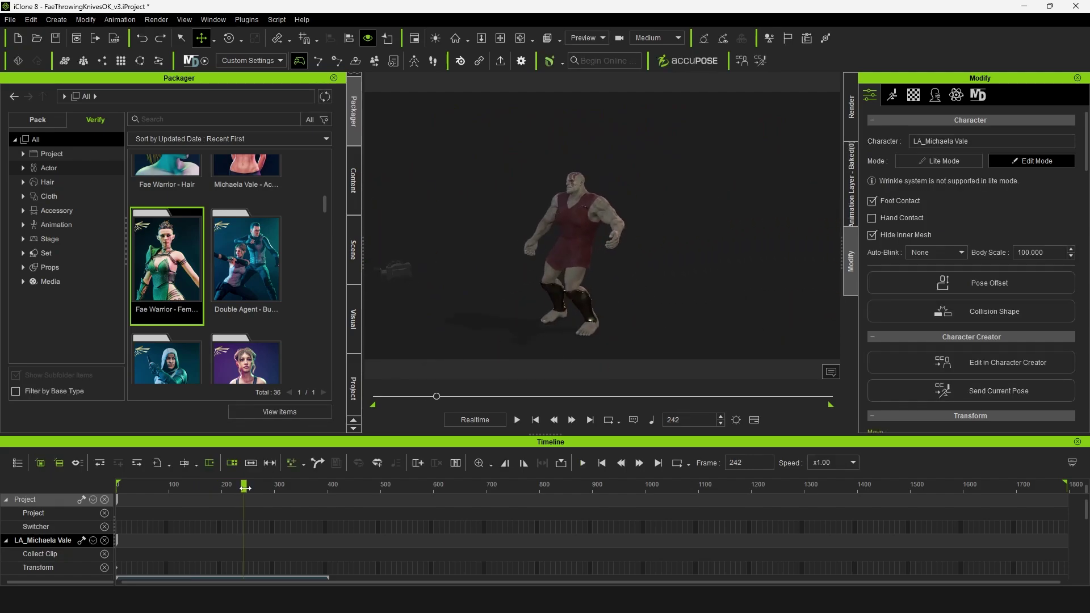
Step: Return the animation to frame 0 and frame the warrior character in the viewport
drag(245, 489, 48, 497)
middle_drag(491, 272, 713, 195)
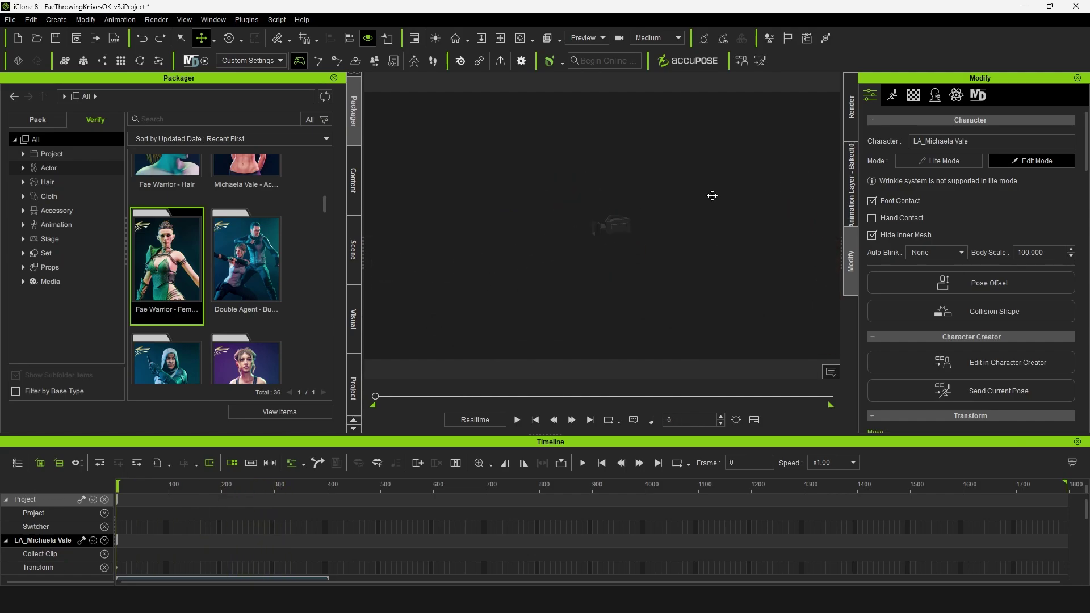
middle_drag(554, 237, 519, 222)
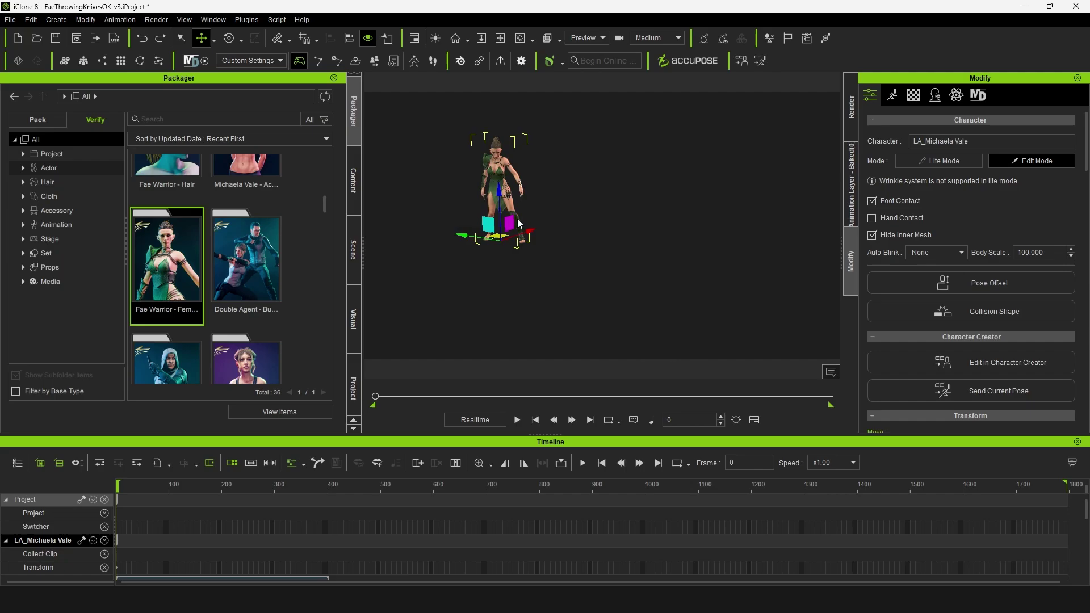
key(f)
right_drag(559, 243, 792, 253)
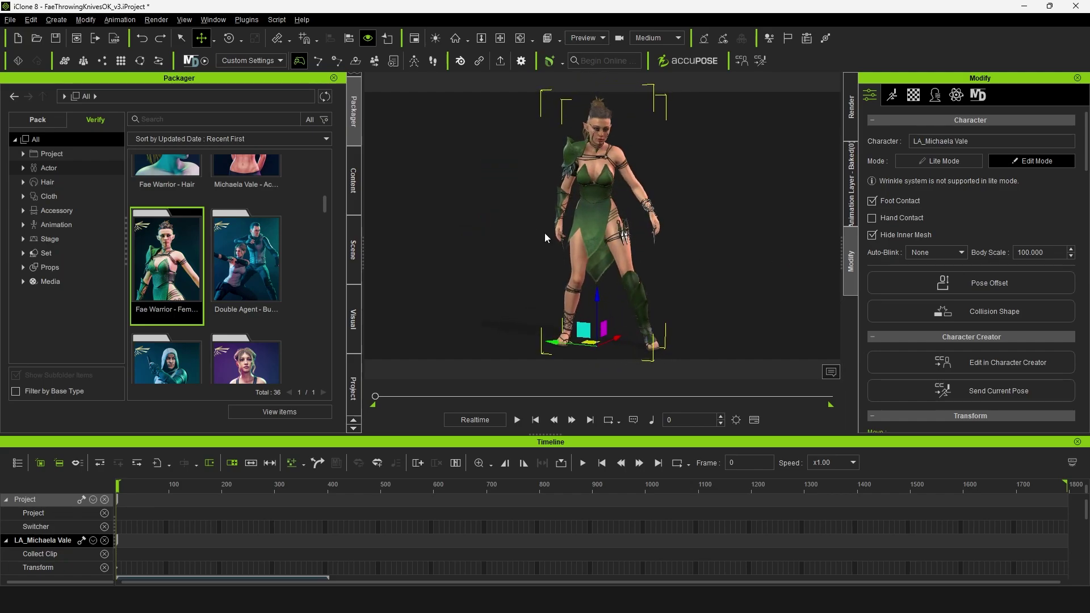
Step: Open the Fae Warrior - Female pack and apply the LA_ThrowingKnife accessory to the warrior
double_click(170, 254)
scroll(304, 258, down, 2)
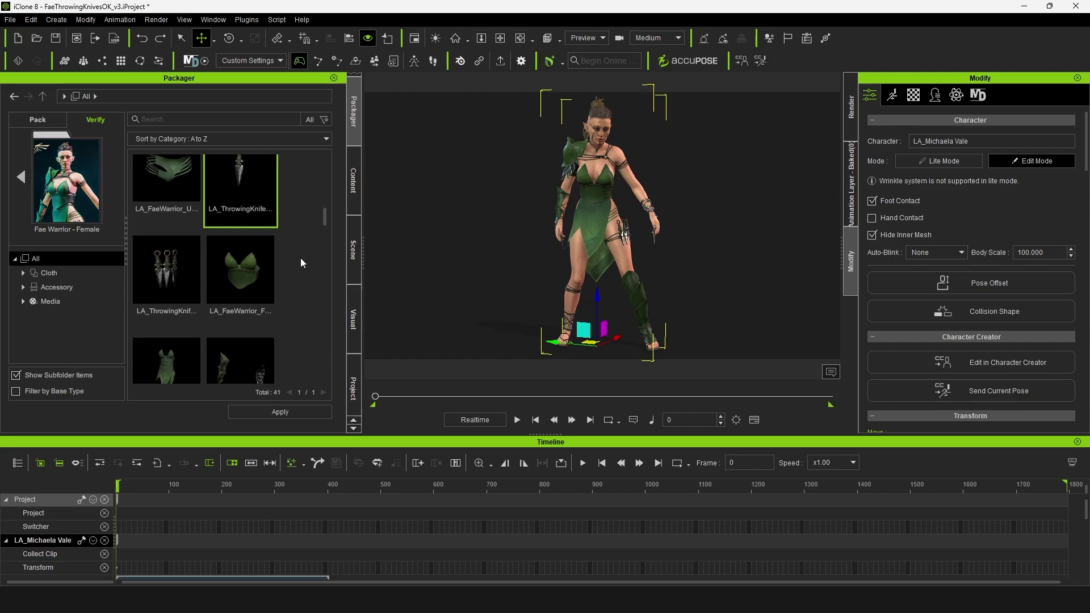
scroll(301, 258, up, 1)
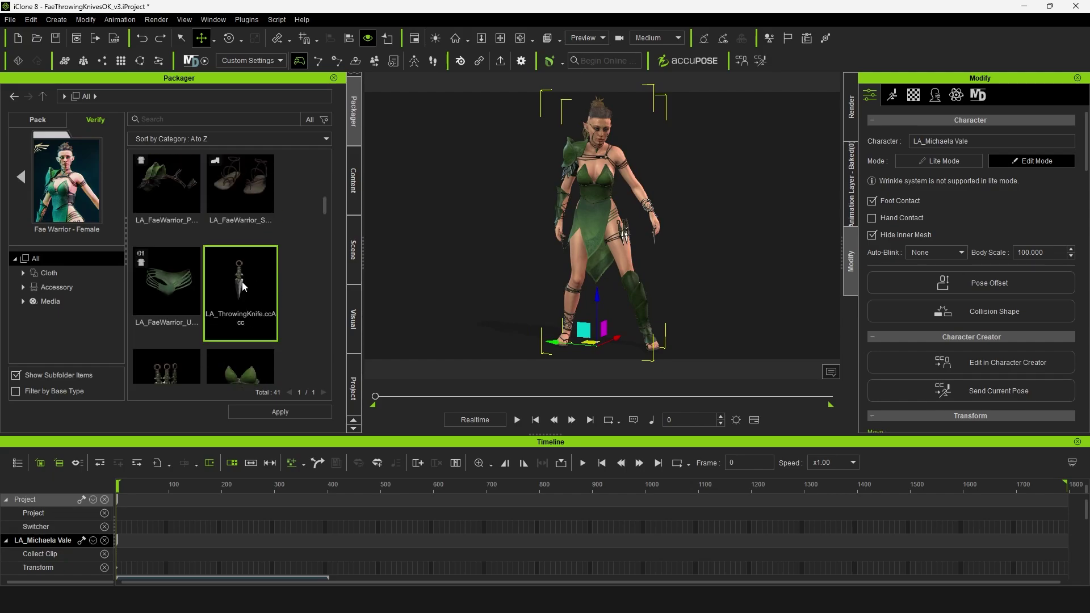
double_click(242, 283)
scroll(679, 233, up, 4)
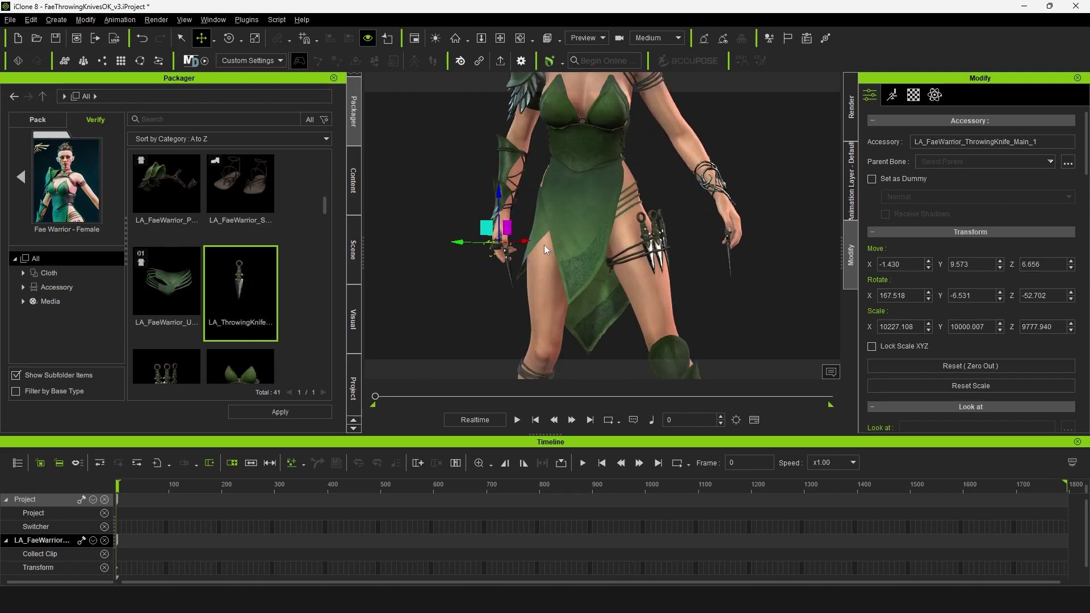
Step: Detach the throwing knife from the warrior's CC_Base_R_Hand bone
right_drag(544, 246, 575, 281)
scroll(575, 281, down, 2)
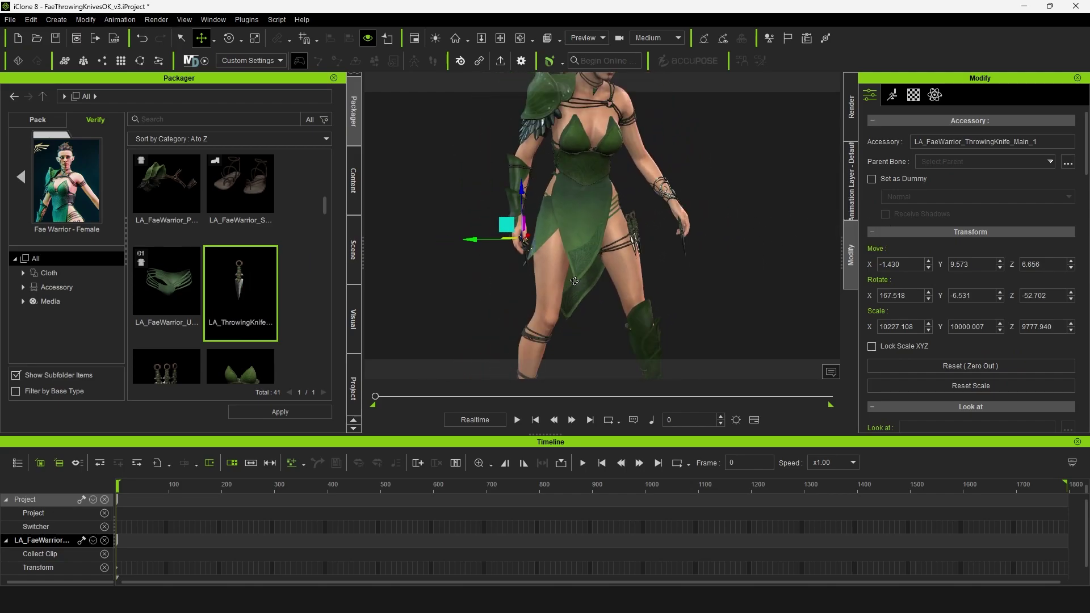
right_drag(577, 278, 681, 253)
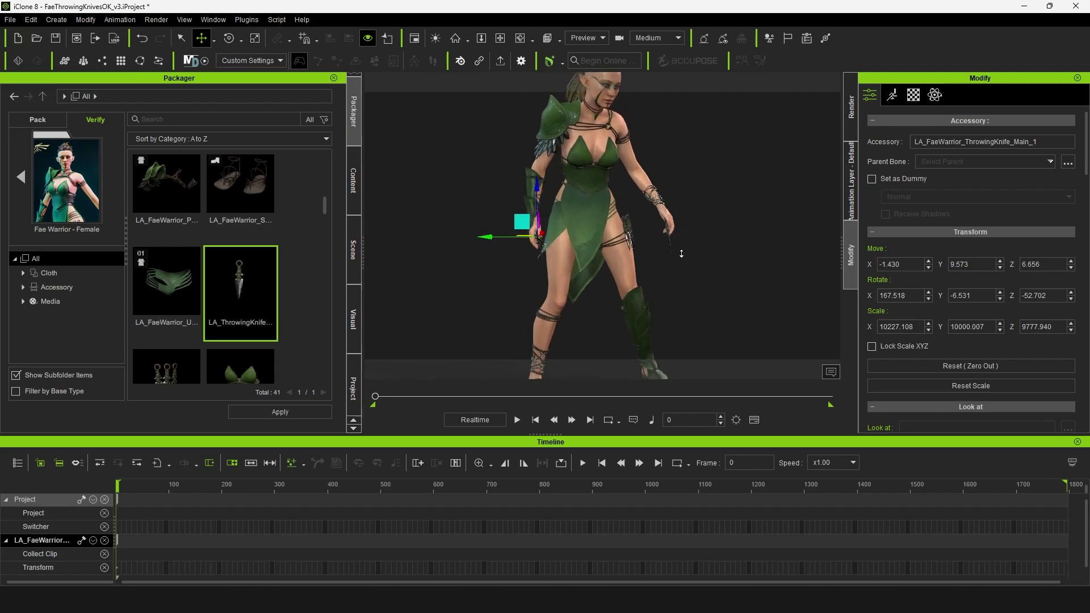
scroll(988, 340, down, 6)
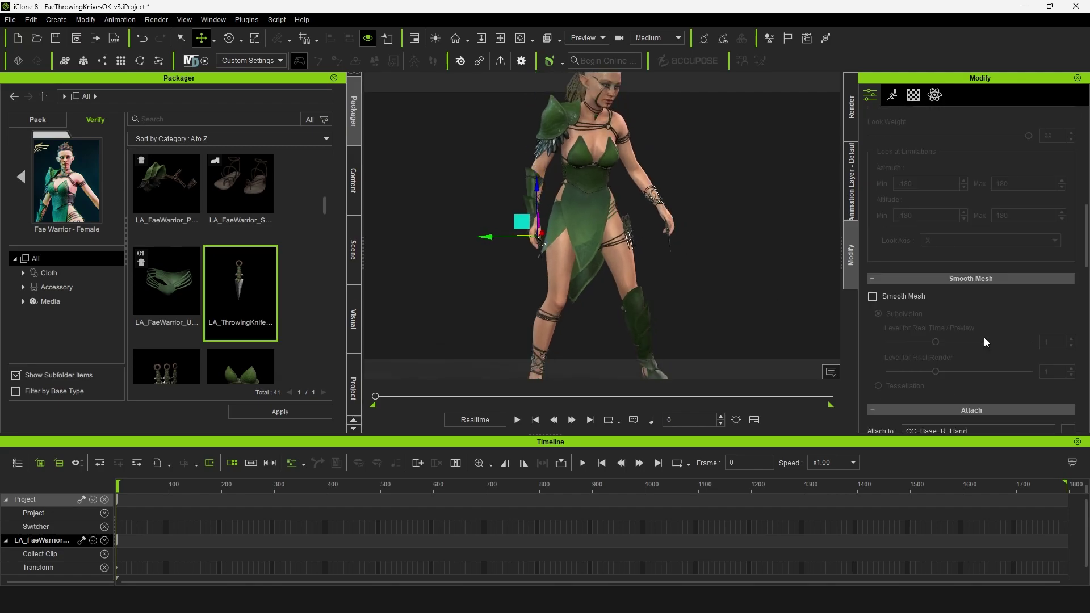
scroll(984, 336, down, 2)
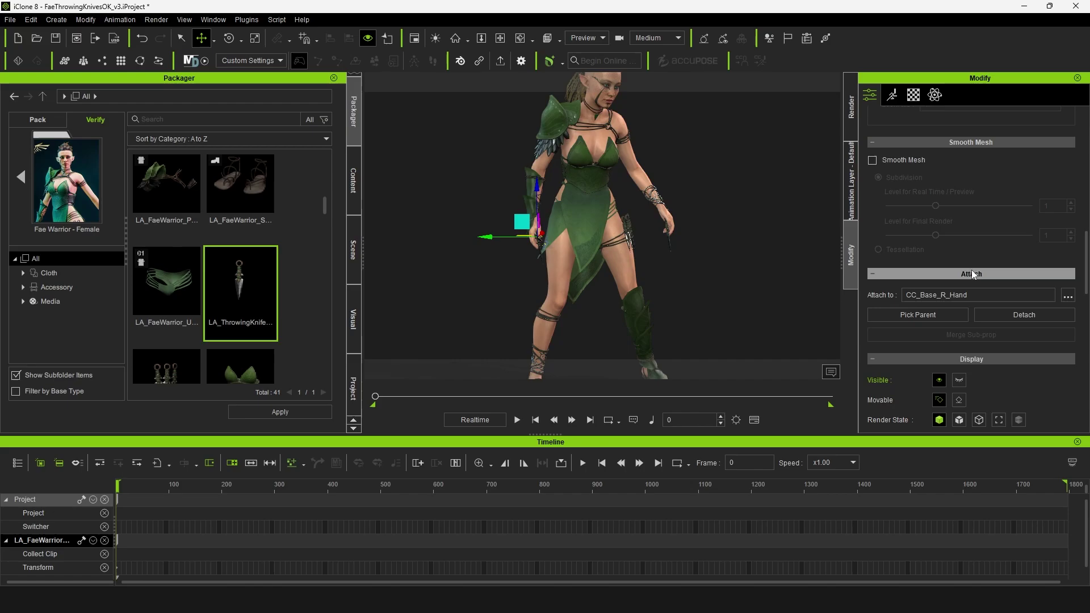
scroll(542, 254, up, 2)
right_drag(608, 261, 481, 238)
click(1029, 315)
Step: Move the detached knife over to the straps on the warrior's left thigh
right_drag(598, 249, 647, 279)
key(w)
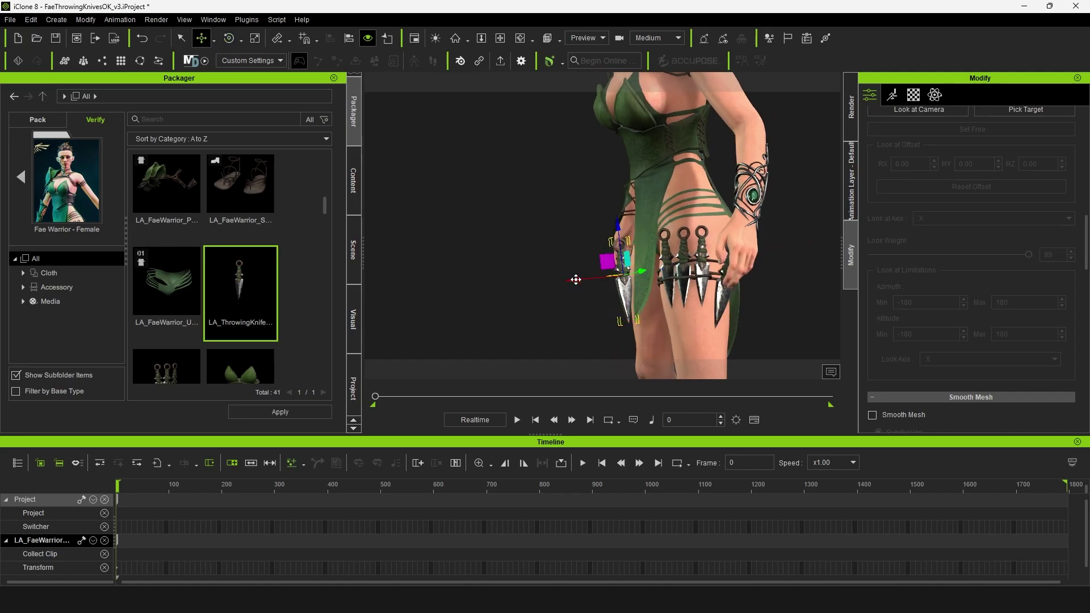
right_drag(576, 279, 668, 284)
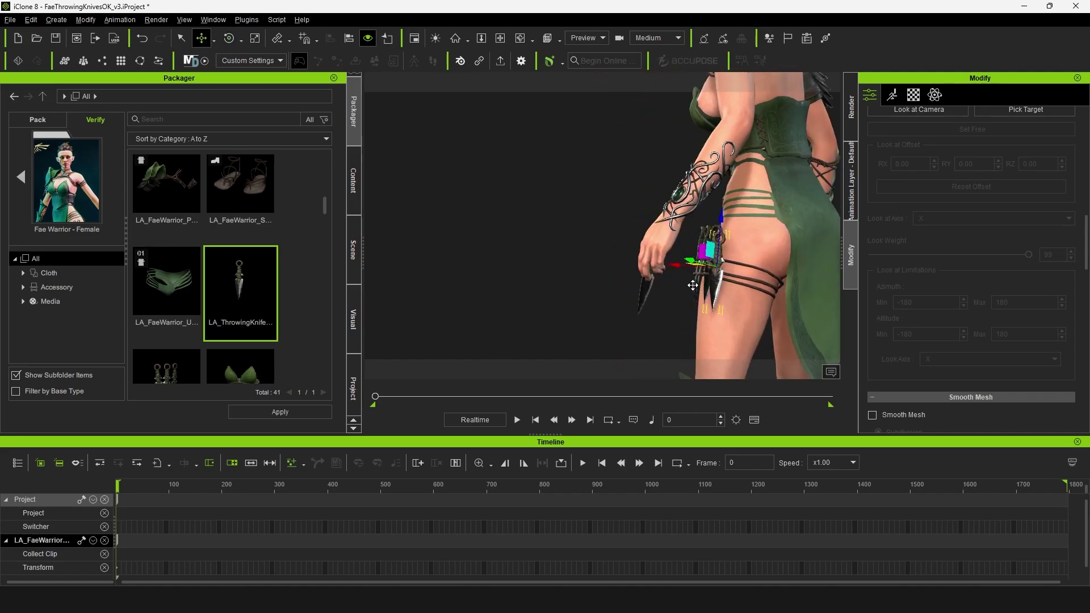
scroll(693, 285, up, 5)
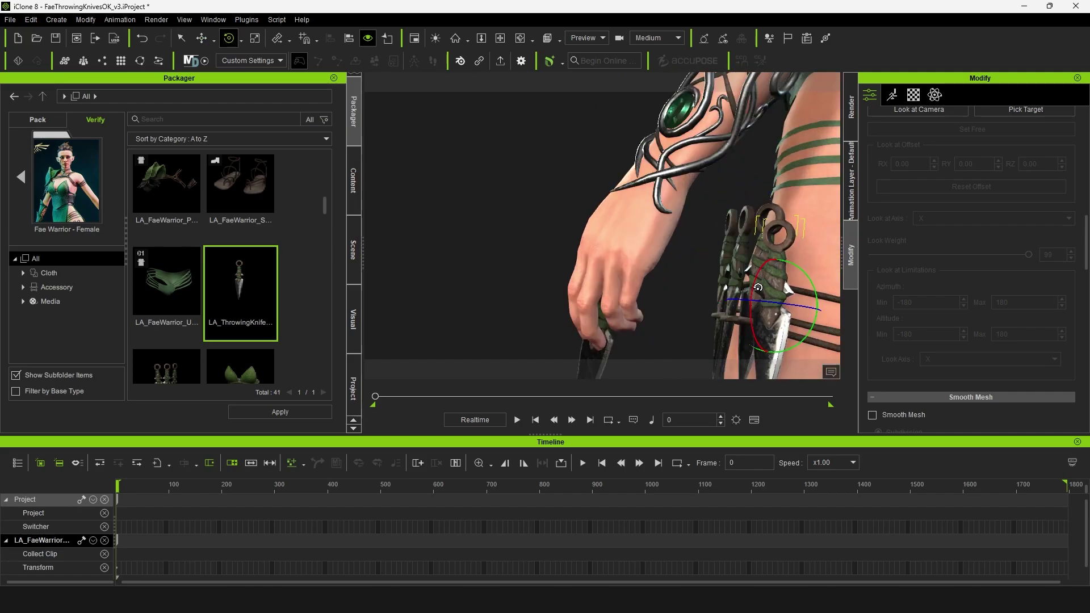
drag(758, 288, 770, 284)
right_drag(807, 282, 594, 268)
key(ctrl+z)
key(ctrl+z)
Step: Fine-tune the knife's position under the left thigh straps to about X -0.1, Y 46, Z 83
key(w)
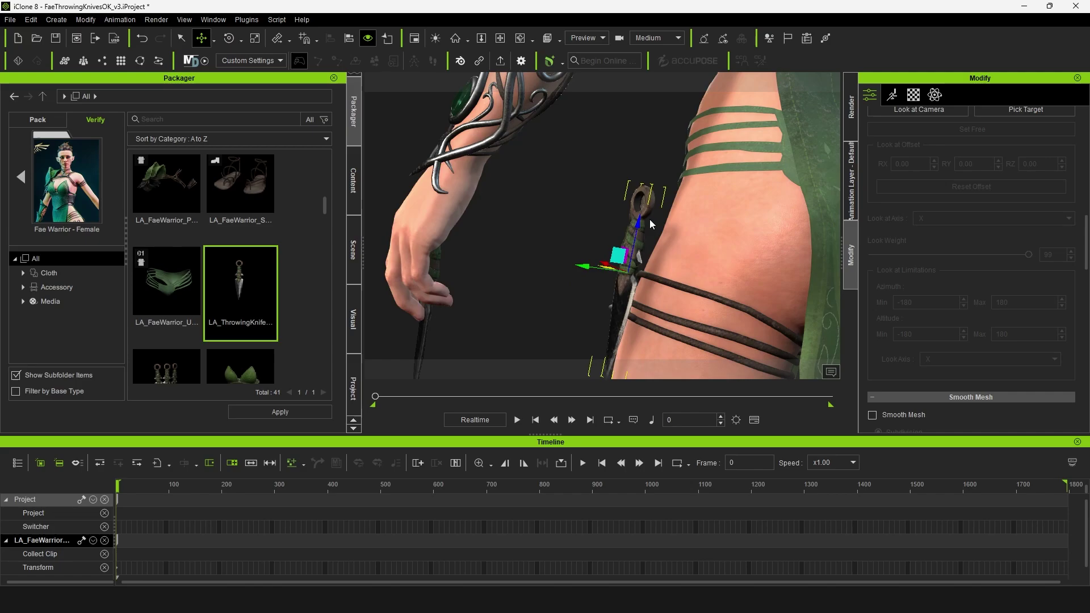
right_drag(650, 219, 577, 260)
drag(577, 259, 573, 259)
scroll(647, 205, down, 3)
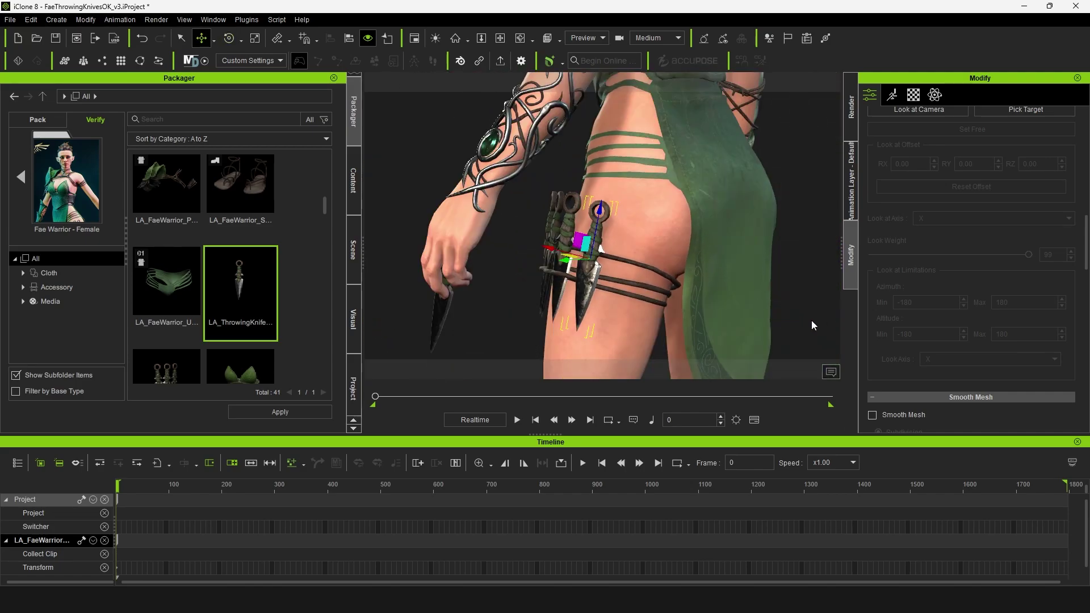
Step: Link the knife to the warrior's left thigh bone, CC_Base_L_ThighTwist01, by picking the thigh as its parent
scroll(960, 316, up, 10)
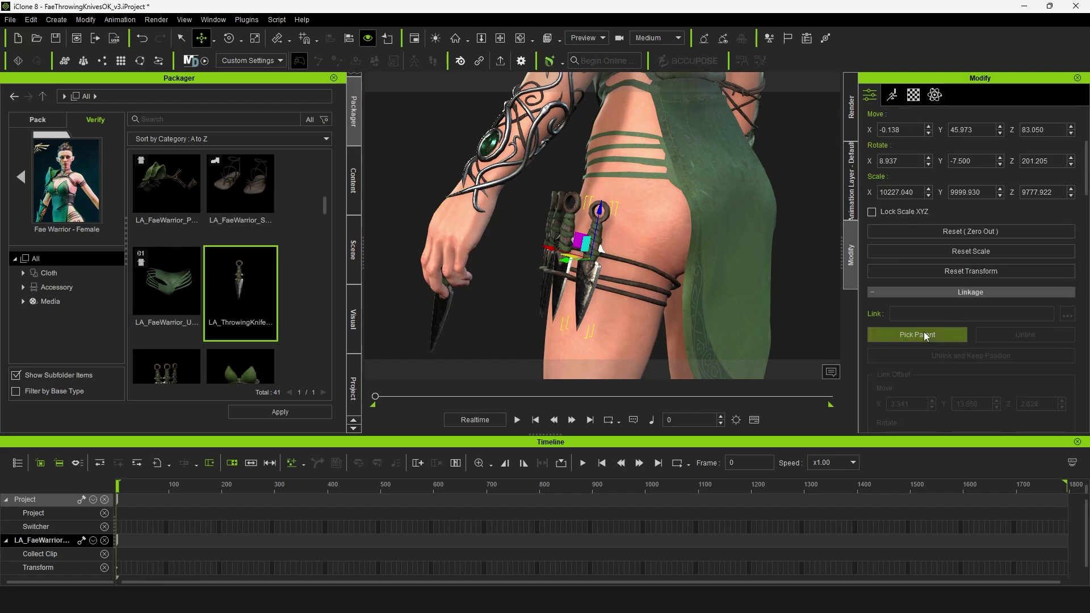
scroll(925, 333, down, 5)
scroll(925, 326, down, 4)
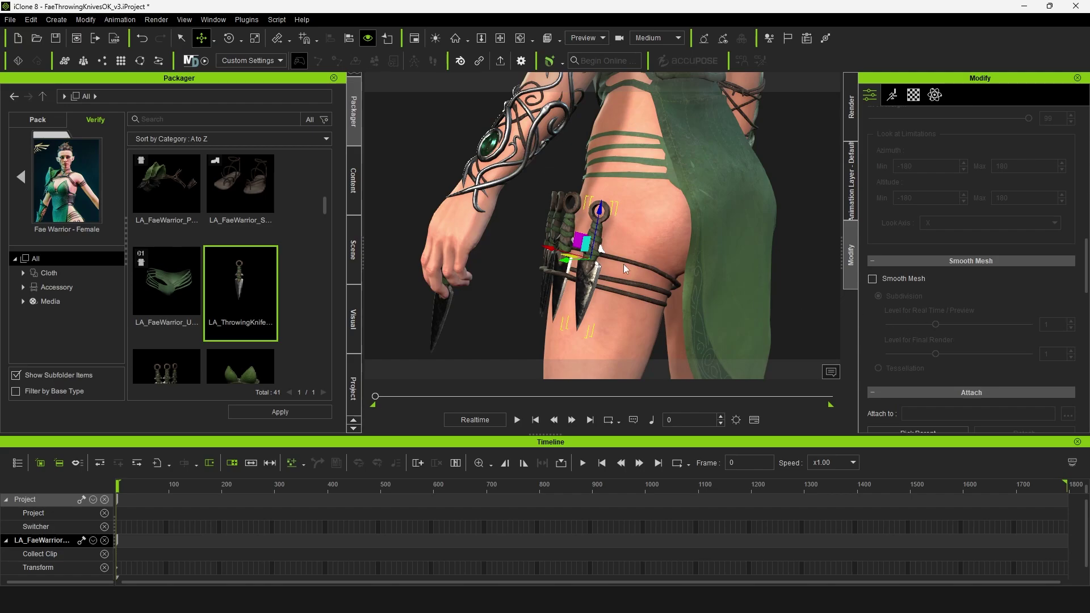
right_drag(623, 264, 527, 177)
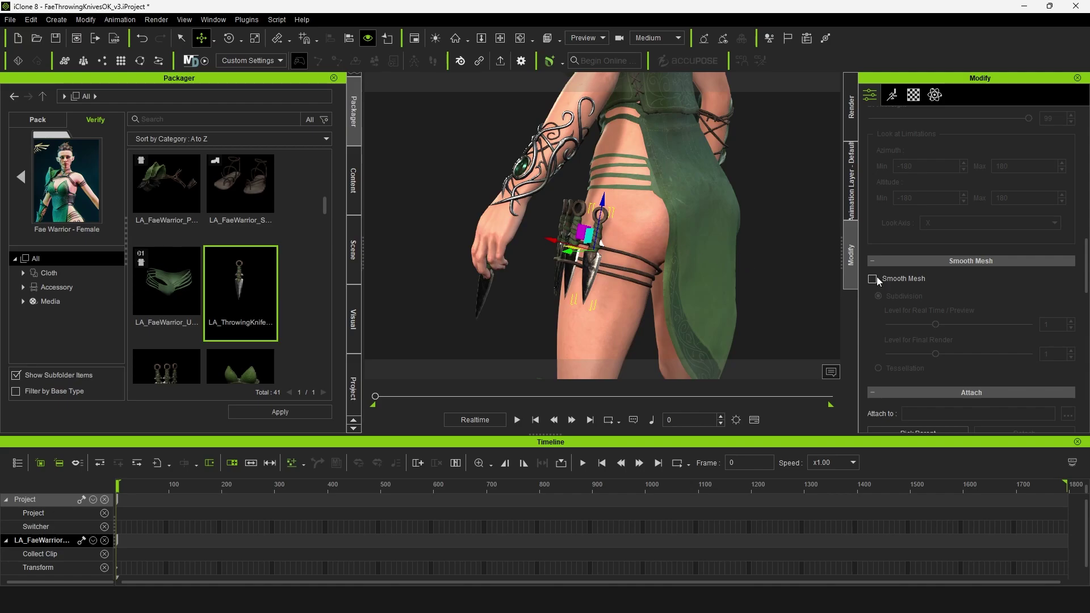
scroll(1007, 315, up, 10)
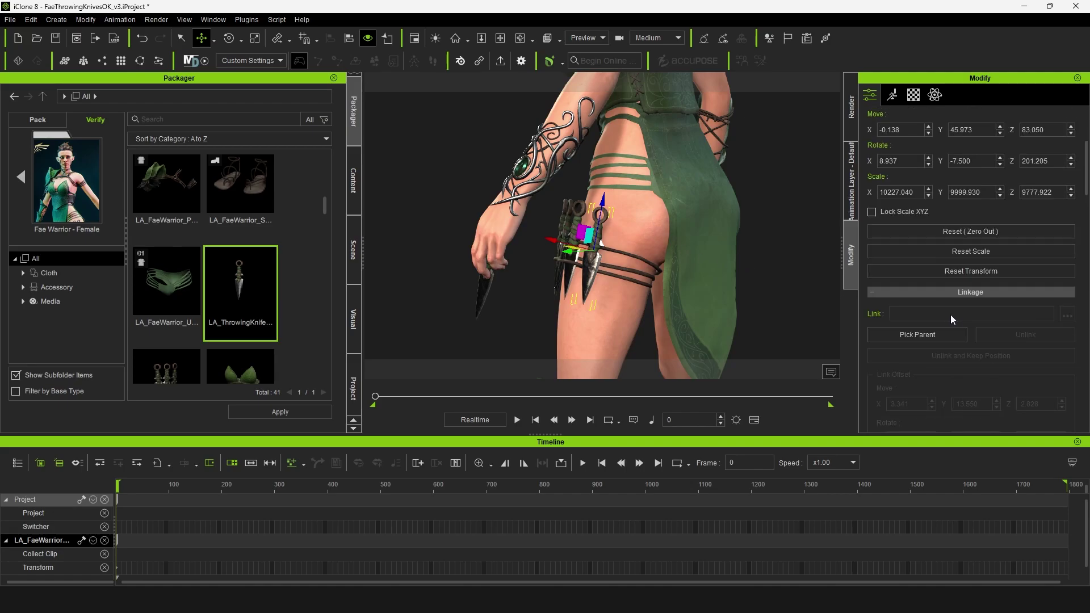
click(937, 336)
click(591, 317)
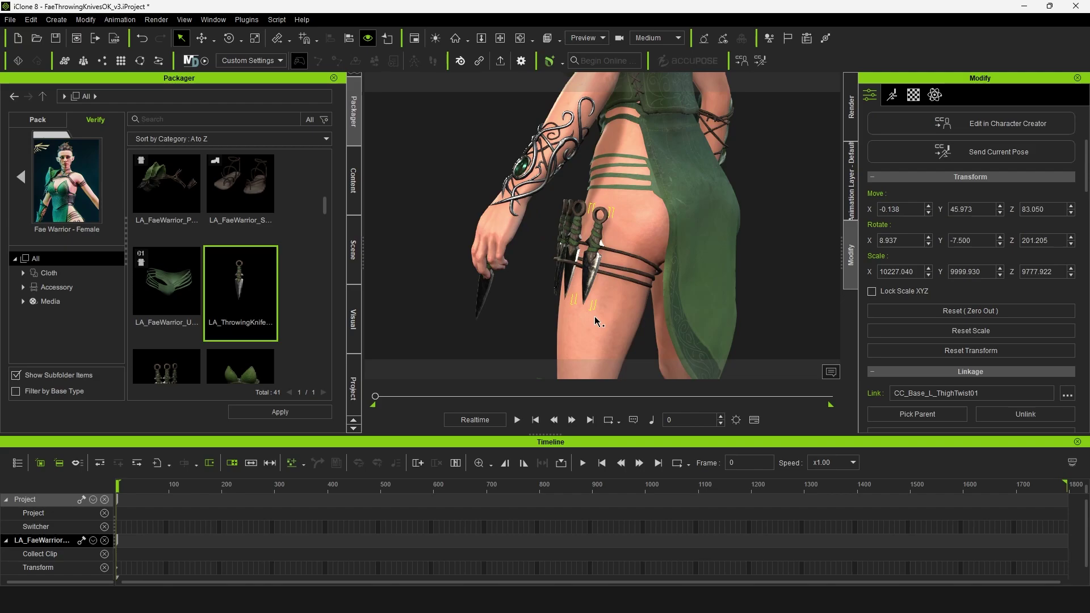
scroll(604, 291, down, 2)
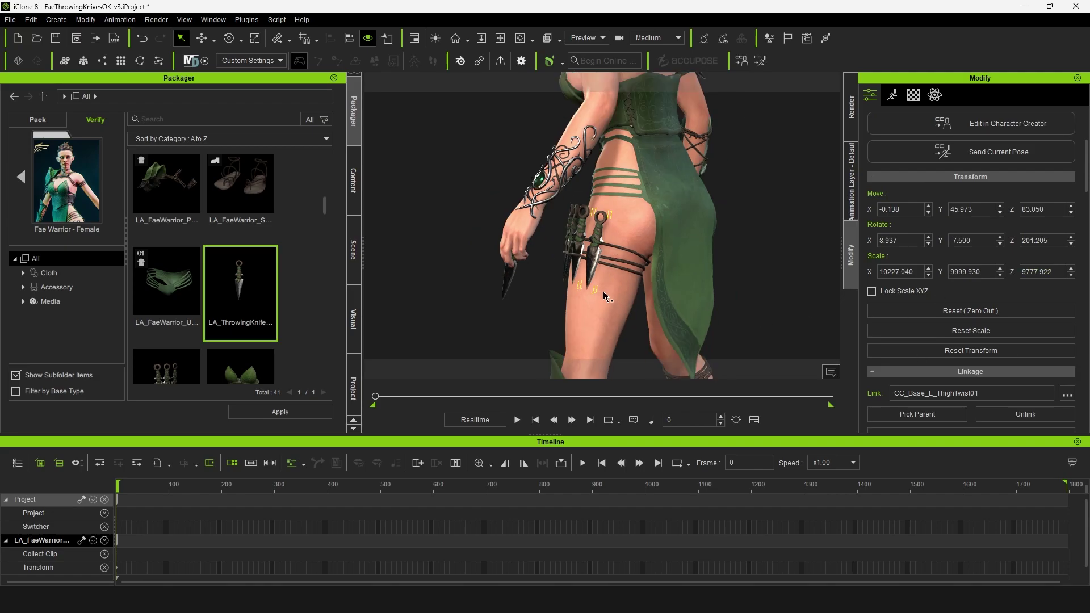
right_drag(603, 291, 588, 275)
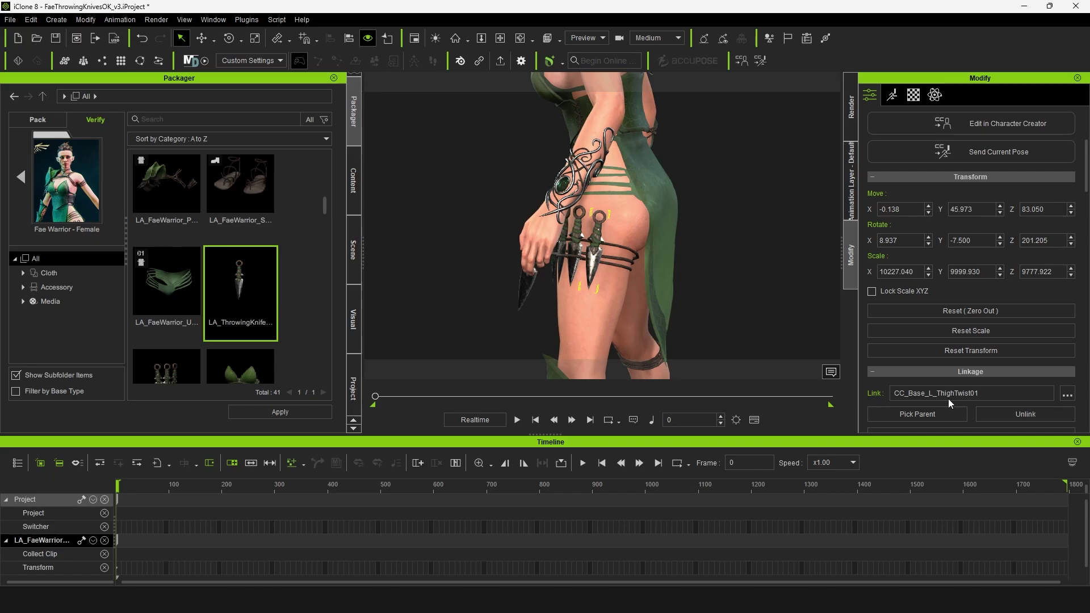
Step: Play the animation and scrub around frames 187 to 201 to check how the linked knife follows the left thigh
key(space)
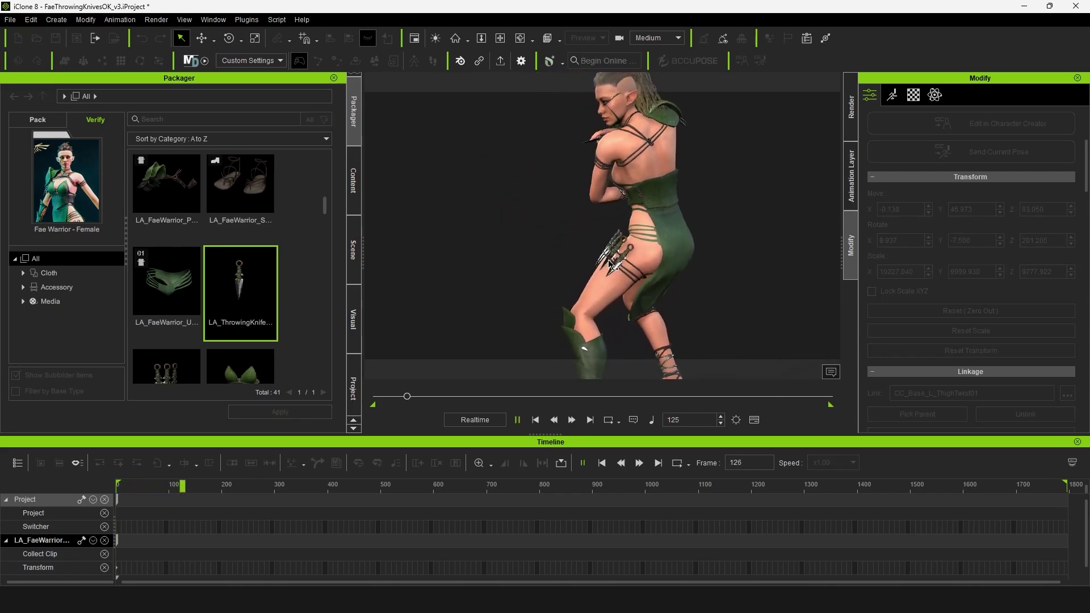
key(space)
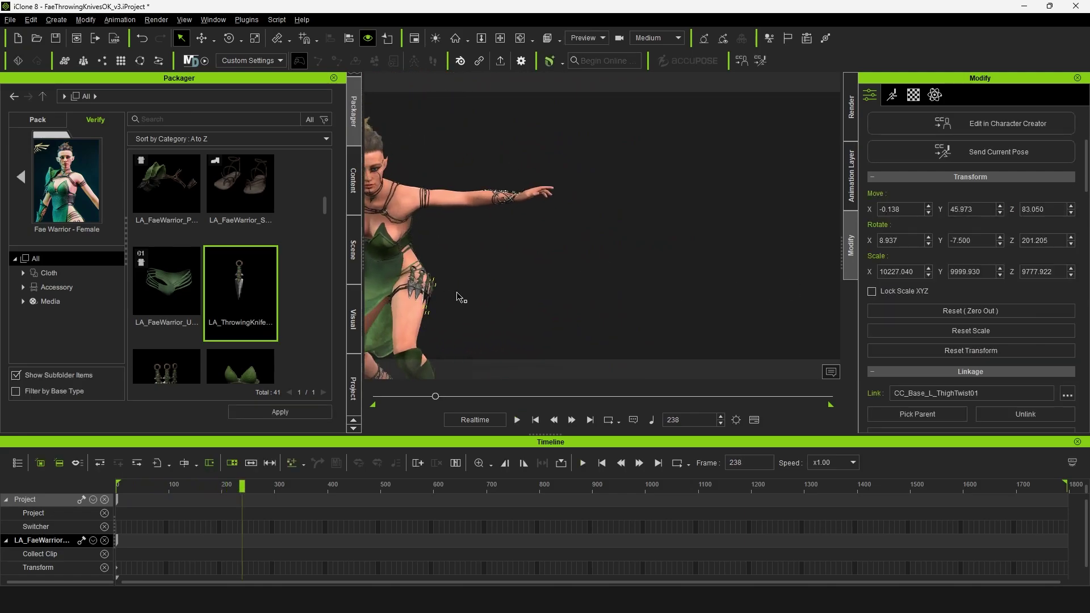
middle_drag(457, 297, 650, 286)
mouse_move(227, 488)
mouse_down()
mouse_move(169, 483)
mouse_move(225, 485)
mouse_move(215, 482)
mouse_up()
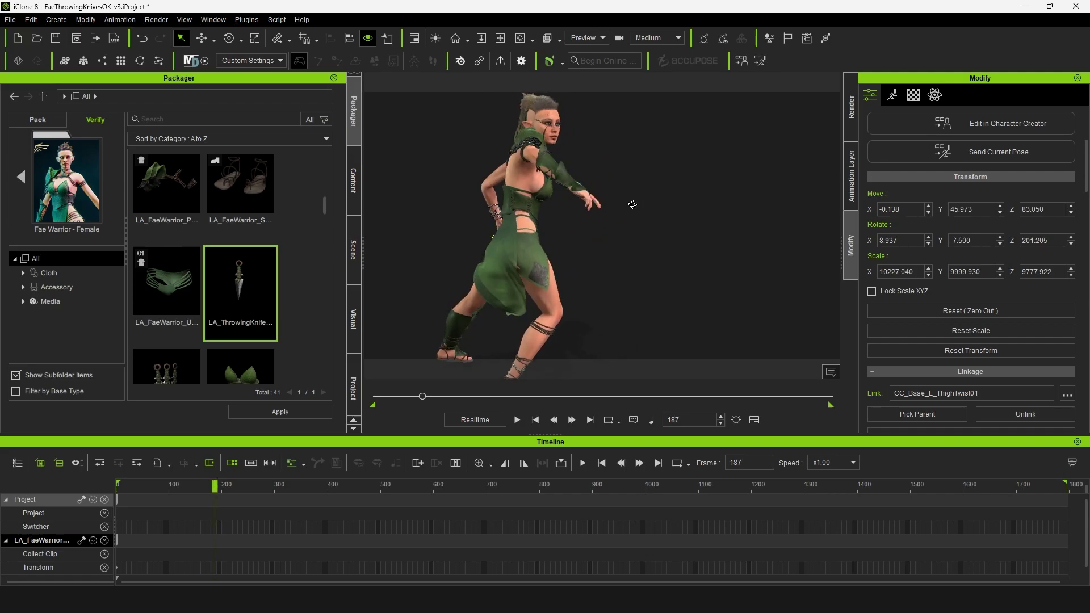
right_drag(633, 205, 565, 250)
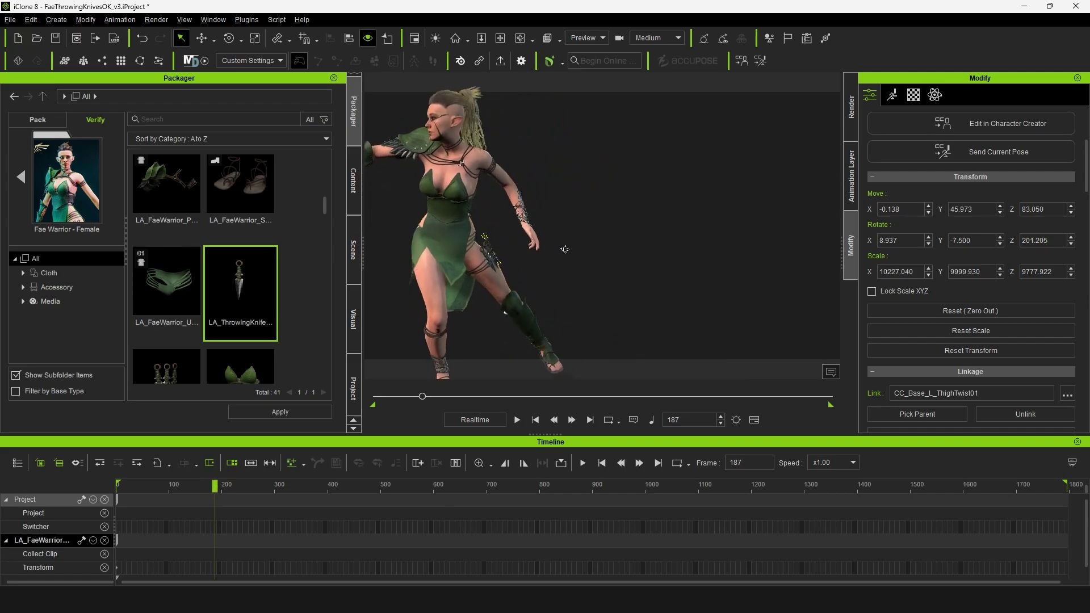
mouse_move(215, 484)
mouse_down()
mouse_move(204, 484)
mouse_move(223, 485)
mouse_up()
right_drag(500, 262, 513, 133)
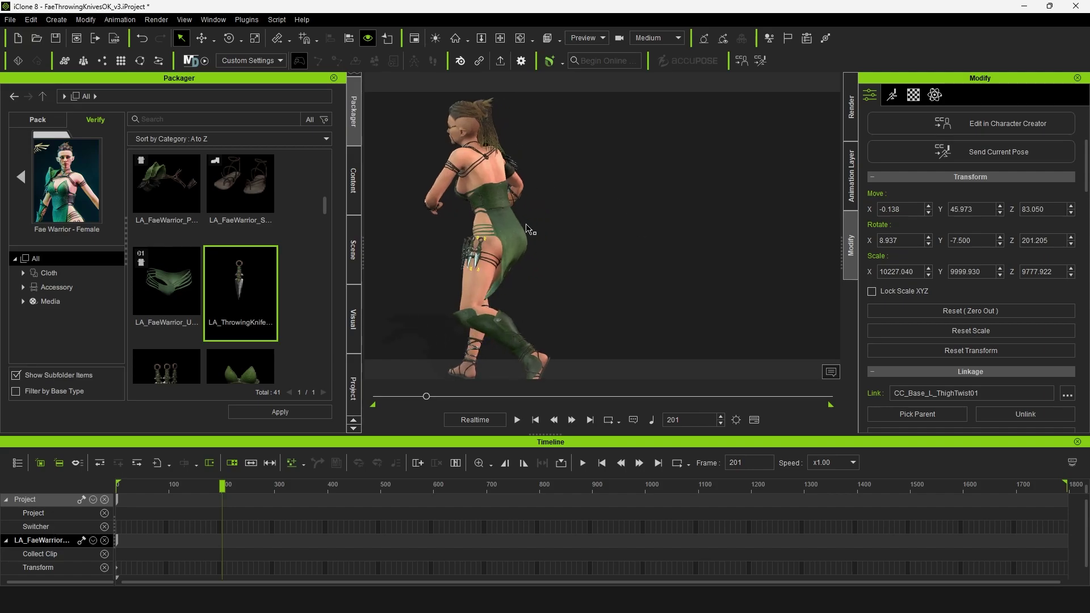
right_drag(474, 270, 457, 245)
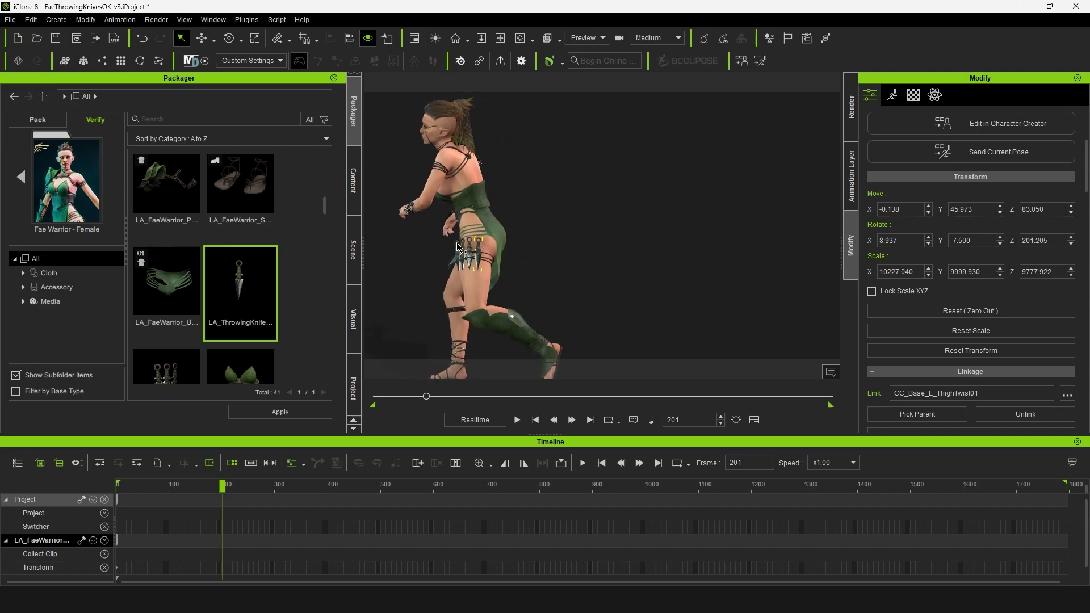
Step: Scrub between frames 125 and 192, inspecting from several angles, to find where the left hand reaches for the thigh knives
drag(221, 485, 187, 487)
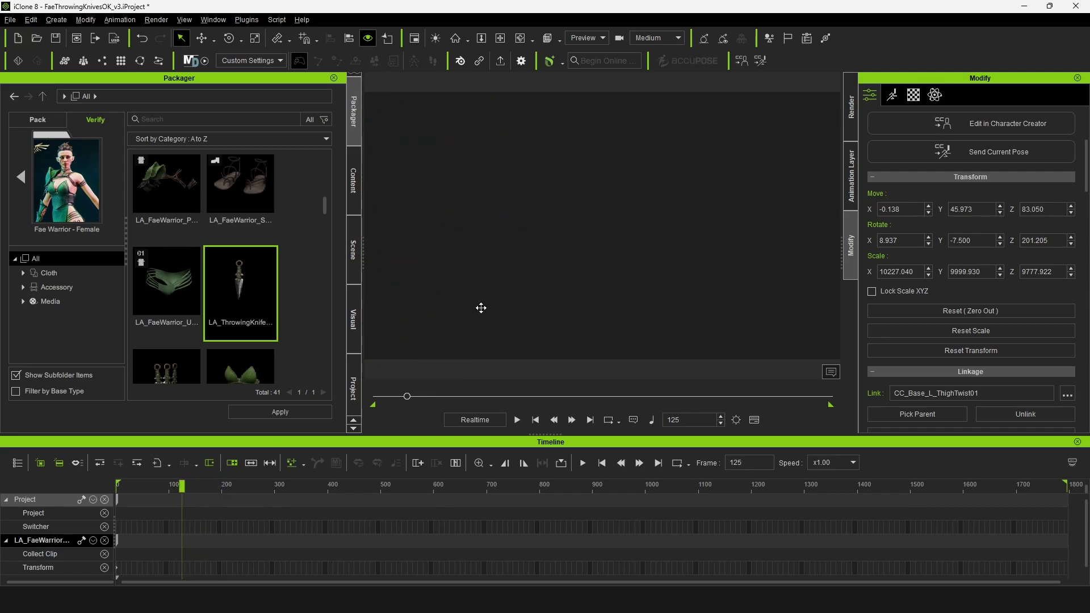
middle_drag(481, 308, 525, 244)
scroll(550, 224, up, 3)
right_drag(550, 224, 550, 255)
middle_drag(550, 255, 578, 298)
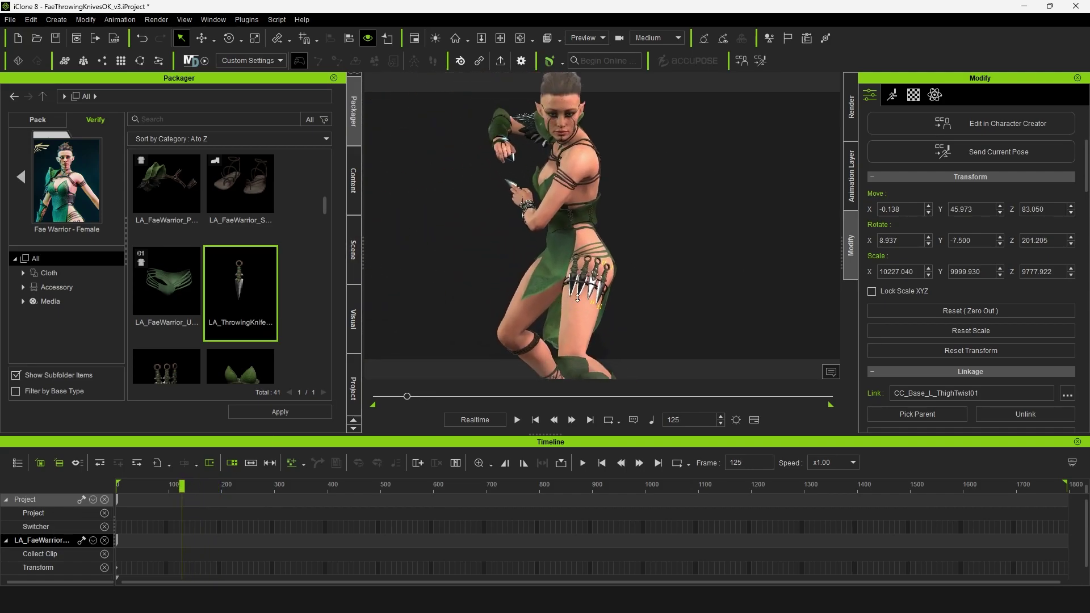
right_drag(578, 298, 610, 263)
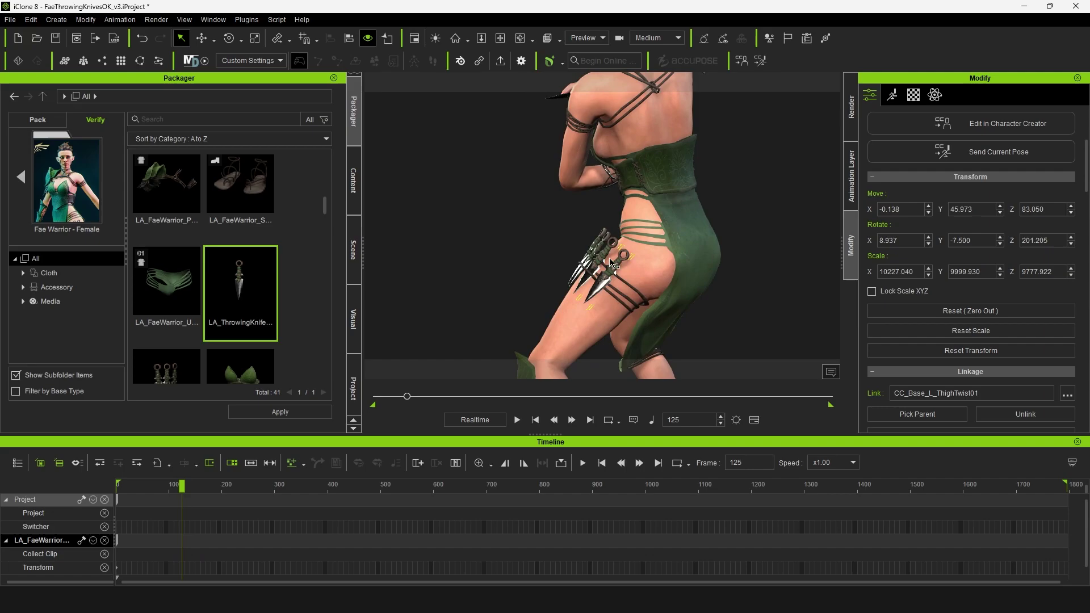
scroll(584, 287, down, 2)
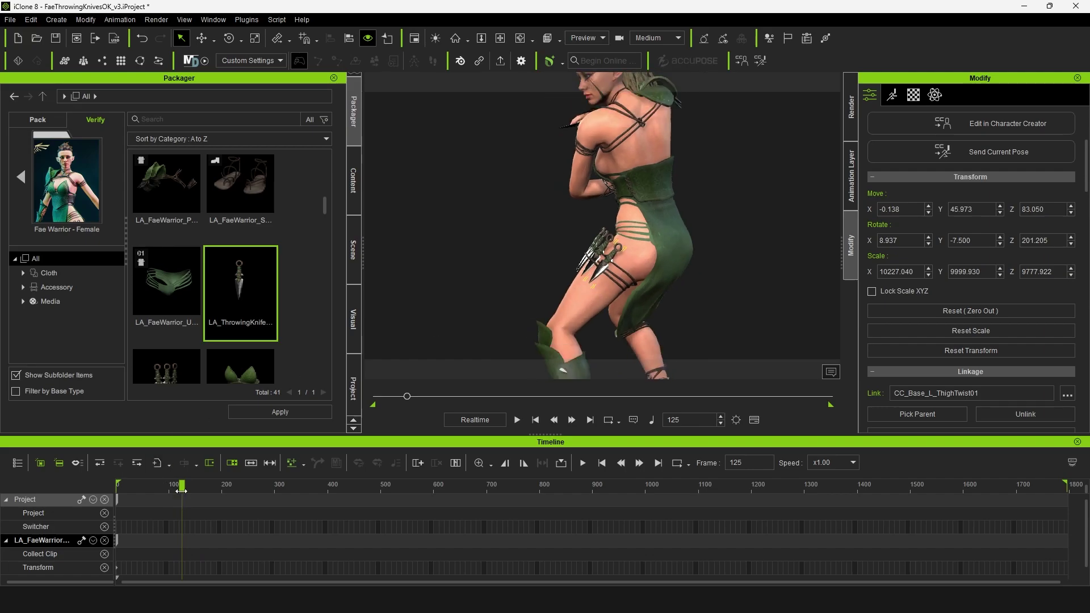
drag(180, 490, 217, 484)
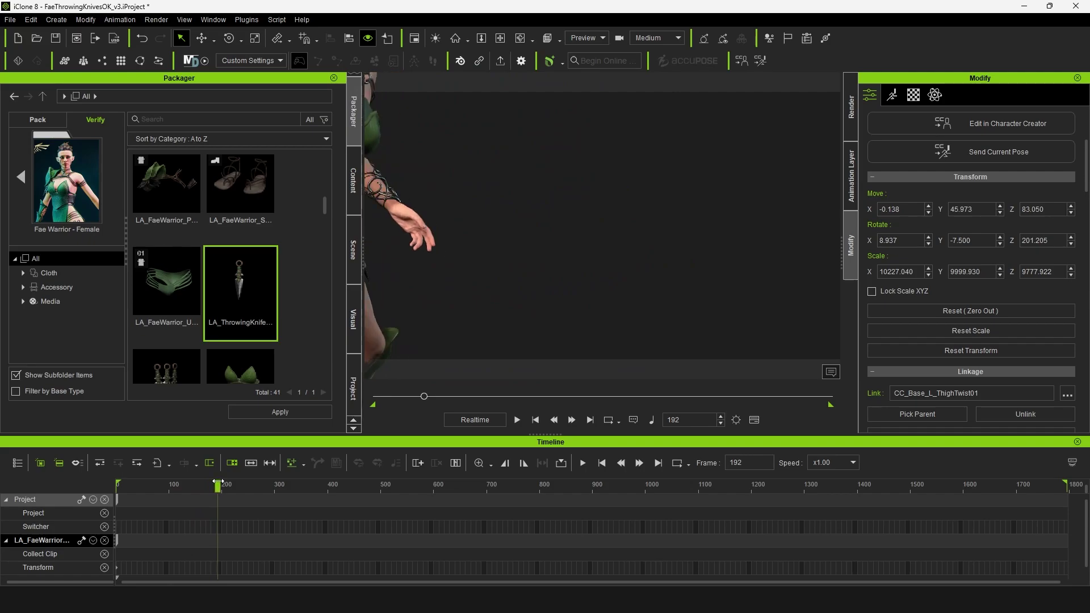
alt+right_drag(511, 272, 604, 278)
alt+right_drag(468, 285, 591, 284)
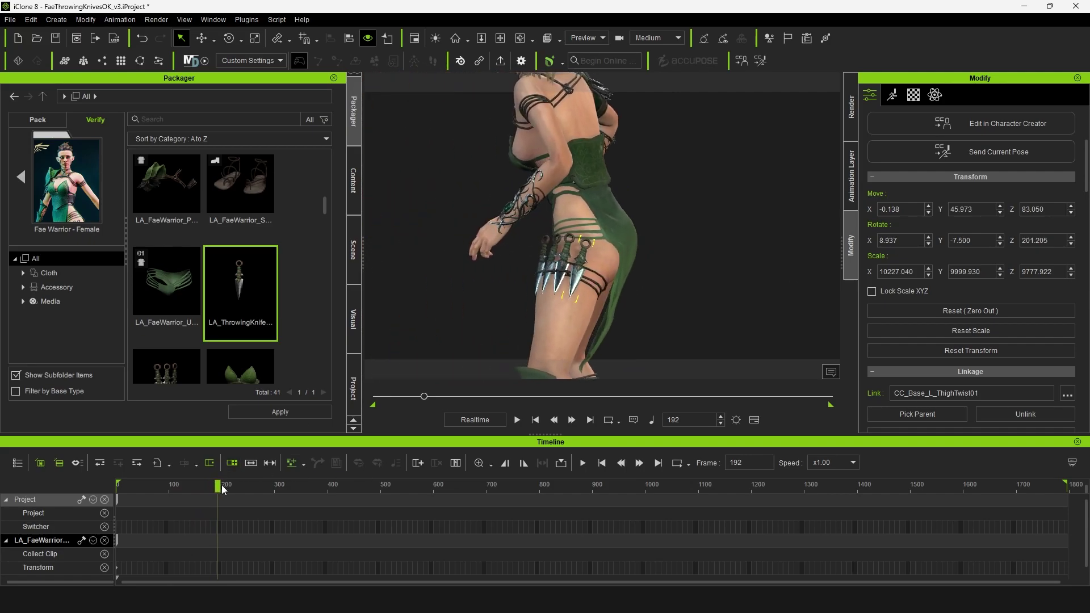
drag(222, 485, 219, 485)
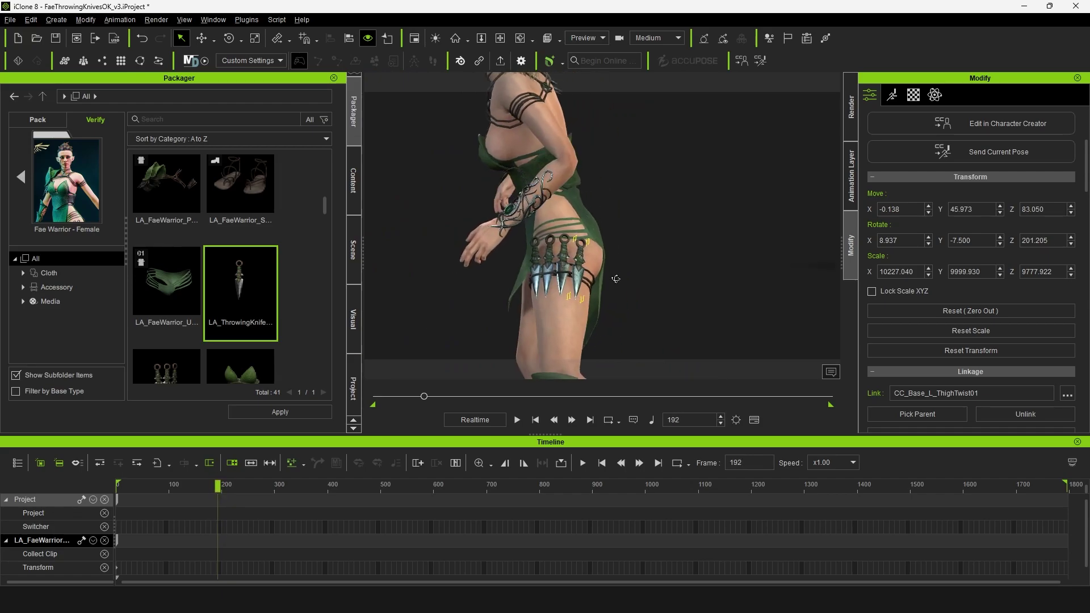
right_drag(616, 279, 207, 500)
drag(218, 490, 212, 491)
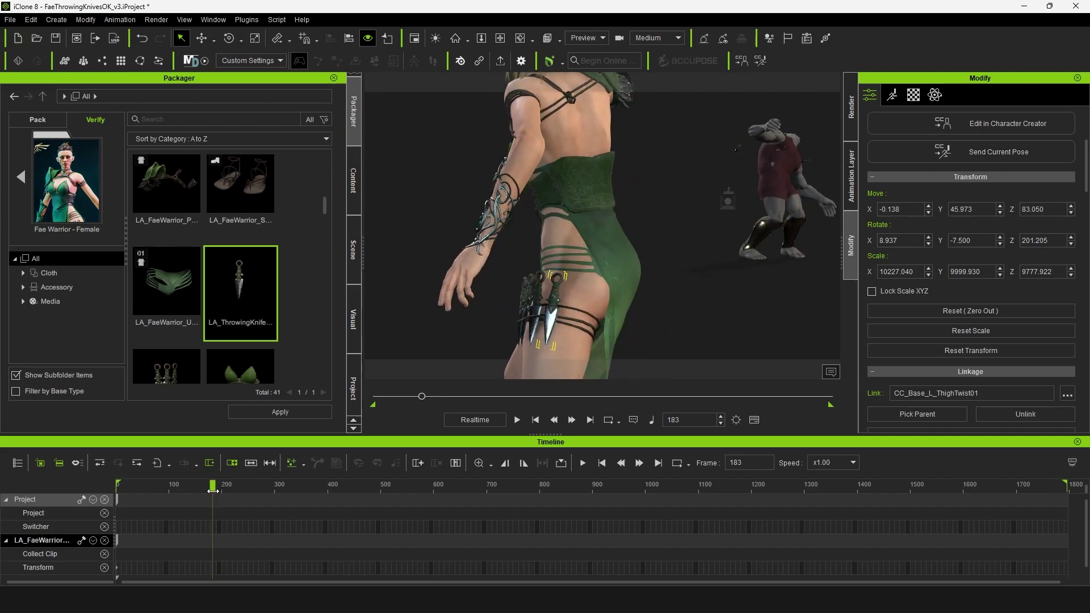
right_drag(493, 317, 398, 317)
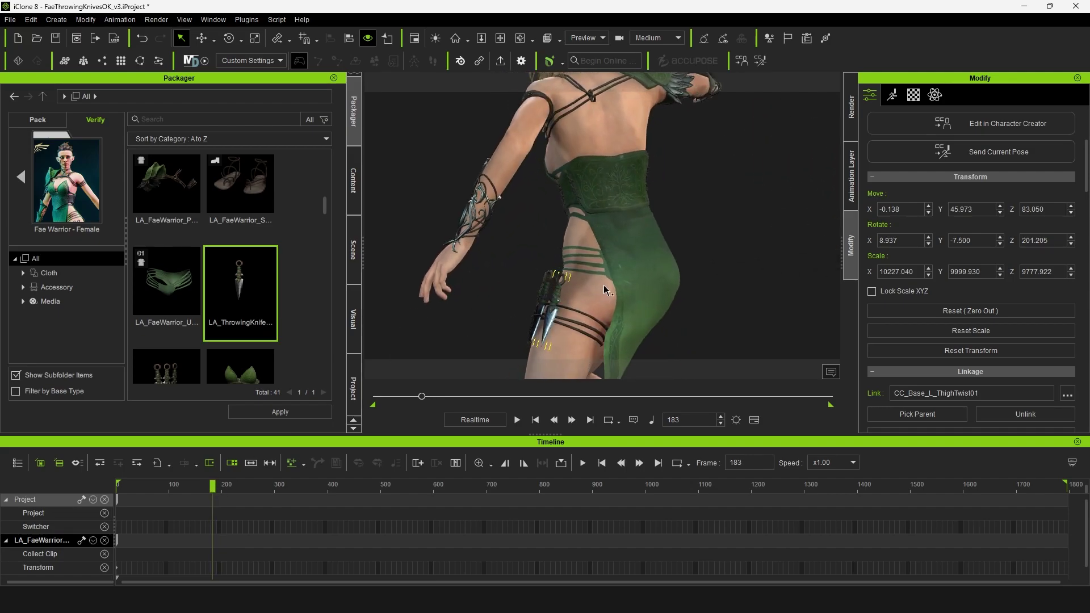
right_drag(605, 286, 564, 256)
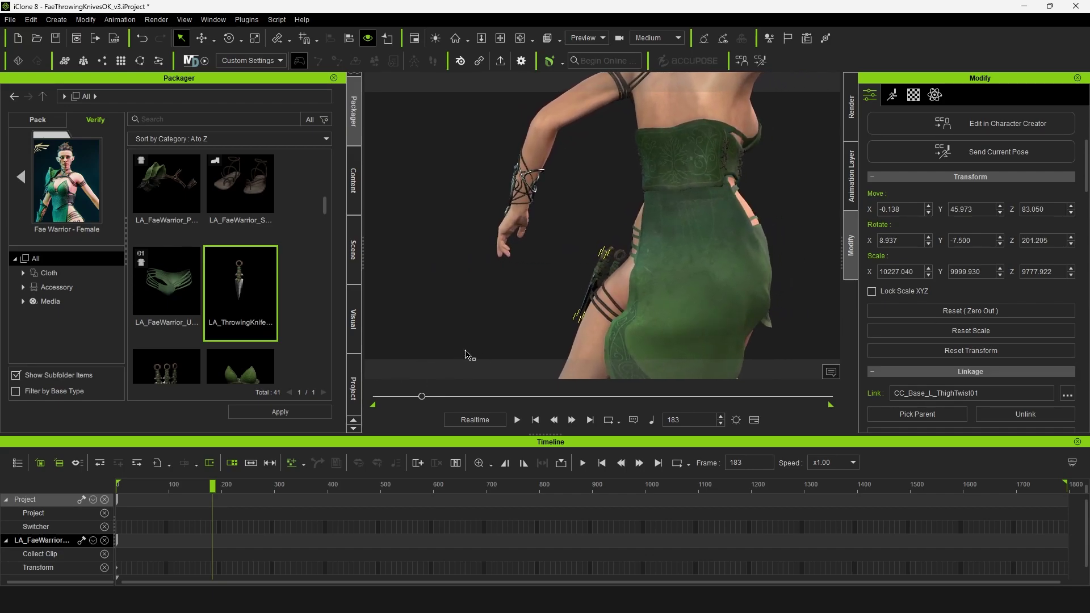
Step: At frame 182, unlink the knife from the left thigh bone while keeping its position
key(Left)
click(1017, 414)
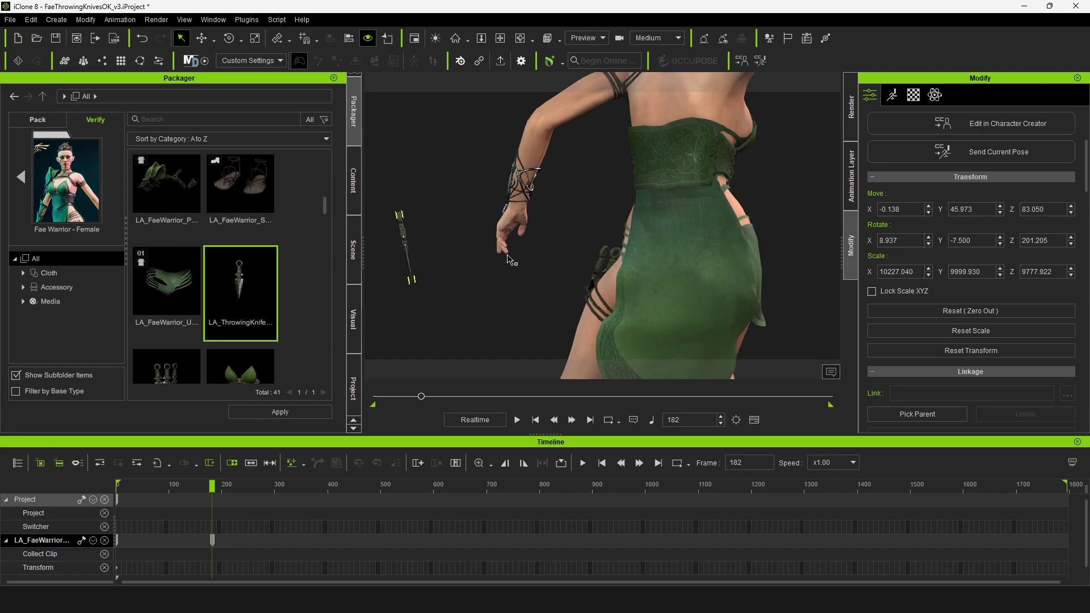
key(ctrl+z)
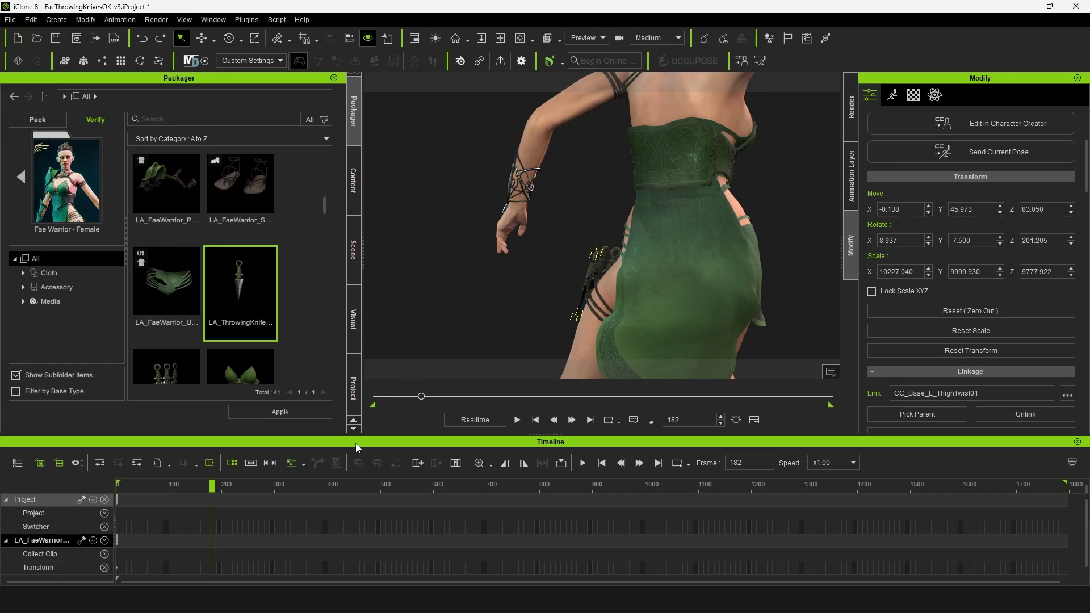
scroll(969, 332, down, 3)
click(966, 334)
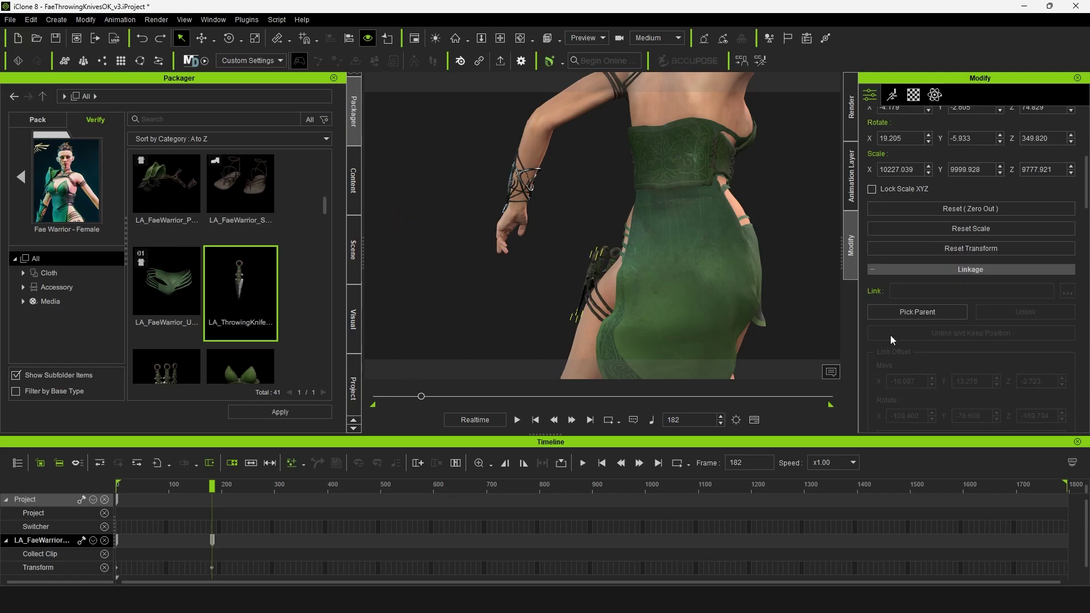
scroll(228, 518, down, 1)
Step: Scrub beyond the unlink key and return to frame 182 to check how the released knife behaves relative to the thigh
mouse_move(211, 489)
mouse_down()
mouse_move(187, 490)
mouse_move(228, 489)
mouse_up()
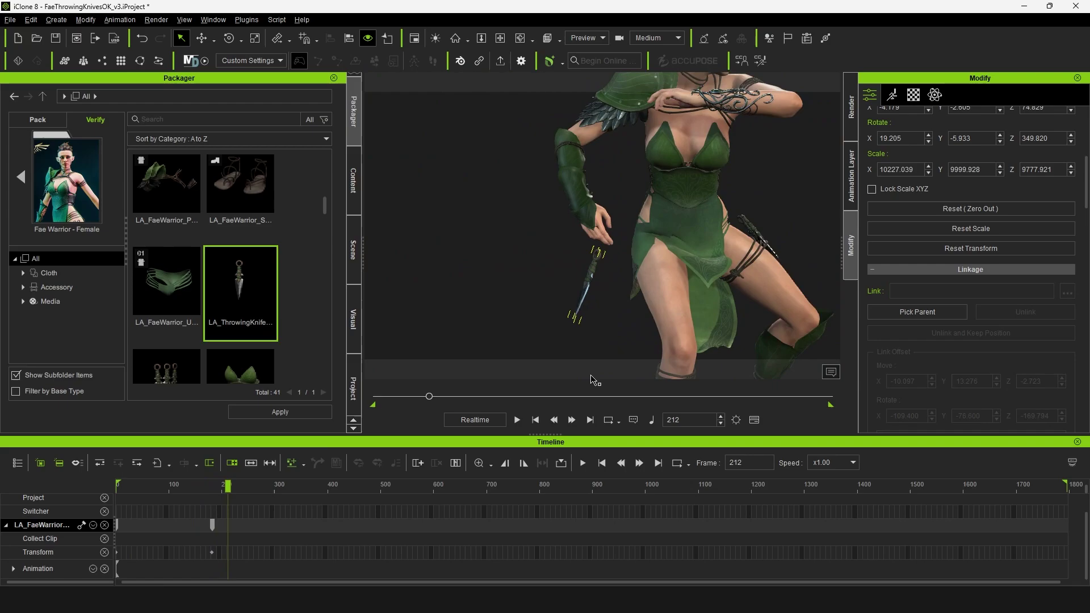
click(213, 526)
right_drag(635, 262, 634, 380)
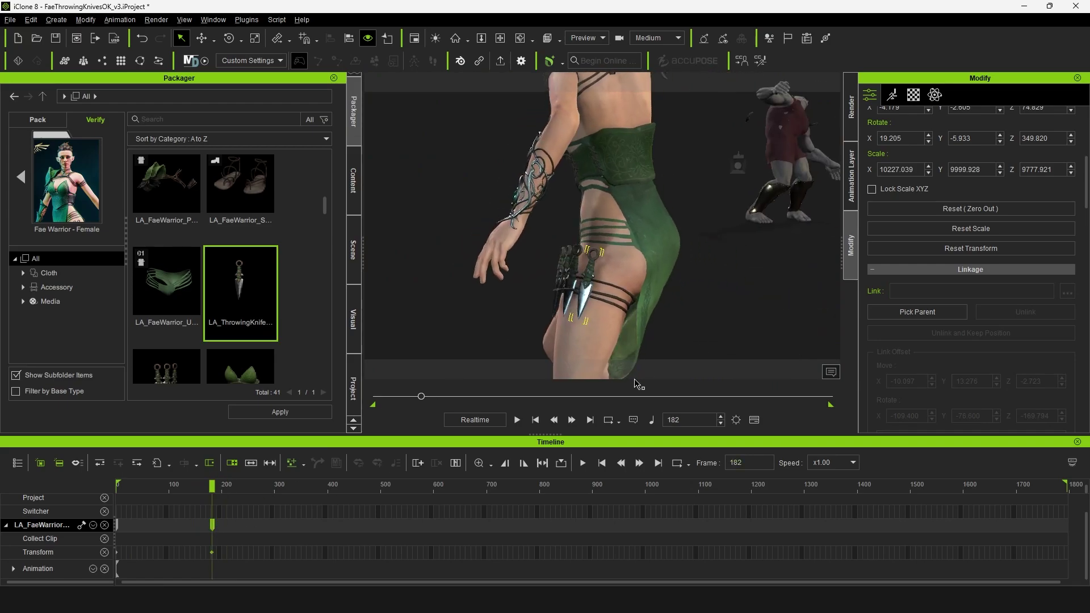
drag(214, 488, 213, 490)
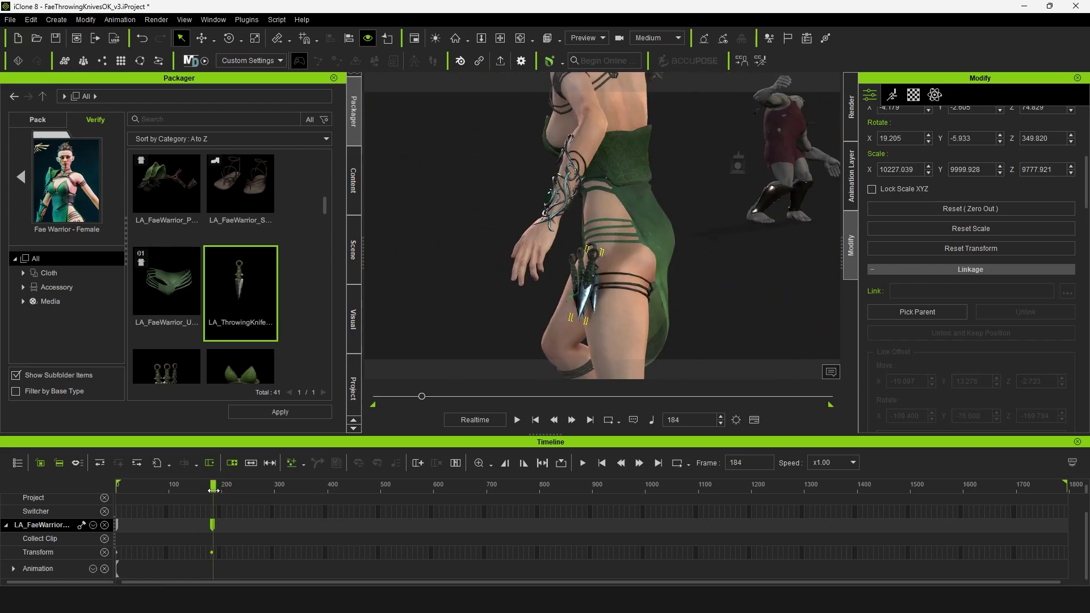
click(214, 523)
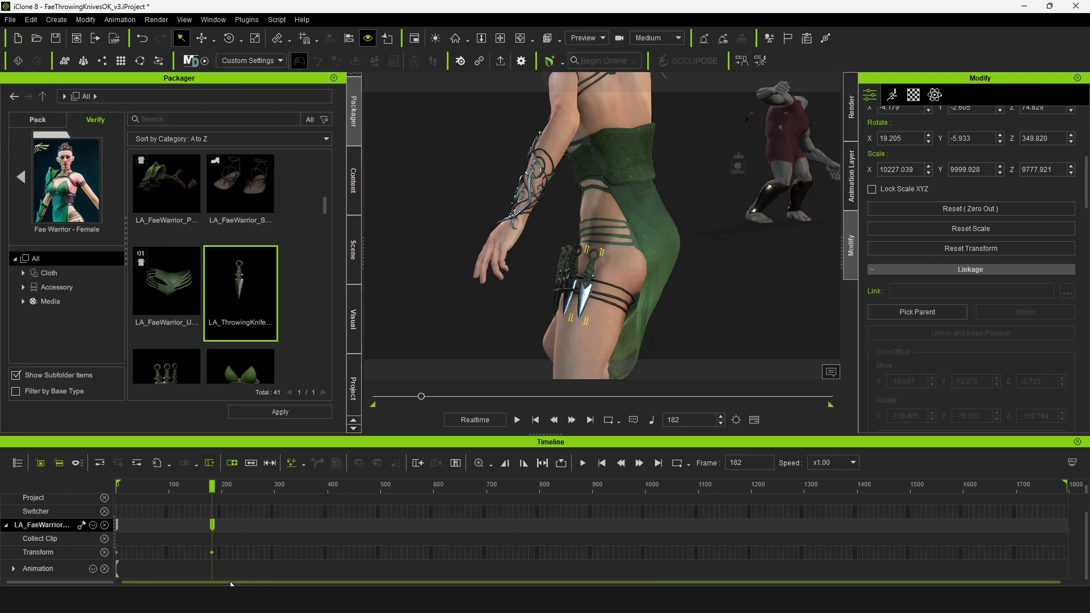
Step: Show the knife's Constraint track in the timeline and expand it to expose the Link and Link Offset rows
click(15, 569)
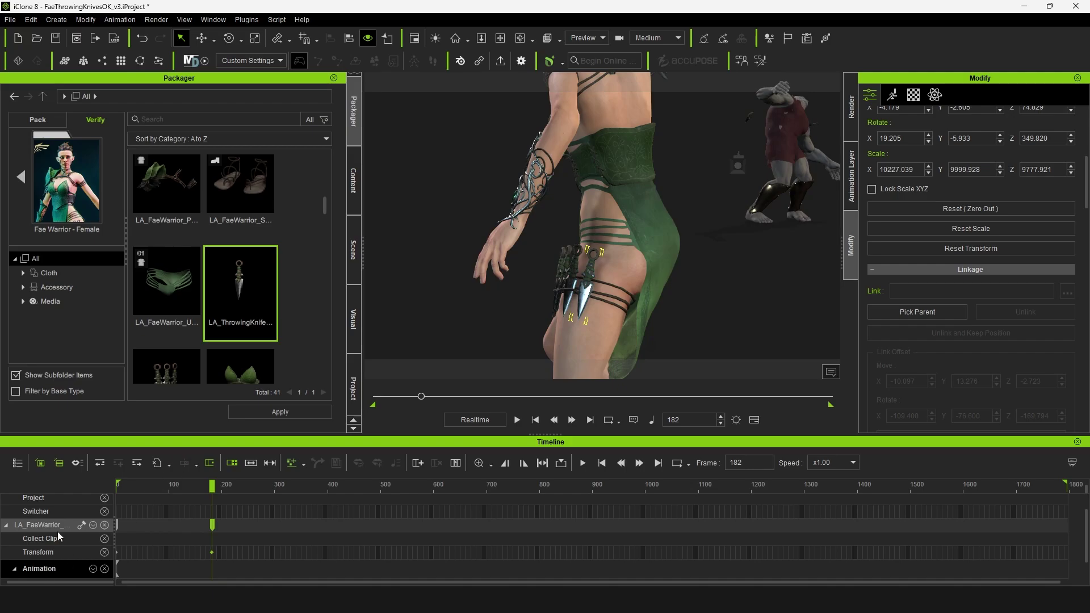
click(77, 523)
click(92, 525)
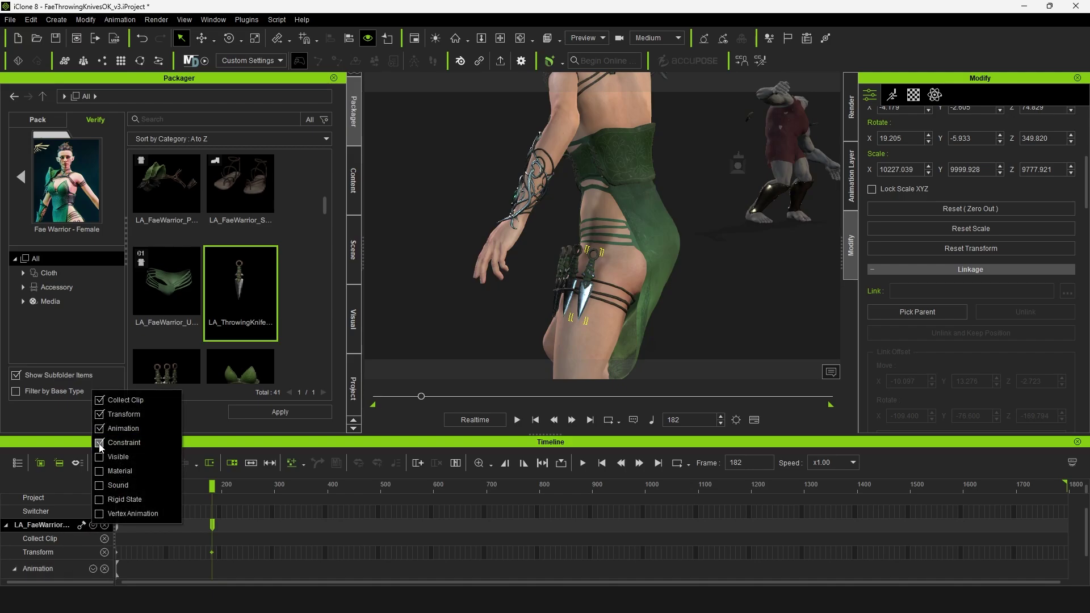
click(17, 569)
click(17, 568)
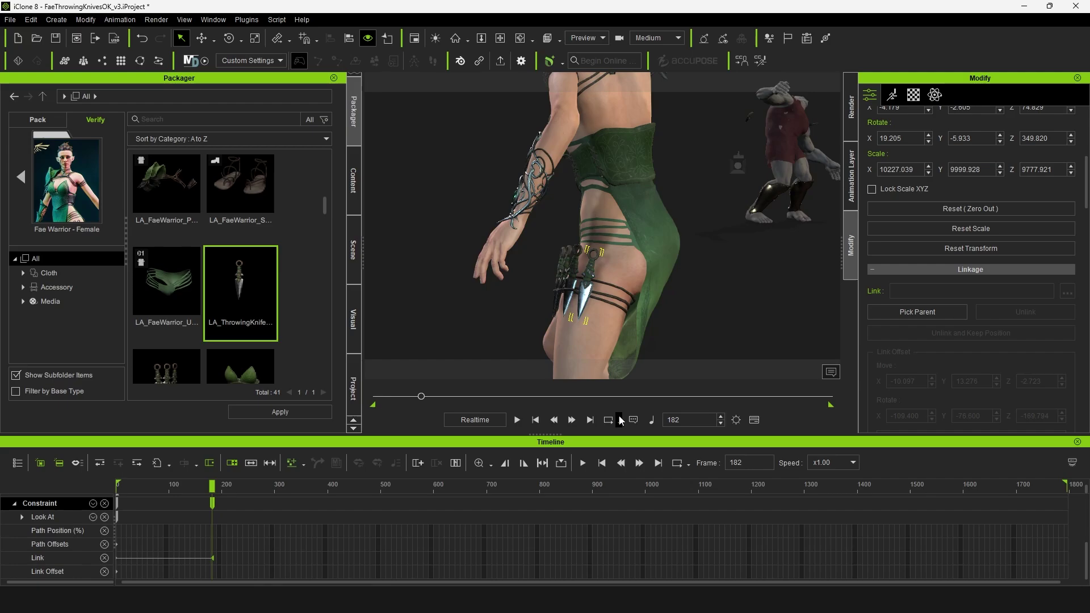
Step: At frame 181, pick the warrior's left thigh as the knife's parent again to key the link just before the release
key(Left)
click(916, 311)
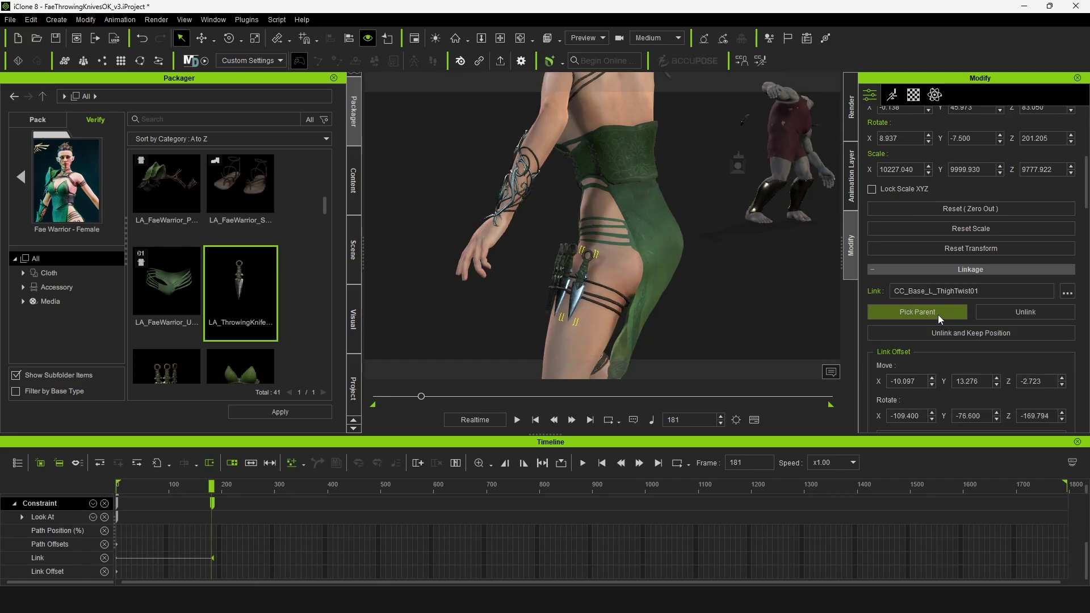
click(569, 326)
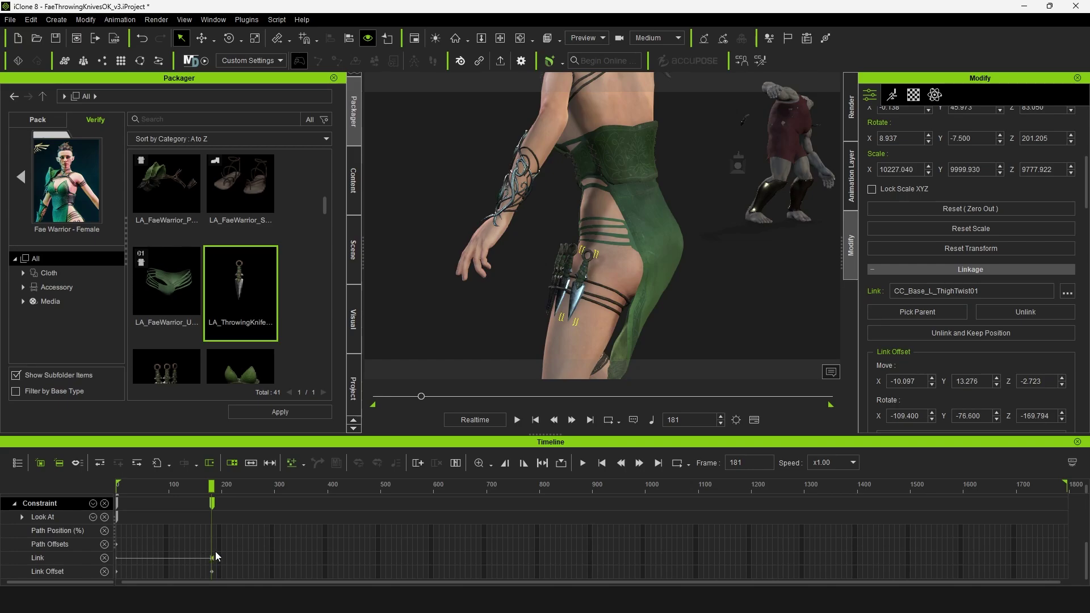
Step: Step frame by frame around frames 181 to 184 and enlarge the timeline to examine the knife's link keys
key(Right)
key(Right)
key(Right)
key(Right)
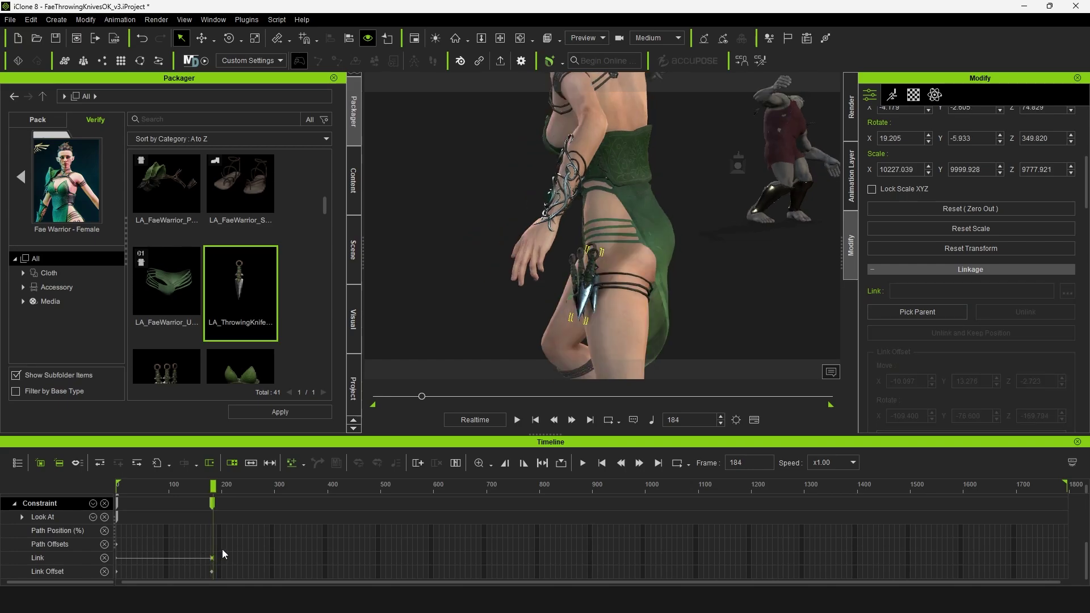
key(Left)
key(Left)
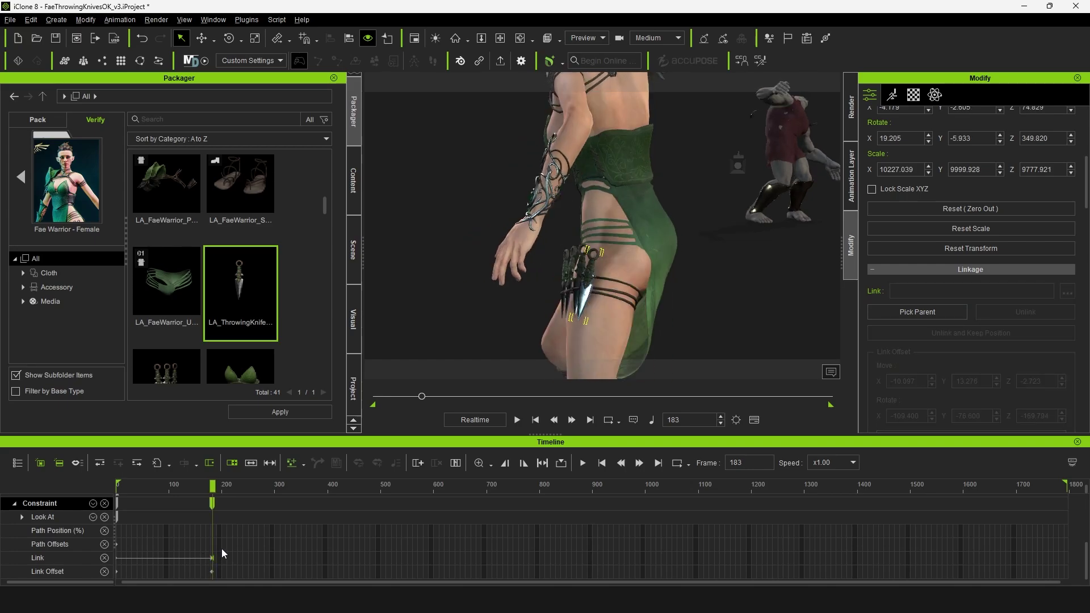
key(alt)
scroll(222, 549, up, 1)
scroll(222, 549, down, 1)
ctrl+scroll(222, 547, up, 5)
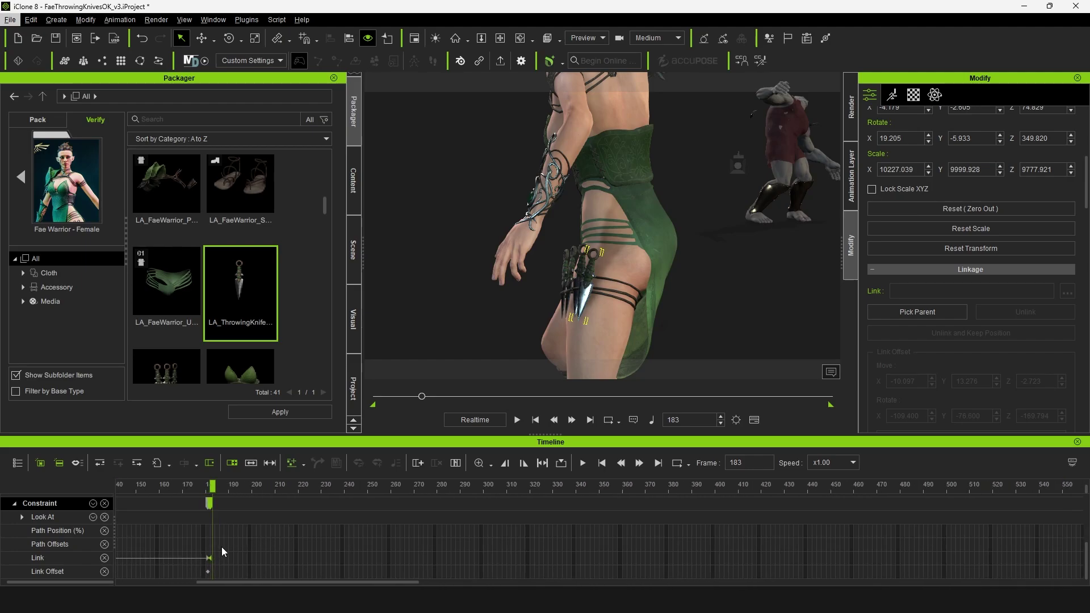
alt+scroll(222, 547, up, 2)
Step: At frame 182, link the knife to the warrior's left hand bone, CC_Base_L_Hand
click(209, 488)
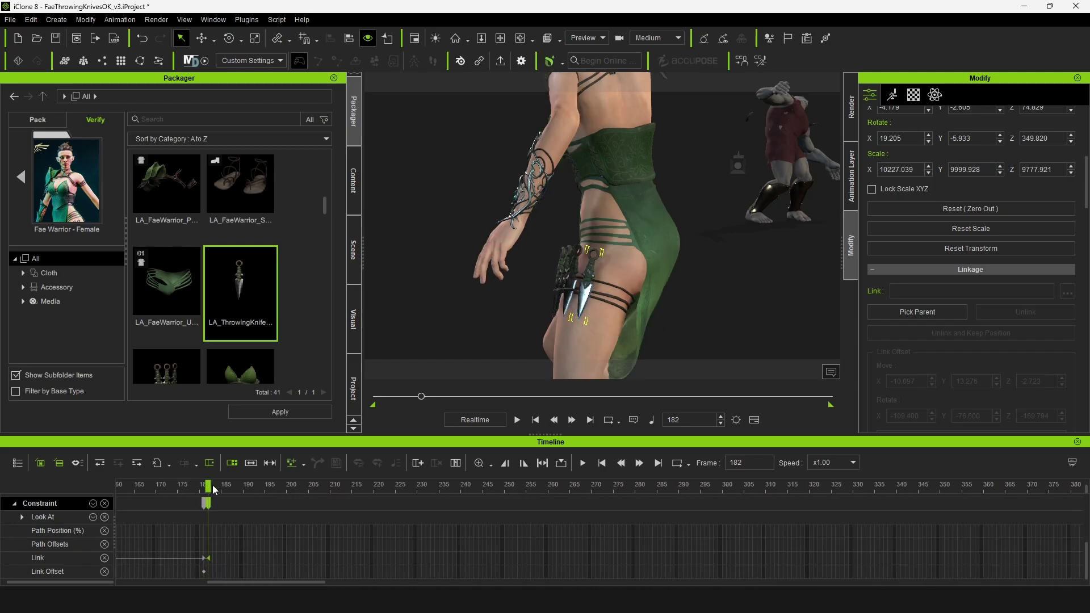
drag(198, 488, 210, 488)
click(942, 313)
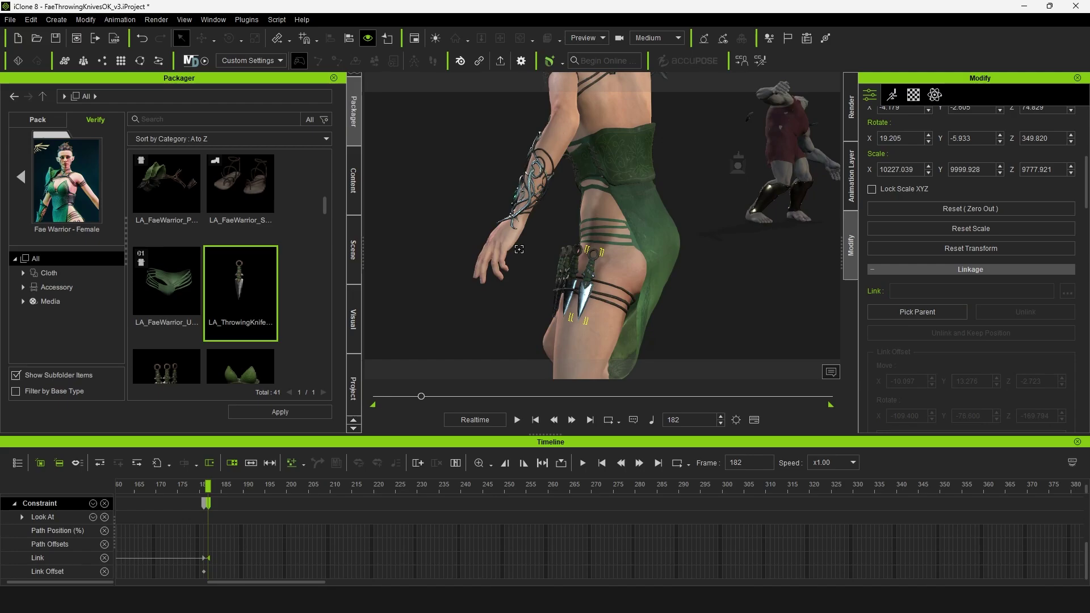
click(500, 238)
Step: At frame 182, move the linked knife from the thigh to the warrior's left hand
right_drag(546, 287, 429, 300)
key(w)
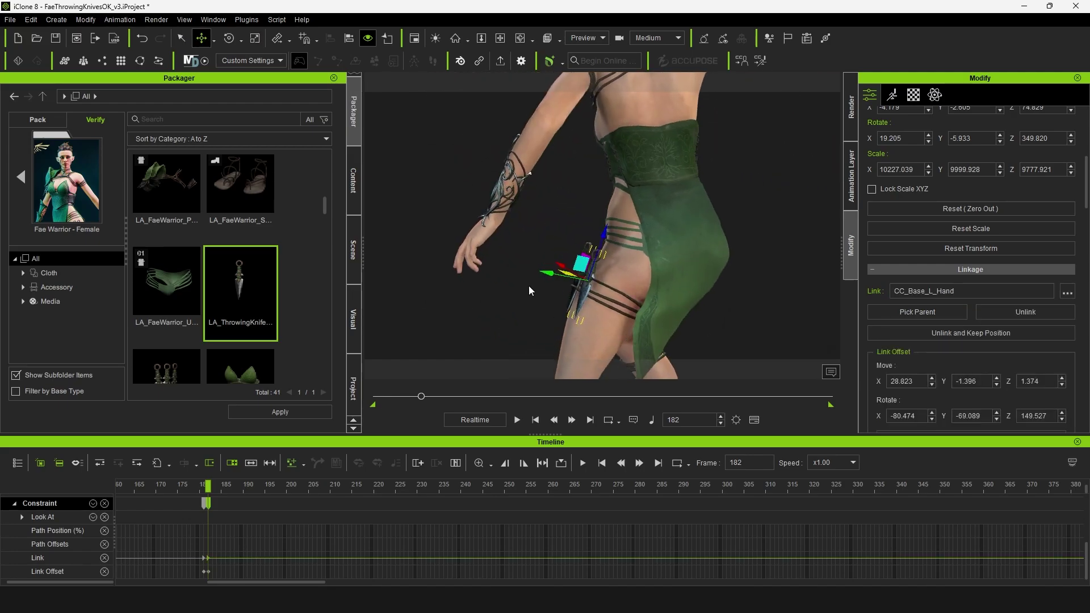
drag(534, 273, 451, 256)
right_drag(460, 273, 671, 286)
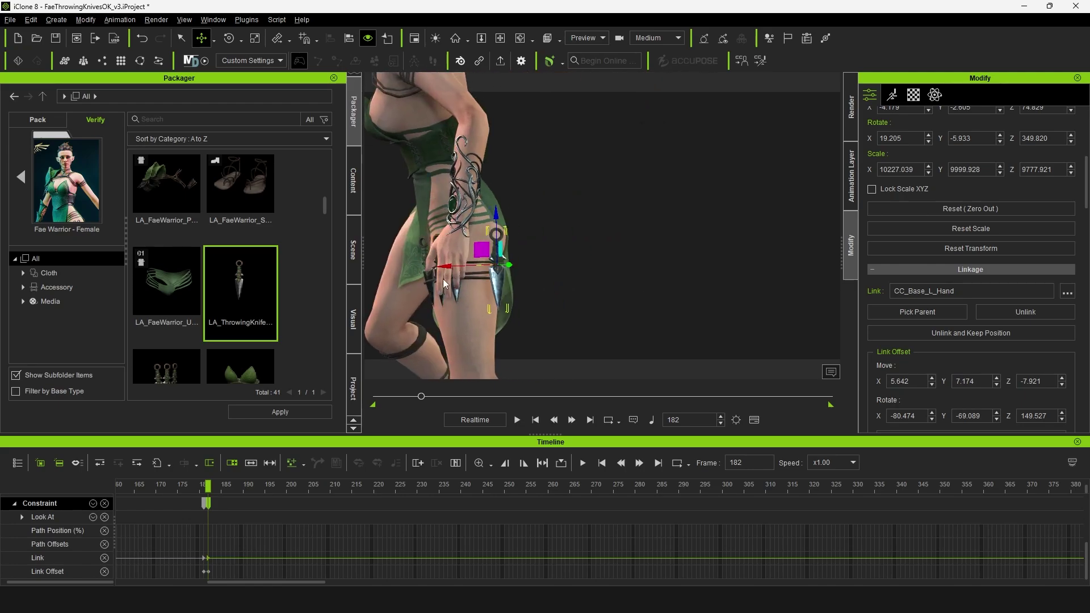
drag(449, 266, 400, 267)
right_drag(434, 273, 627, 275)
Step: Rotate and nudge the knife so it sits in the warrior's left hand with its blade following the fingers
key(e)
drag(476, 291, 426, 307)
right_drag(449, 272, 615, 264)
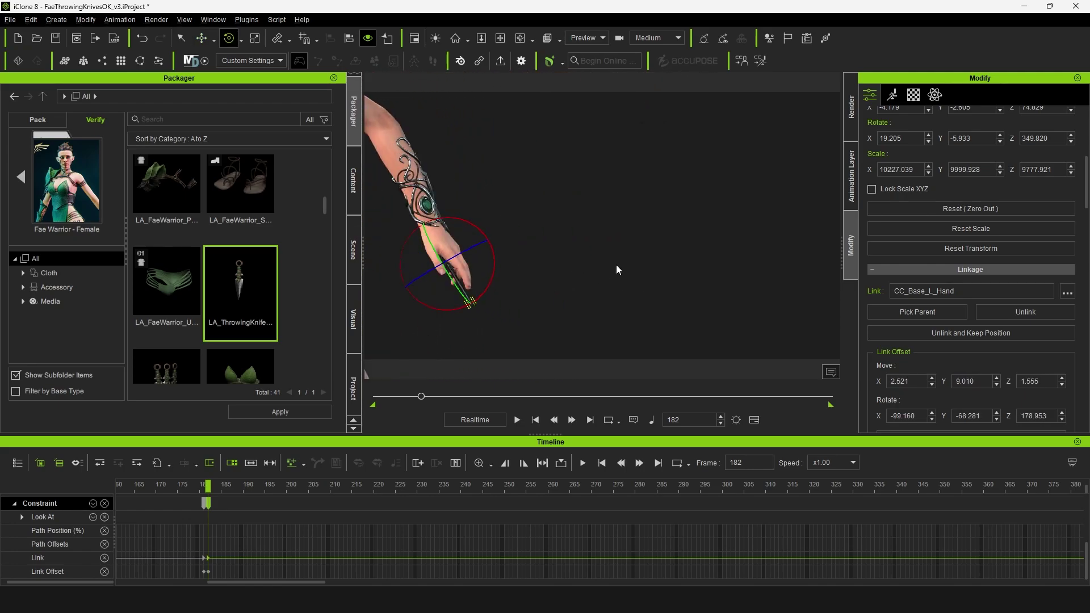
middle_drag(616, 265, 698, 248)
key(w)
drag(498, 200, 507, 214)
right_drag(546, 239, 454, 244)
drag(489, 253, 479, 255)
right_drag(568, 239, 469, 221)
key(e)
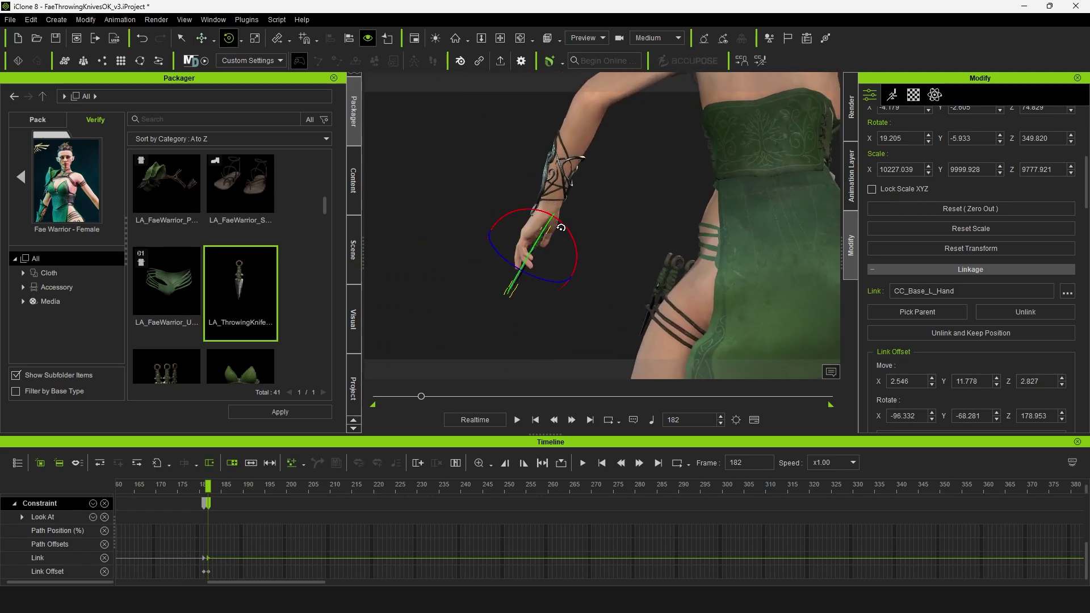
drag(502, 259, 509, 291)
key(w)
Step: Play and scrub the animation from before frame 182 to check the knife's hand-off from thigh to left hand
scroll(509, 291, down, 2)
right_drag(509, 291, 820, 207)
click(184, 485)
key(space)
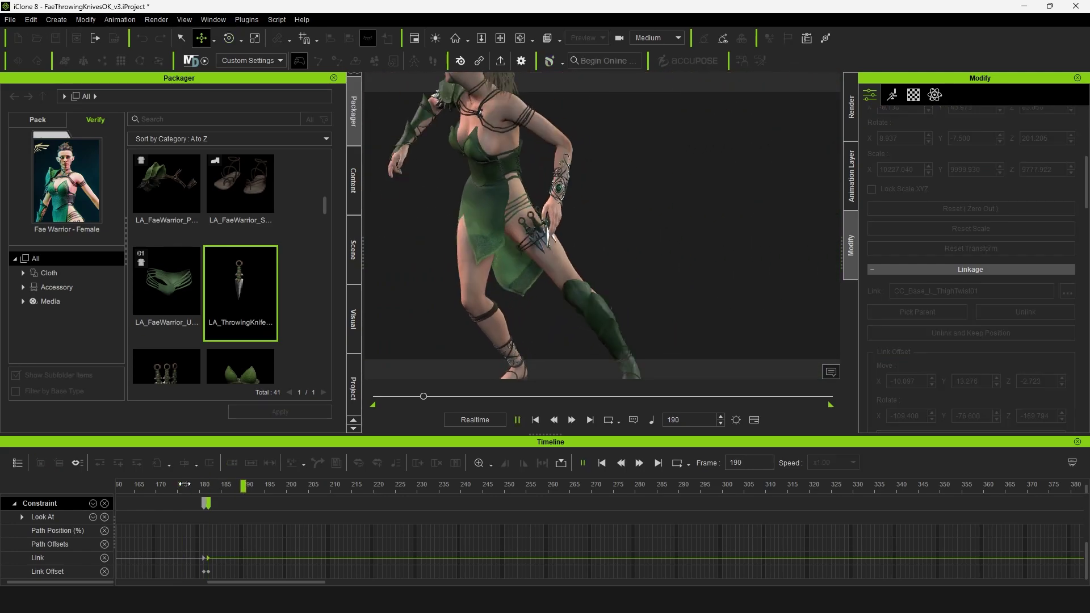
key(space)
right_drag(573, 265, 566, 213)
middle_drag(567, 212, 570, 224)
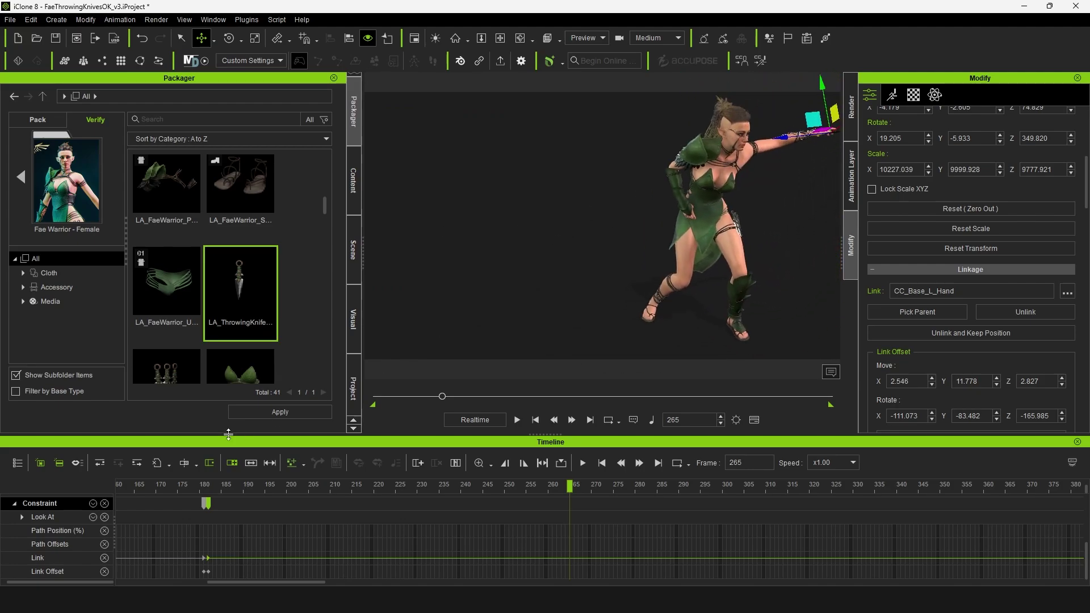
click(139, 486)
key(space)
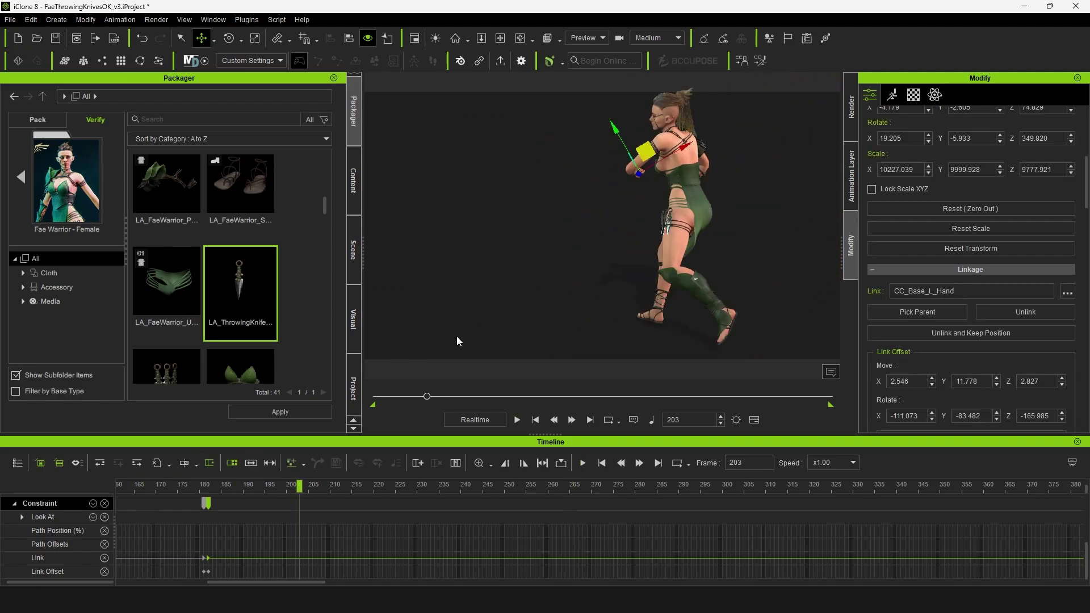
drag(182, 488, 396, 475)
key(space)
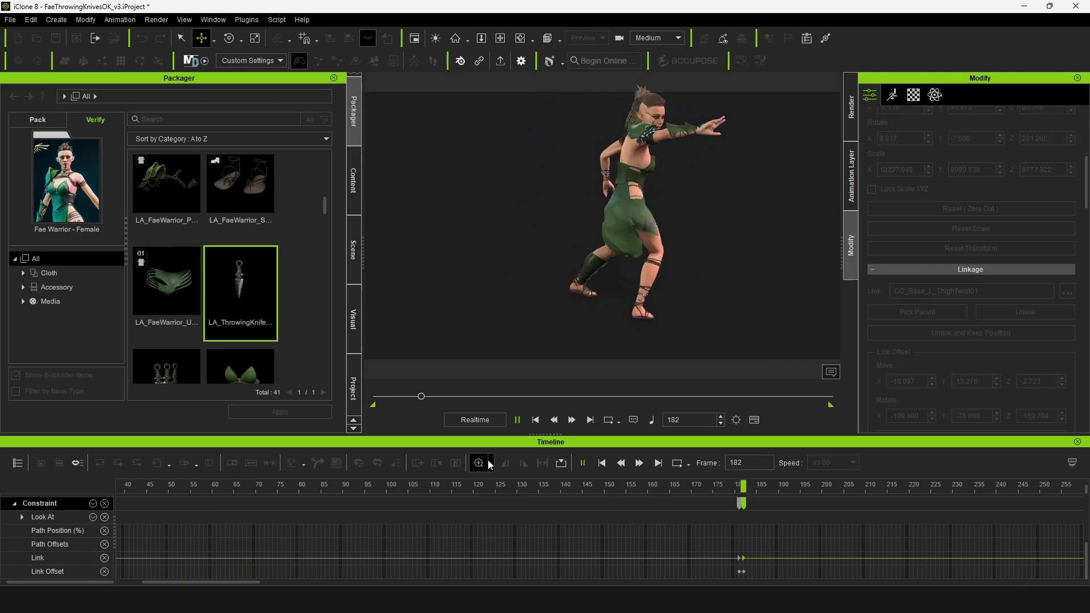
key(space)
Step: Scrub the throwing motion to frames 229 through 233 and inspect the knife in the hand as the arm swings out
drag(696, 485, 952, 471)
middle_drag(766, 255, 633, 335)
scroll(632, 335, up, 3)
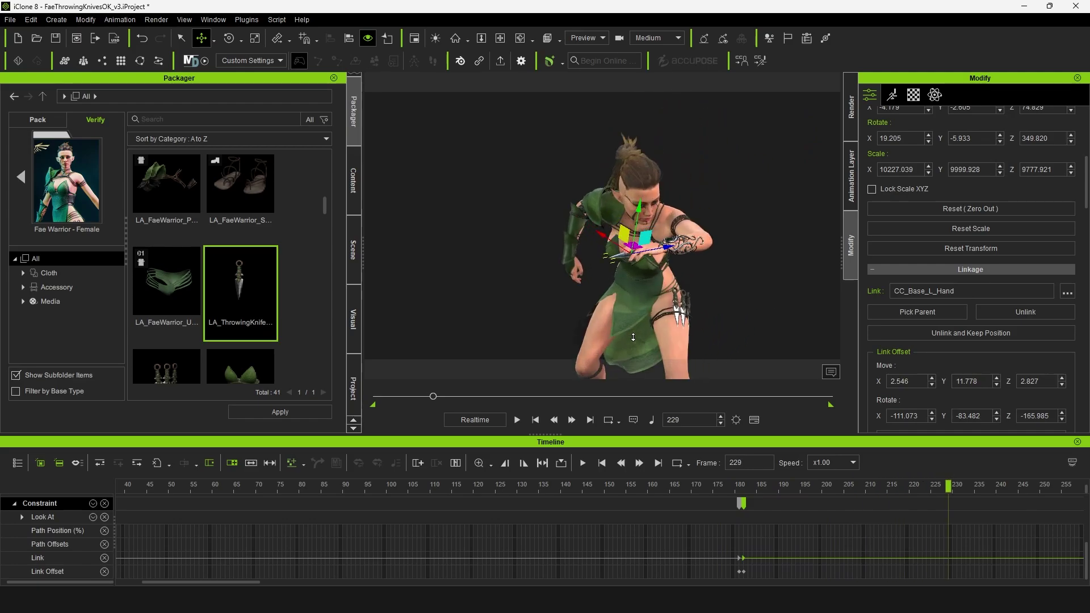
middle_drag(710, 273, 690, 256)
scroll(690, 257, down, 8)
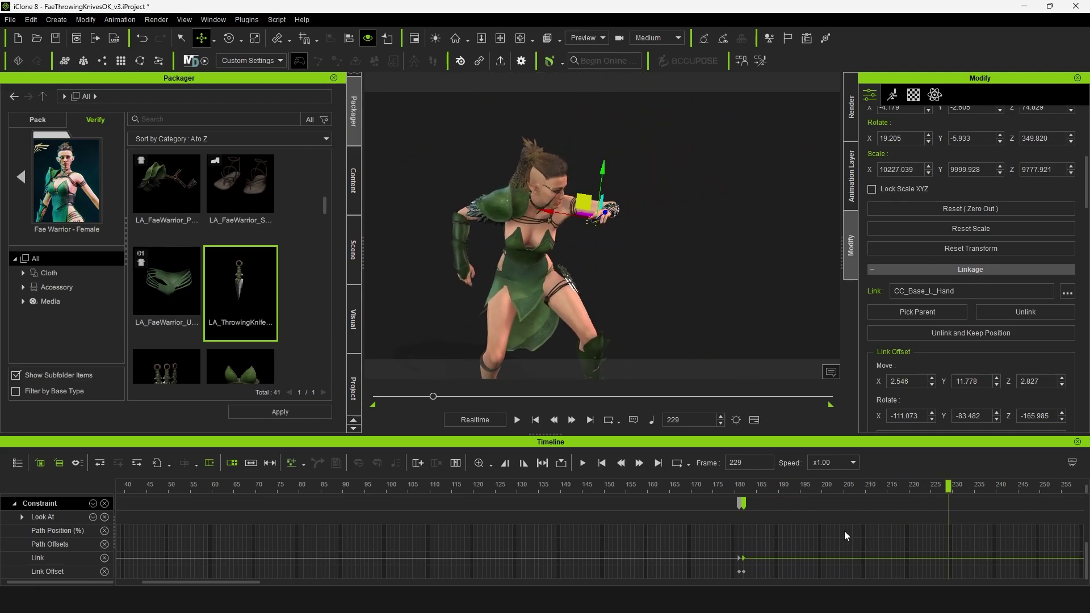
drag(772, 486, 970, 465)
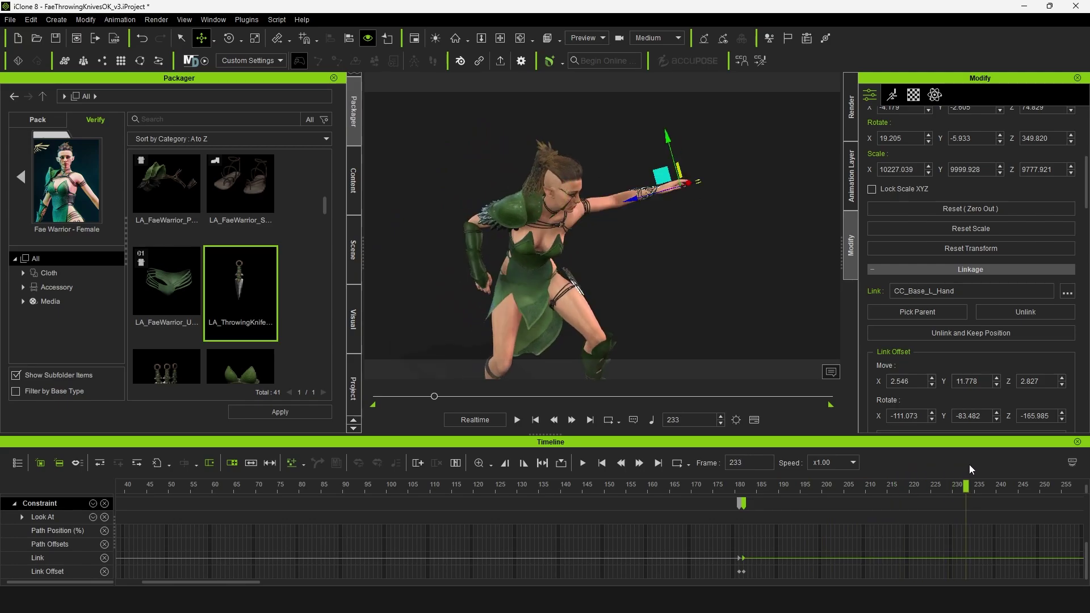
Step: Replay the draw and throw from frame 159 with the whole warrior in view to judge the release timing
click(644, 489)
scroll(611, 282, down, 3)
right_drag(642, 293, 492, 216)
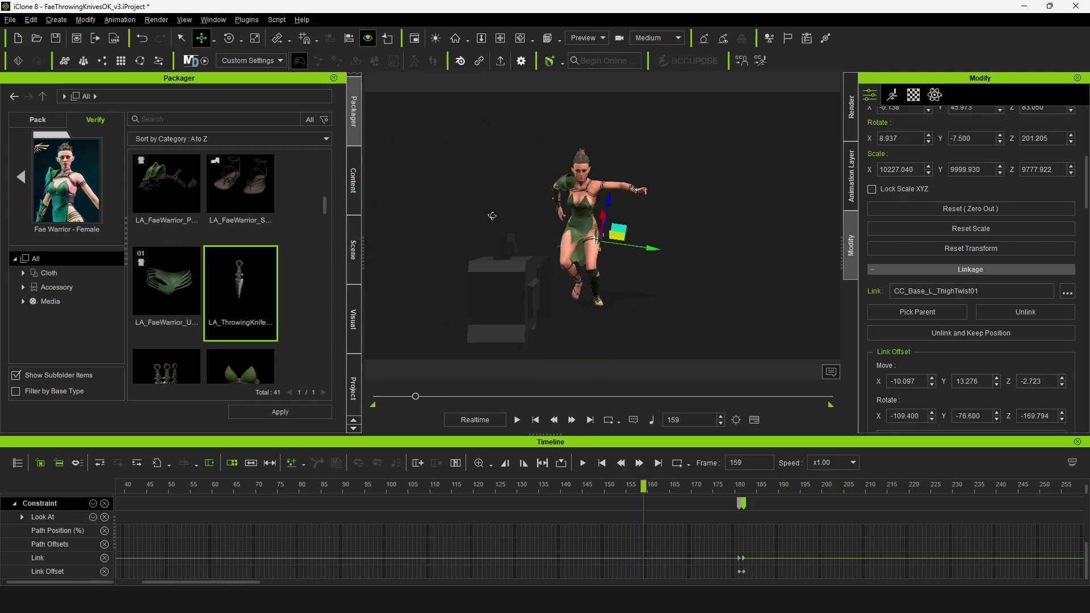
key(space)
key(space)
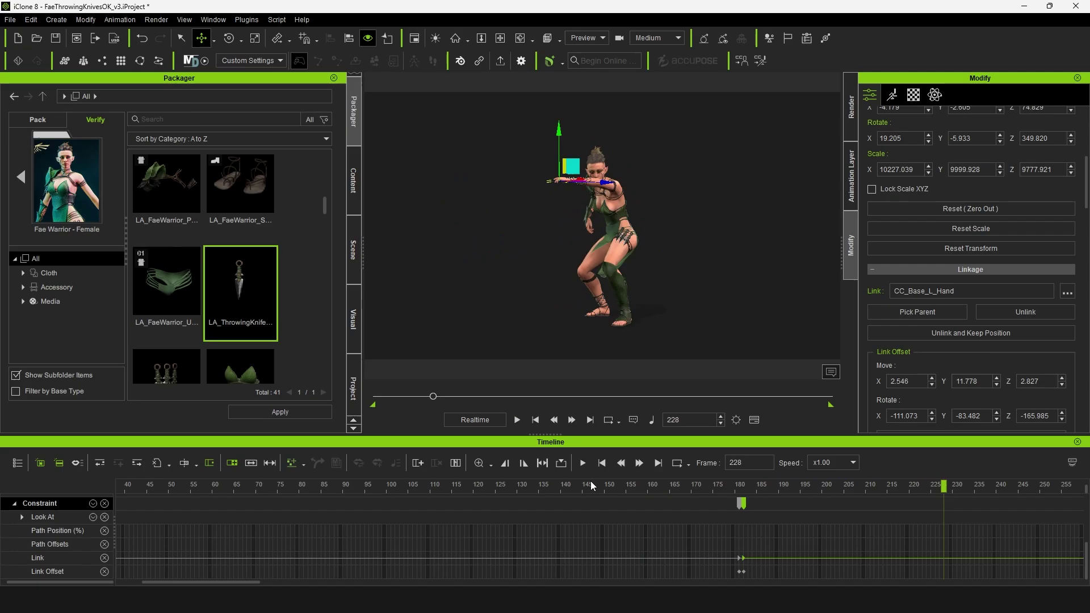
key(space)
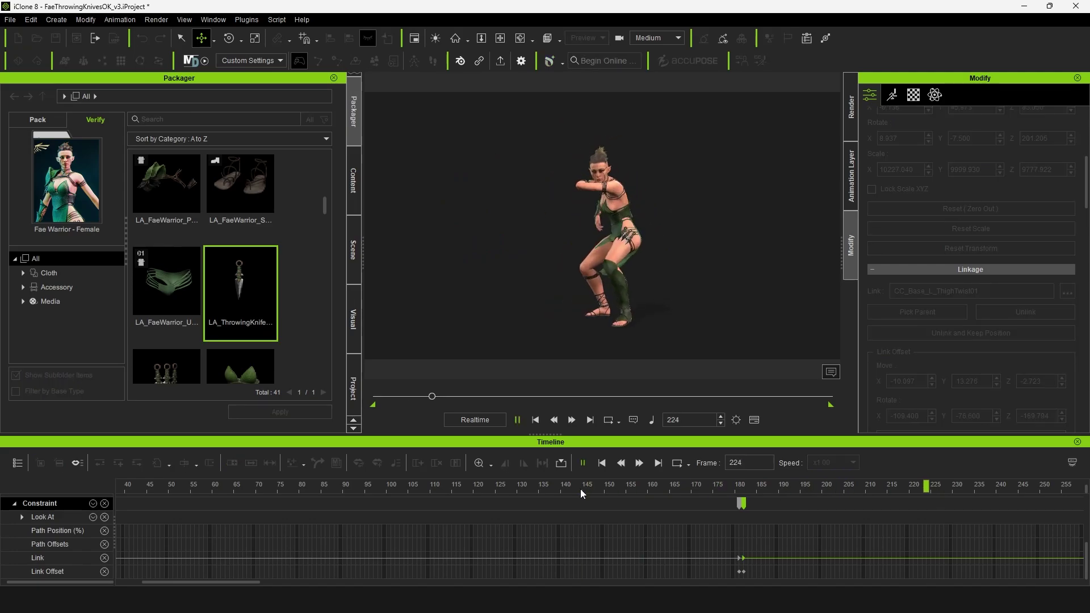
key(space)
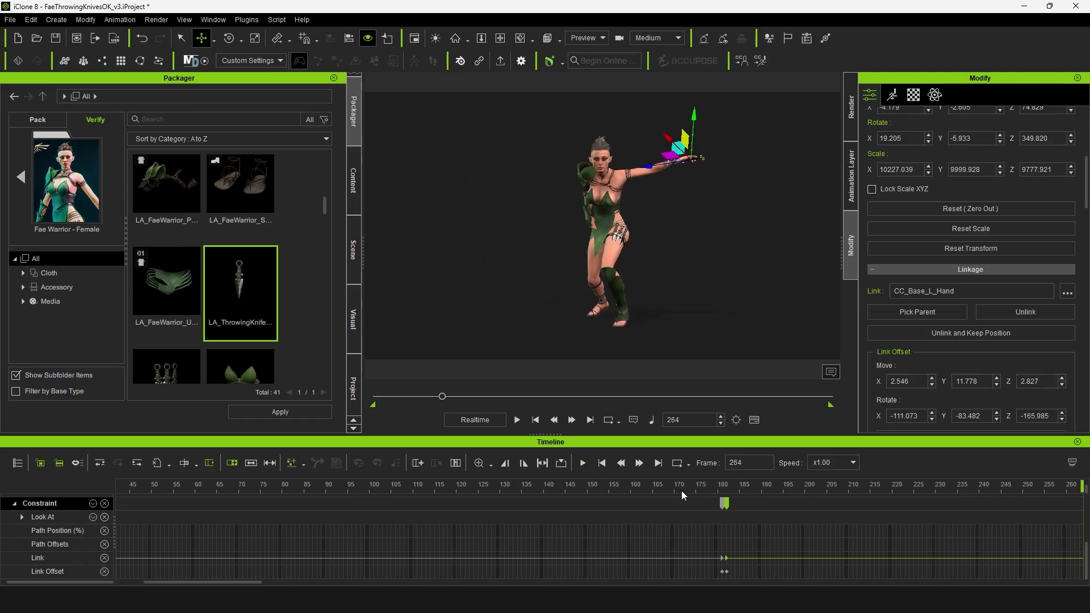
Step: Compare the arm poses at frames 229, 230 and 231 from several angles to choose the knife's release frame
click(757, 488)
alt+drag(614, 302, 652, 293)
drag(747, 488, 933, 488)
alt+drag(642, 301, 572, 284)
scroll(601, 325, up, 3)
middle_drag(571, 284, 652, 355)
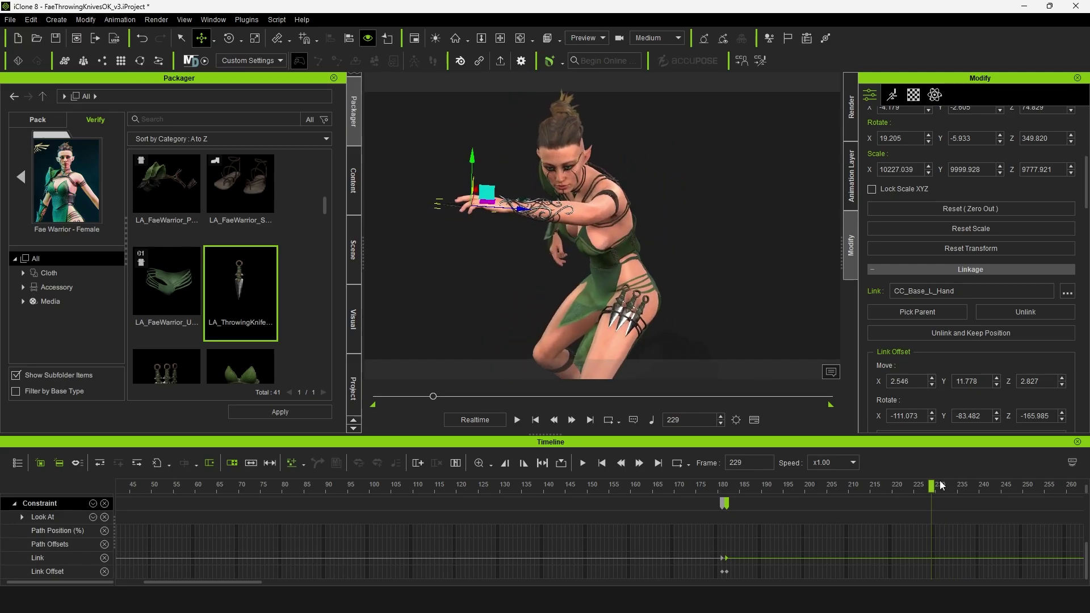
drag(931, 486, 942, 486)
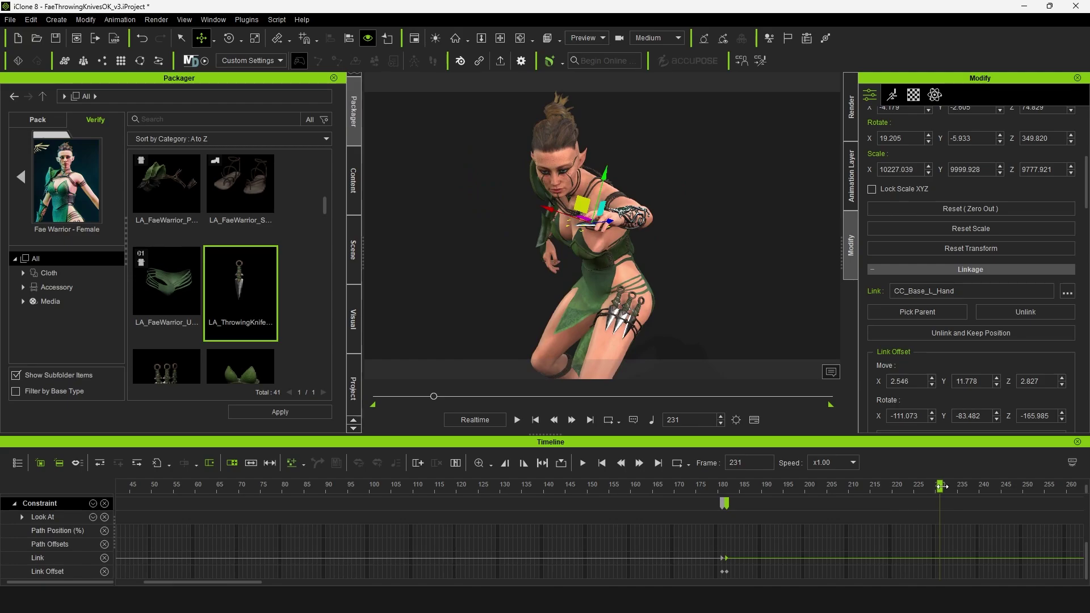
drag(945, 487, 940, 486)
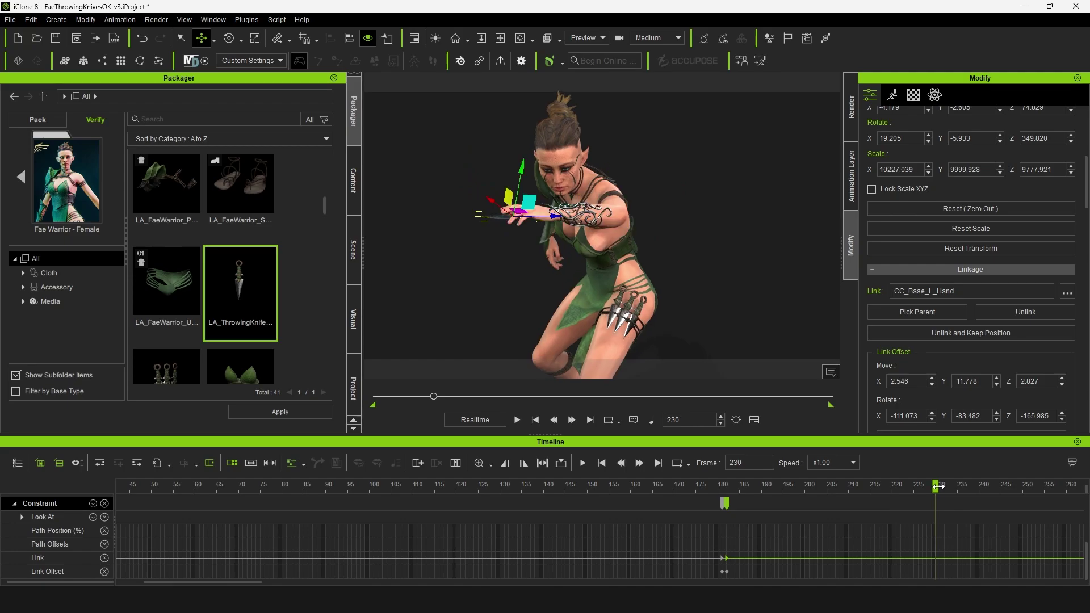
scroll(667, 261, down, 4)
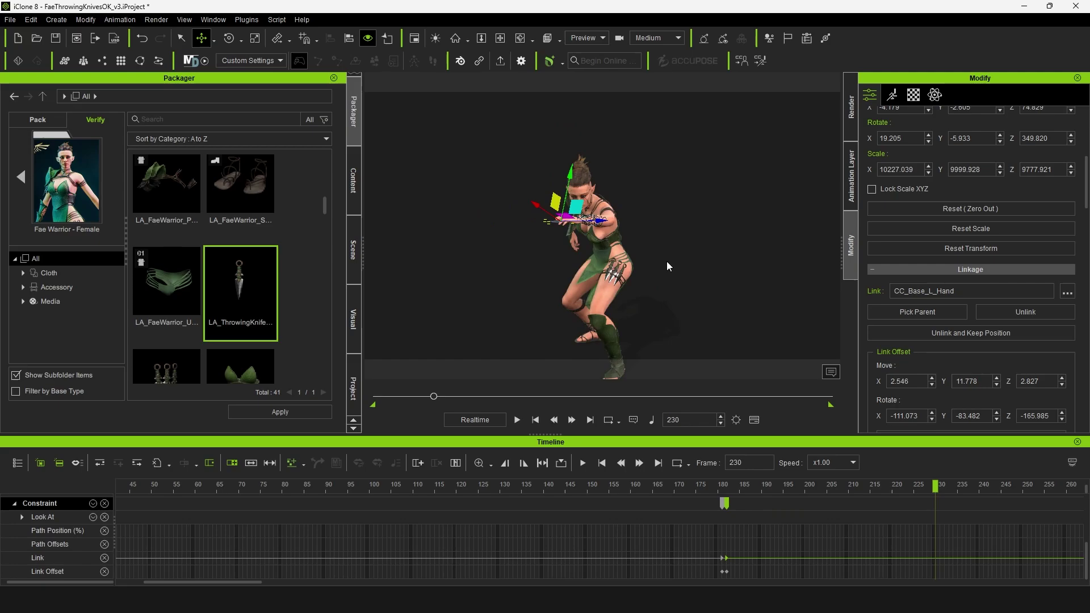
right_drag(619, 285, 818, 219)
middle_drag(670, 270, 724, 245)
right_drag(724, 250, 455, 311)
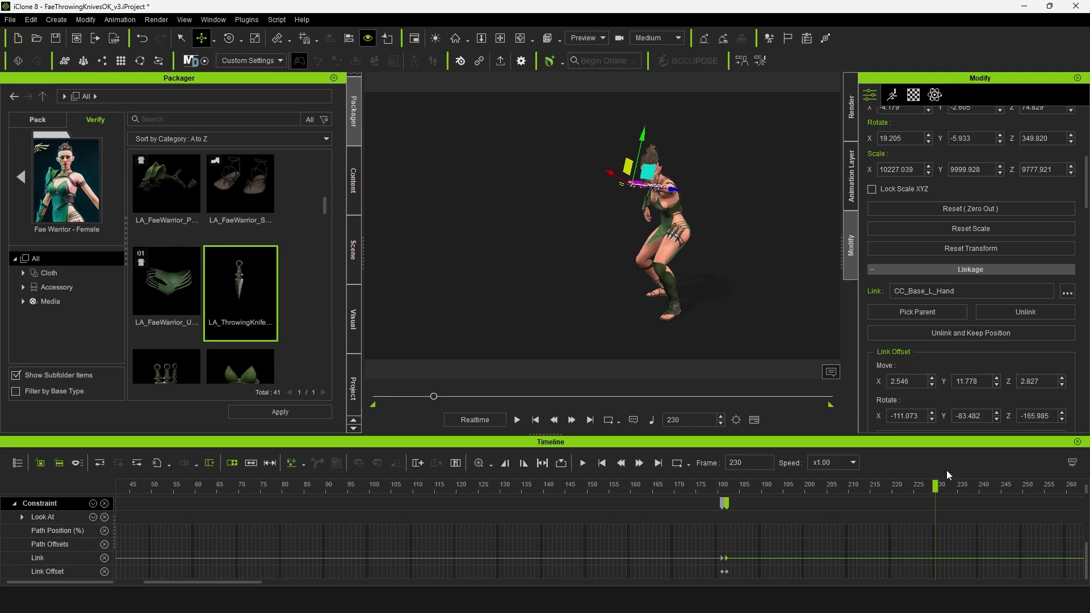
Step: At frame 229, key the knife's link to CC_Base_L_Hand again just before the release
key(Left)
scroll(667, 289, up, 5)
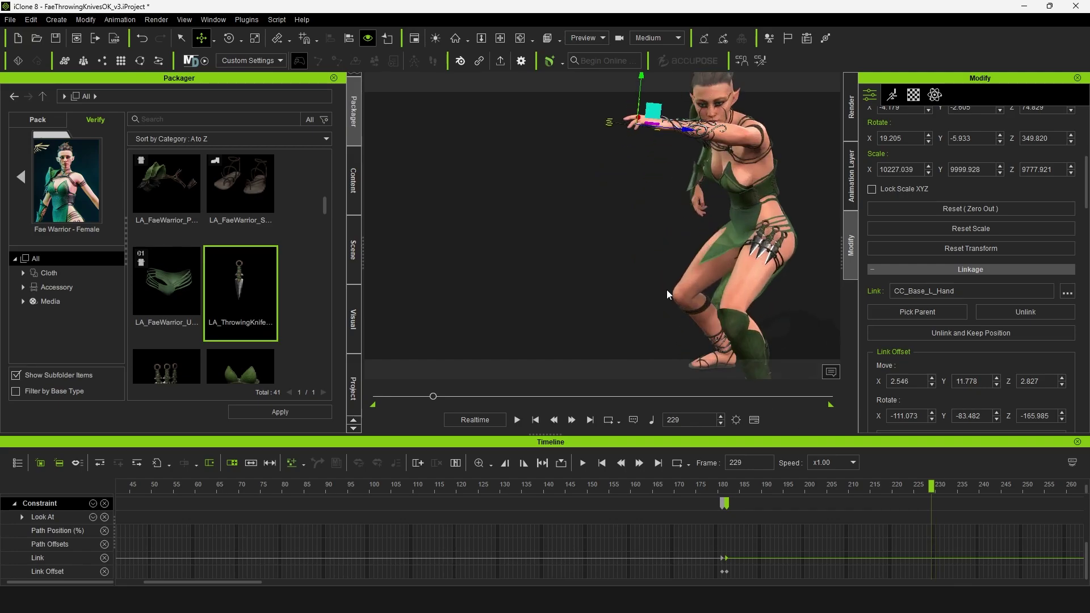
right_drag(667, 290, 719, 291)
scroll(656, 289, up, 4)
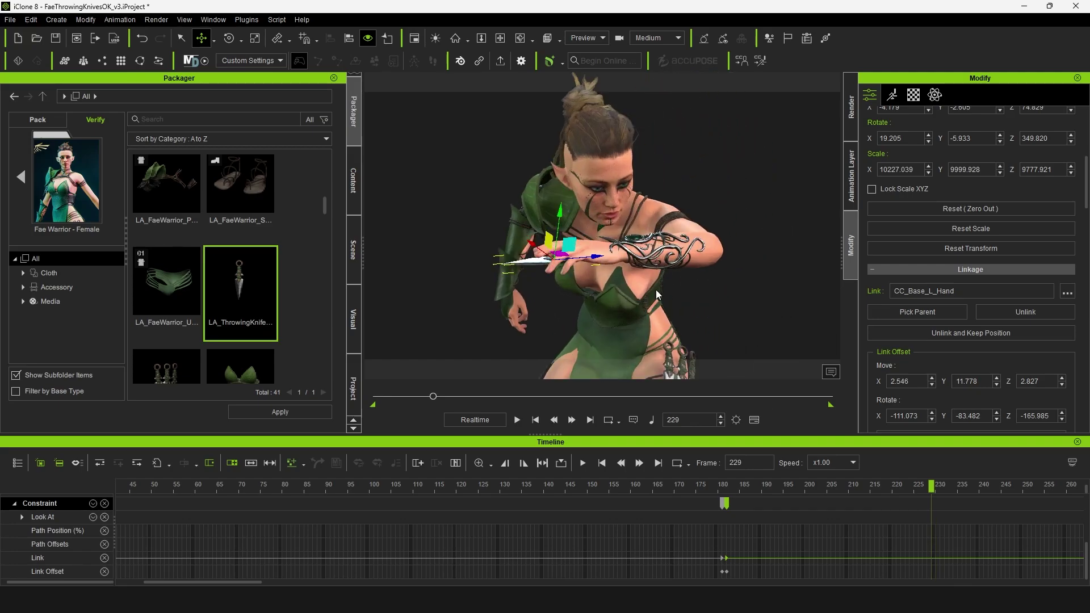
scroll(648, 290, up, 2)
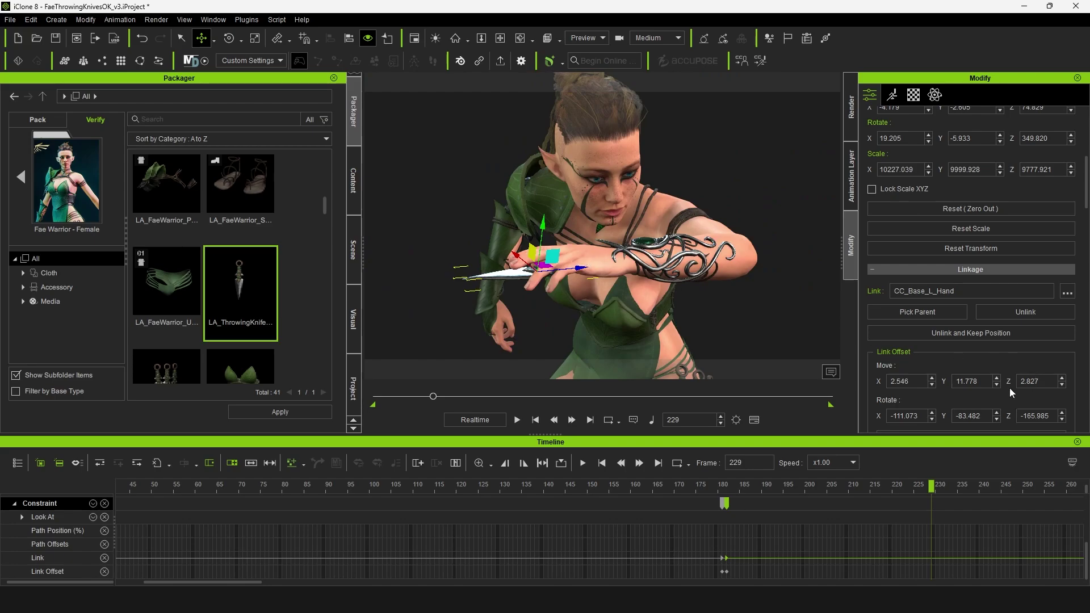
scroll(1000, 352, down, 5)
scroll(996, 332, up, 5)
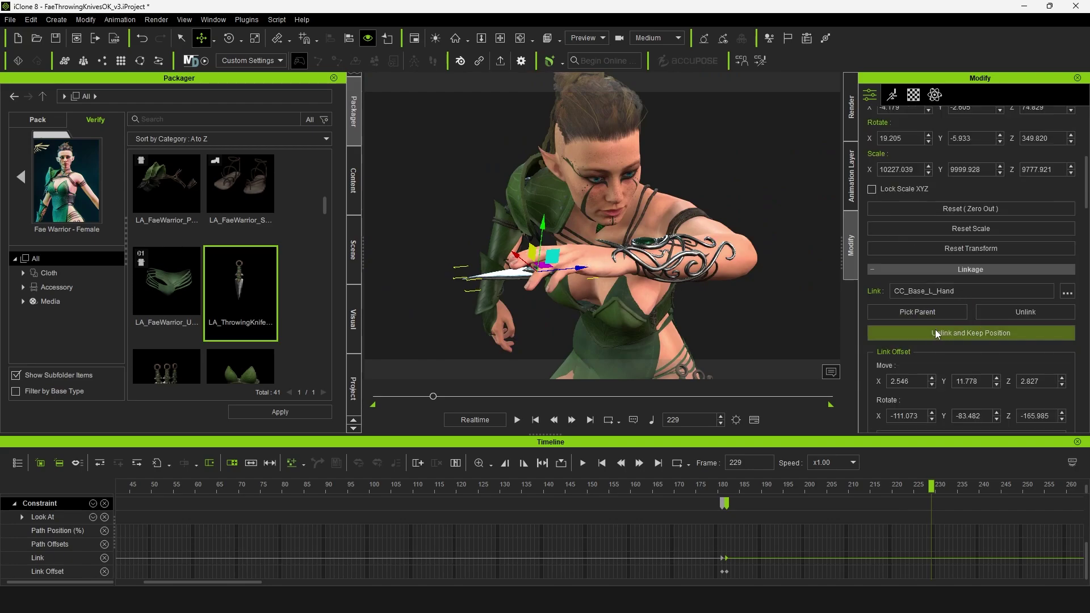
click(936, 333)
key(q)
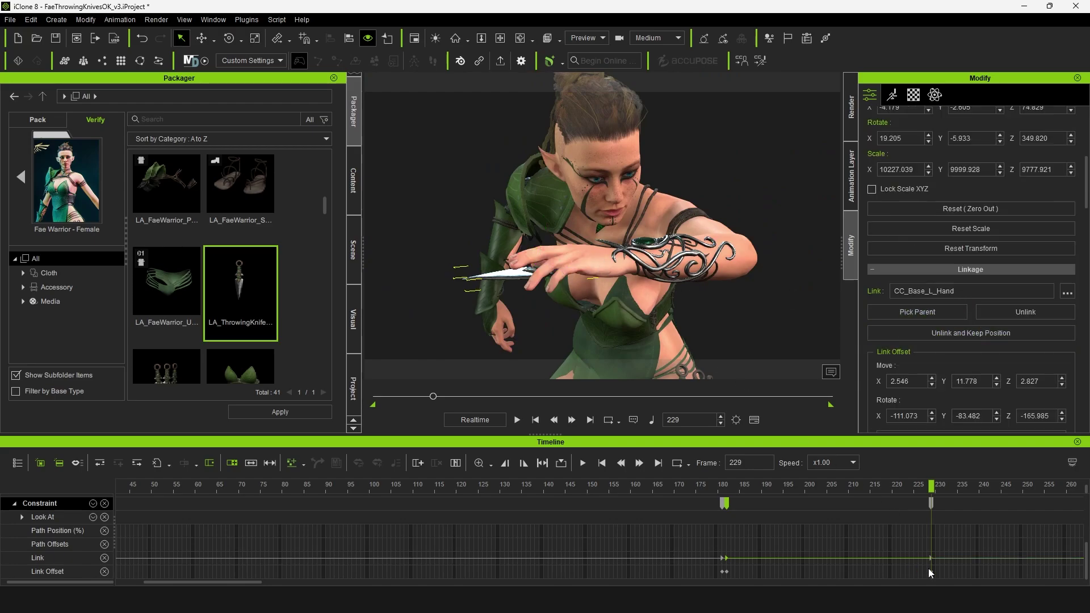
Step: At frame 230, unlink the knife while keeping its position, and scrub past that frame to check the release
key(Right)
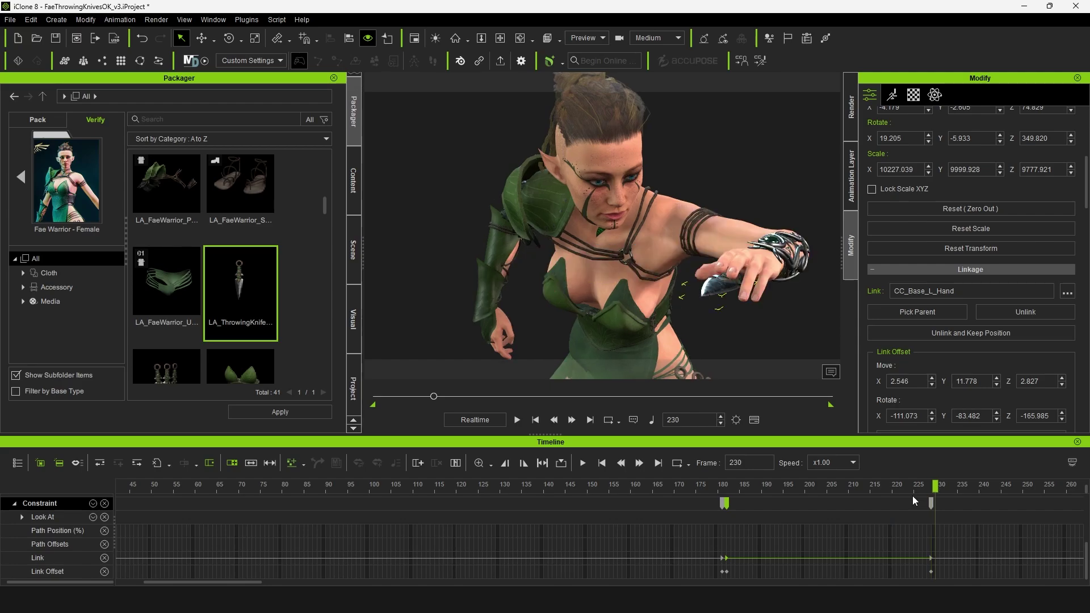
click(969, 333)
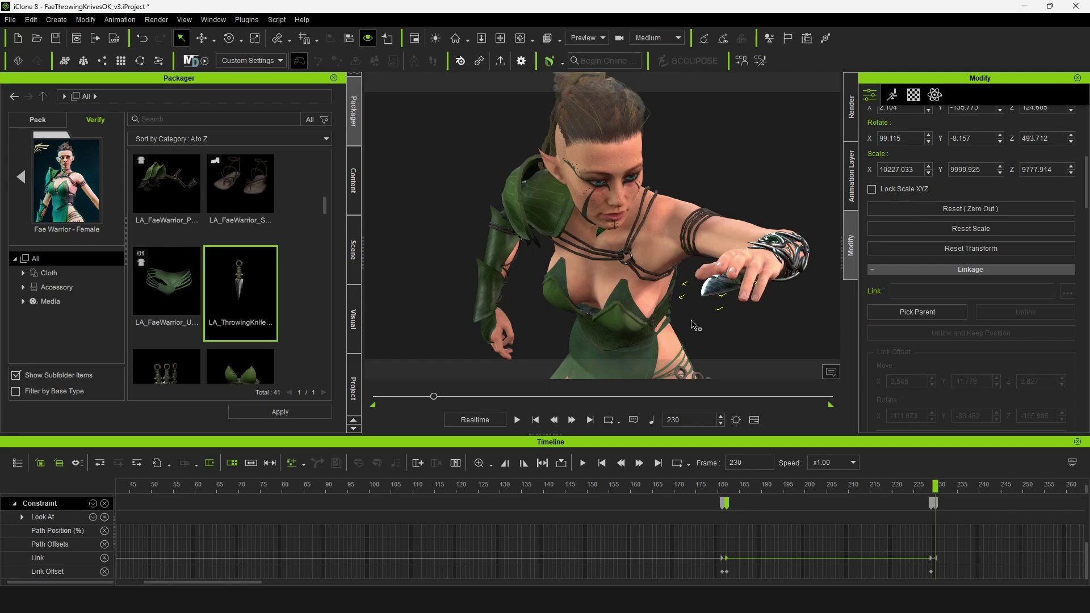
click(941, 485)
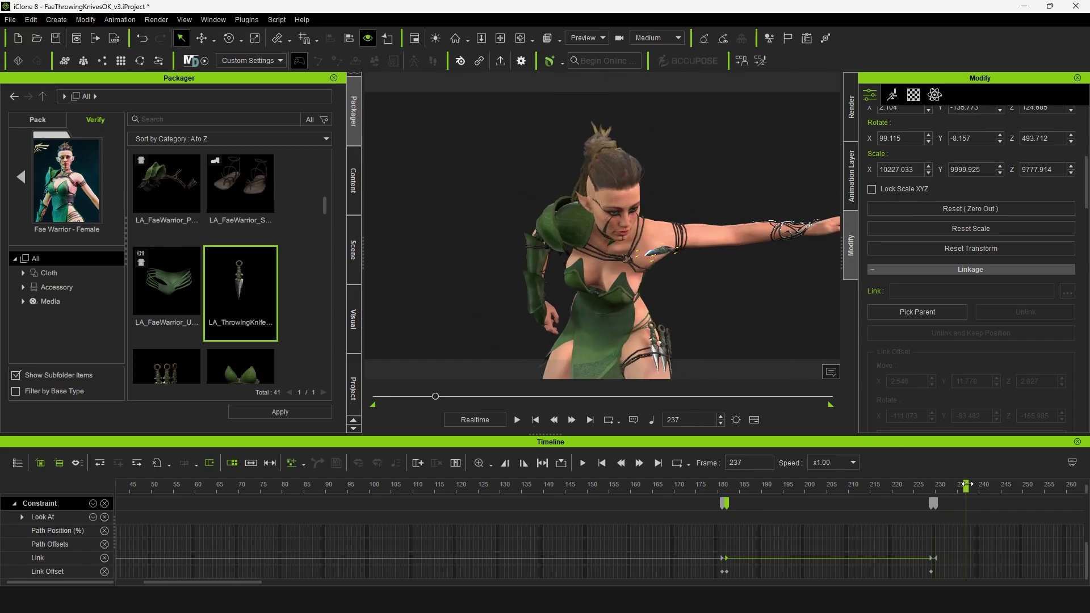
click(936, 486)
Step: Bring the knife's Transform track into view in the timeline and examine its key at frame 230
scroll(960, 531, up, 3)
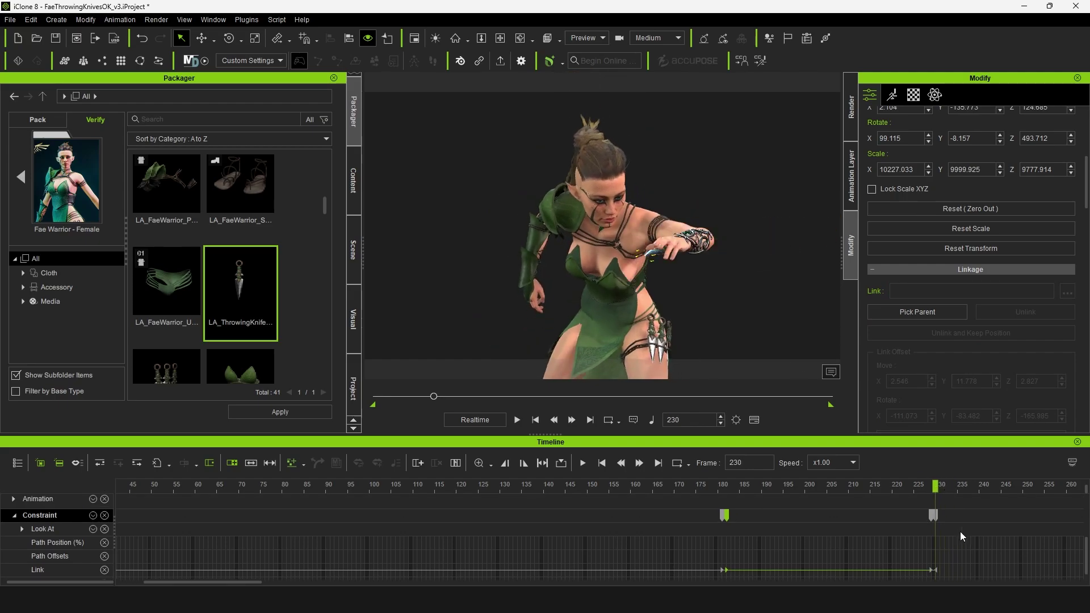
scroll(937, 521, up, 1)
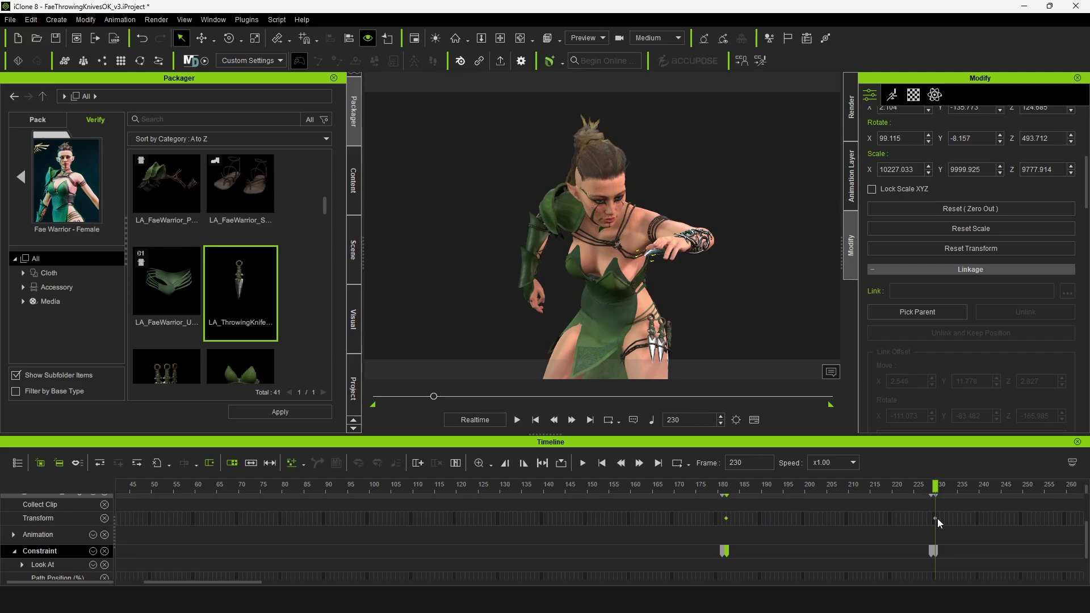
scroll(935, 517, up, 3)
scroll(929, 519, down, 3)
Step: With both the warrior and the giant in view, advance to frame 241 for the knife's arrival at the giant
scroll(714, 285, down, 8)
middle_drag(683, 269, 480, 264)
scroll(585, 298, down, 4)
right_drag(684, 297, 644, 293)
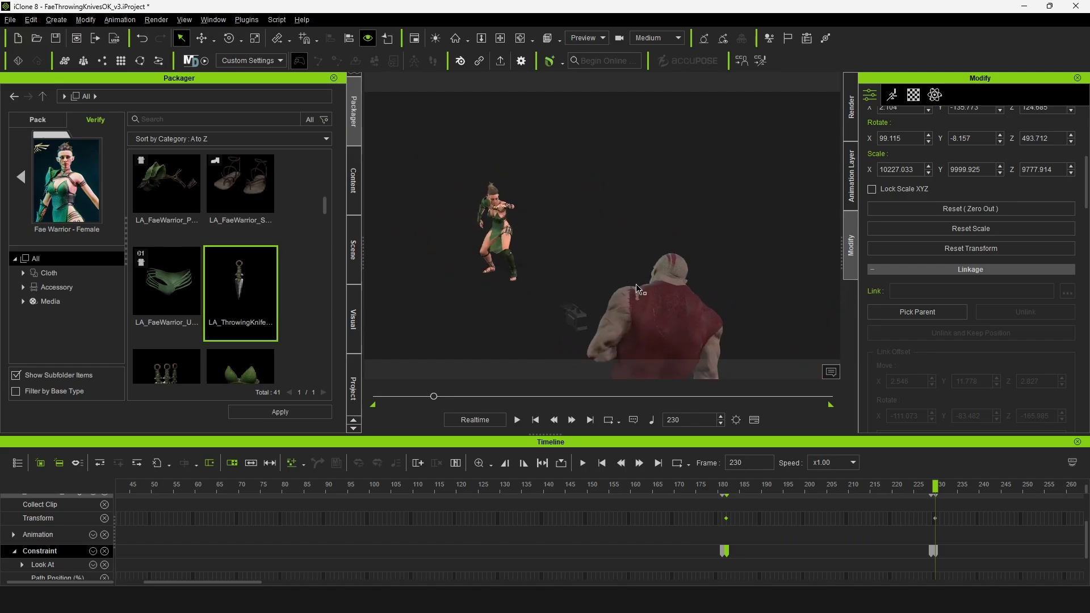
middle_drag(644, 292, 609, 271)
right_drag(612, 276, 625, 263)
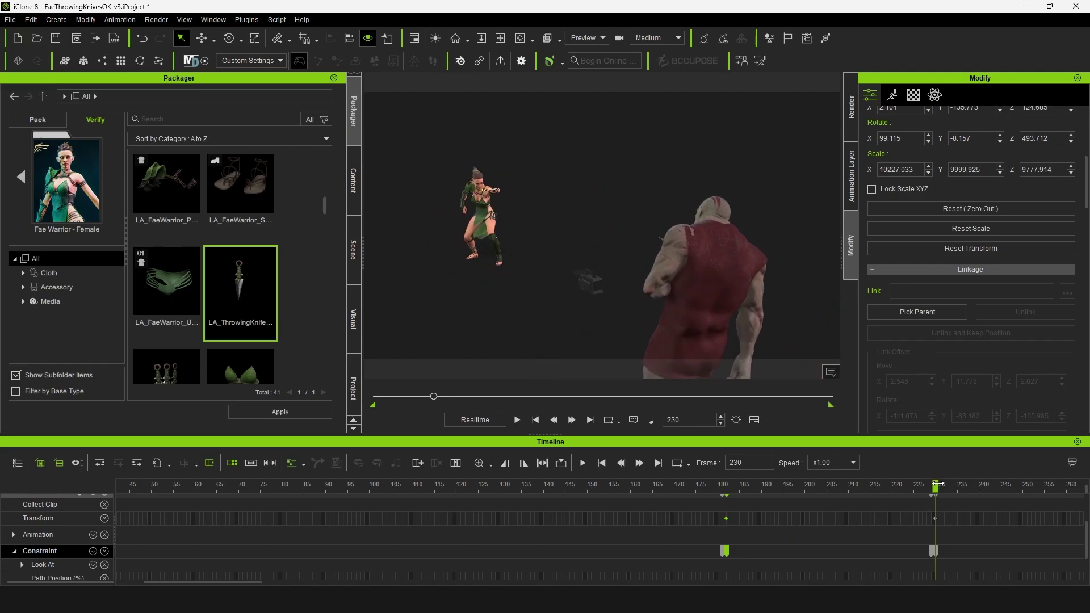
drag(938, 484, 987, 486)
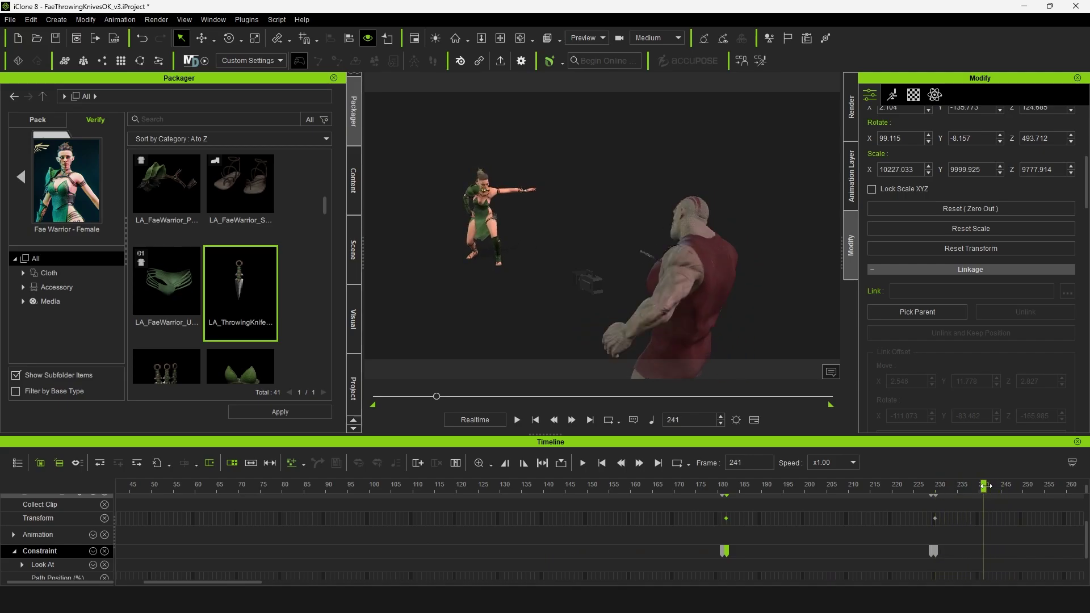
Step: At frame 241, move the knife from the warrior to the giant's front, at about X -42.3, Y -674.3, Z 156.1
right_drag(570, 303, 710, 290)
middle_drag(710, 289, 601, 259)
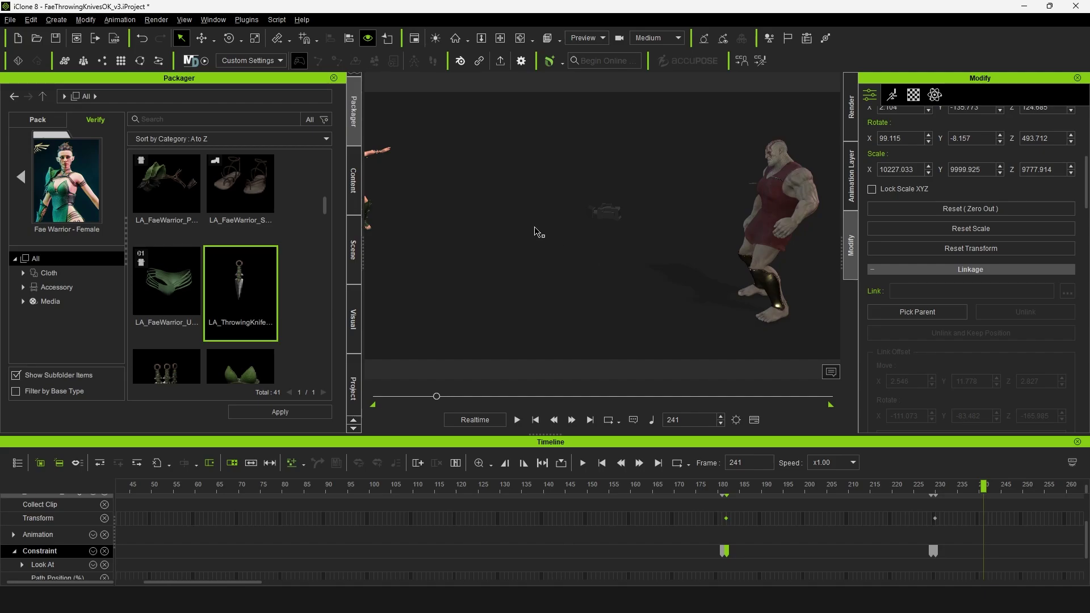
middle_drag(534, 227, 632, 261)
key(w)
right_drag(571, 235, 410, 148)
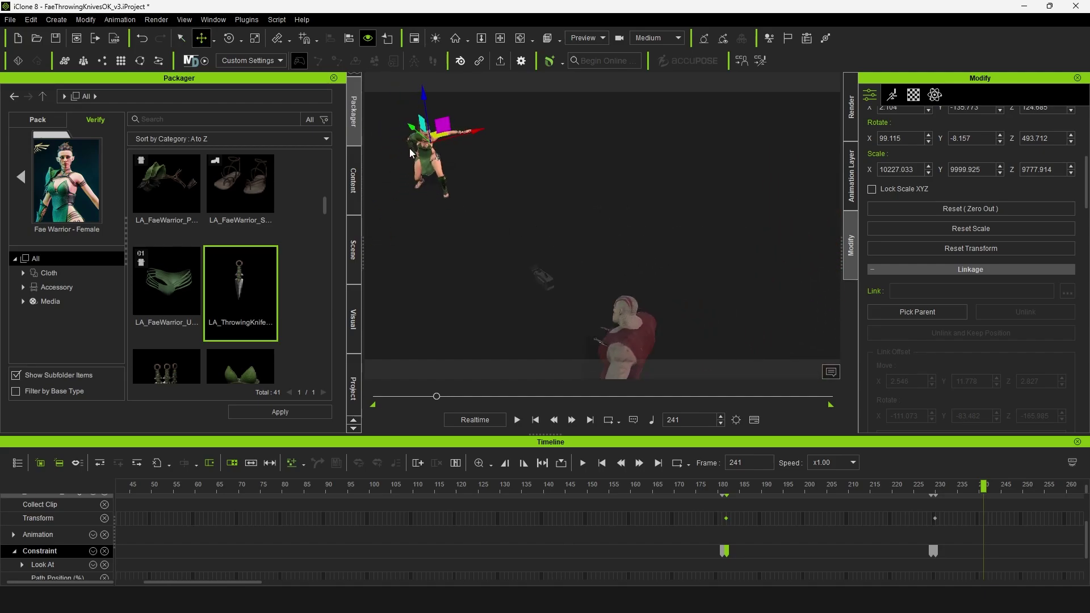
drag(412, 126, 587, 268)
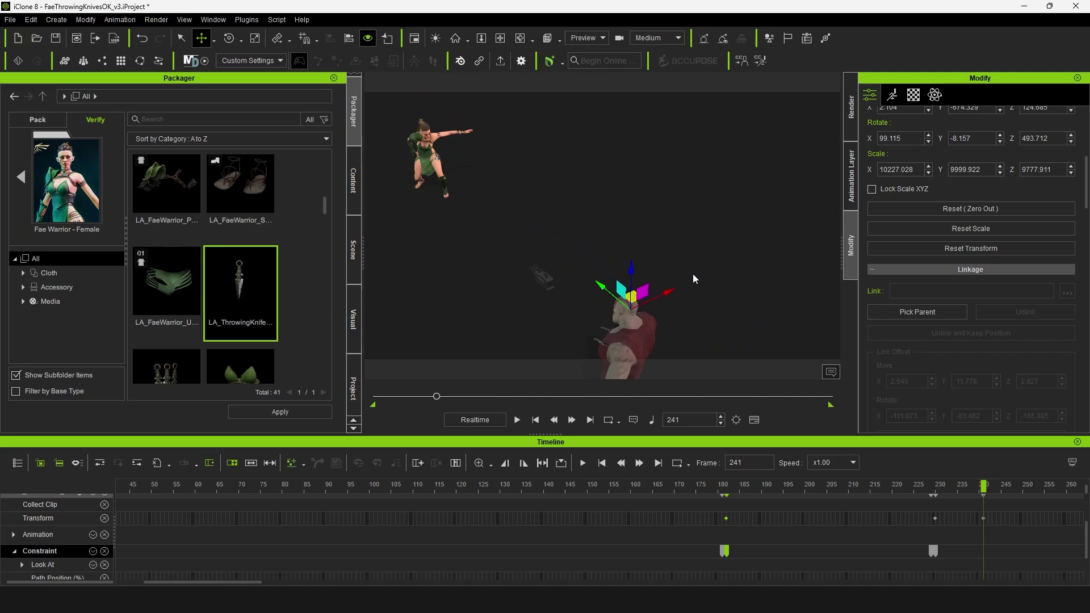
drag(671, 293, 632, 307)
right_drag(662, 300, 698, 233)
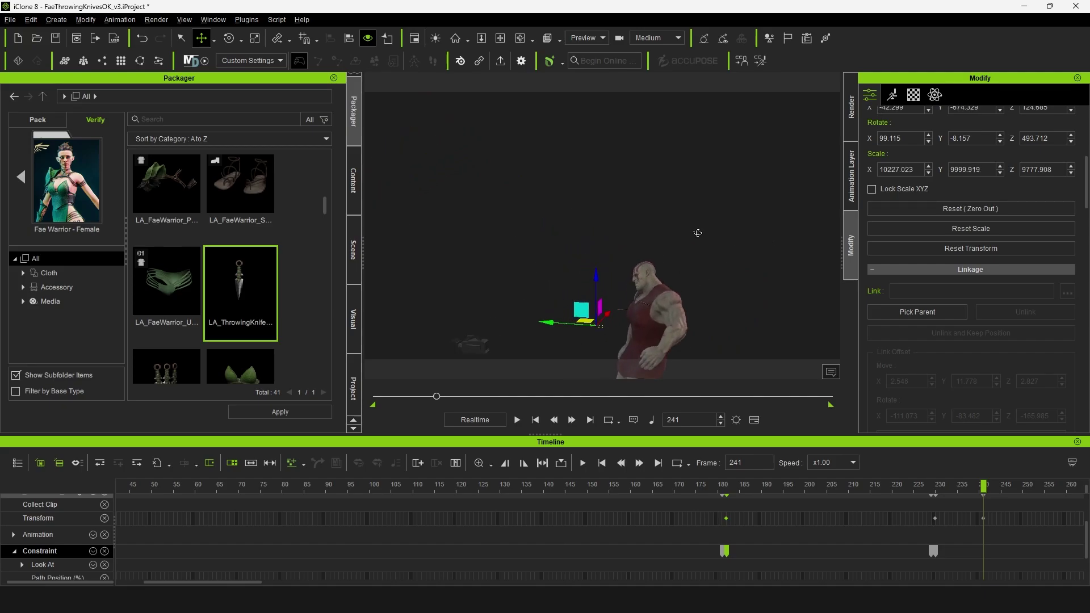
middle_drag(648, 289, 662, 229)
scroll(662, 227, up, 3)
drag(617, 244, 617, 194)
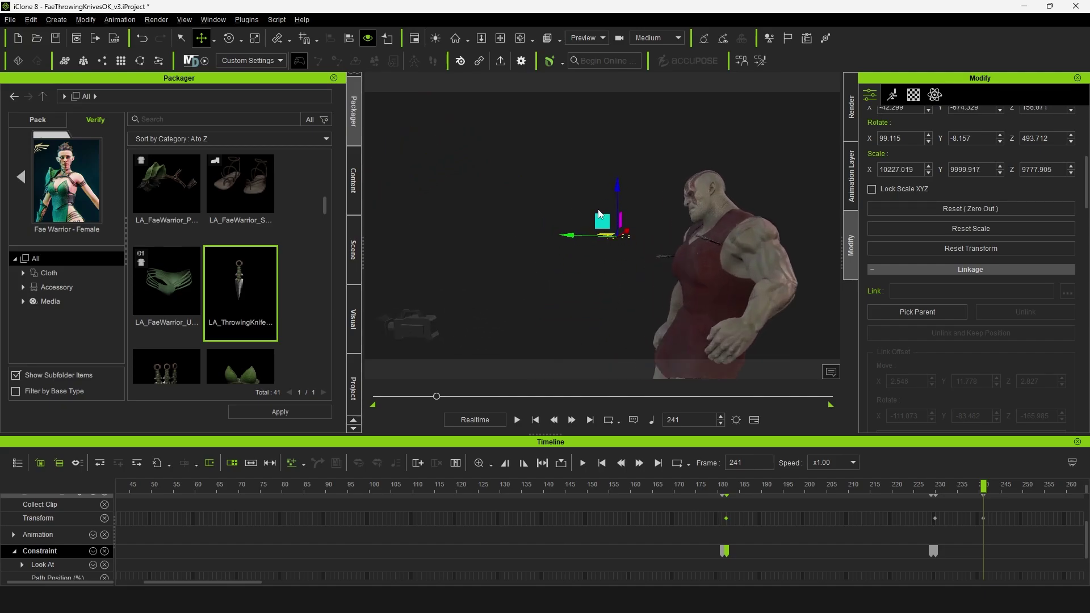
Step: Aim the knife at the giant's chest, rotated about 88.9, -12.2, 547.5, and move it closer, to about X -66.4, Y -709.2
right_drag(599, 213, 603, 287)
key(e)
drag(586, 266, 611, 274)
key(w)
drag(592, 213, 612, 238)
right_drag(701, 250, 605, 208)
middle_drag(605, 207, 594, 191)
drag(583, 244, 632, 248)
right_drag(723, 261, 685, 309)
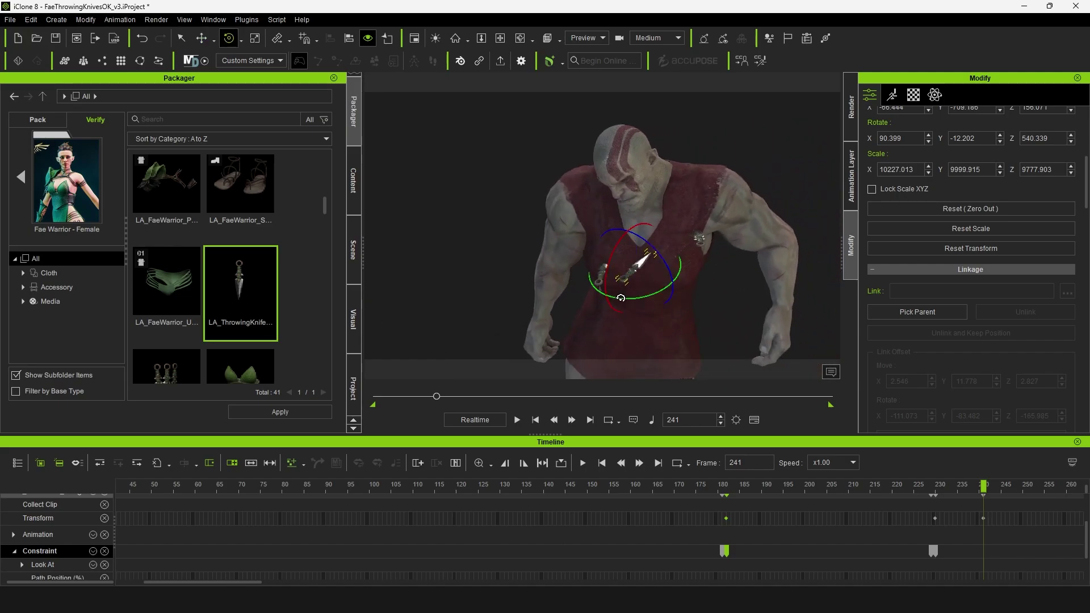
drag(624, 299, 629, 299)
key(w)
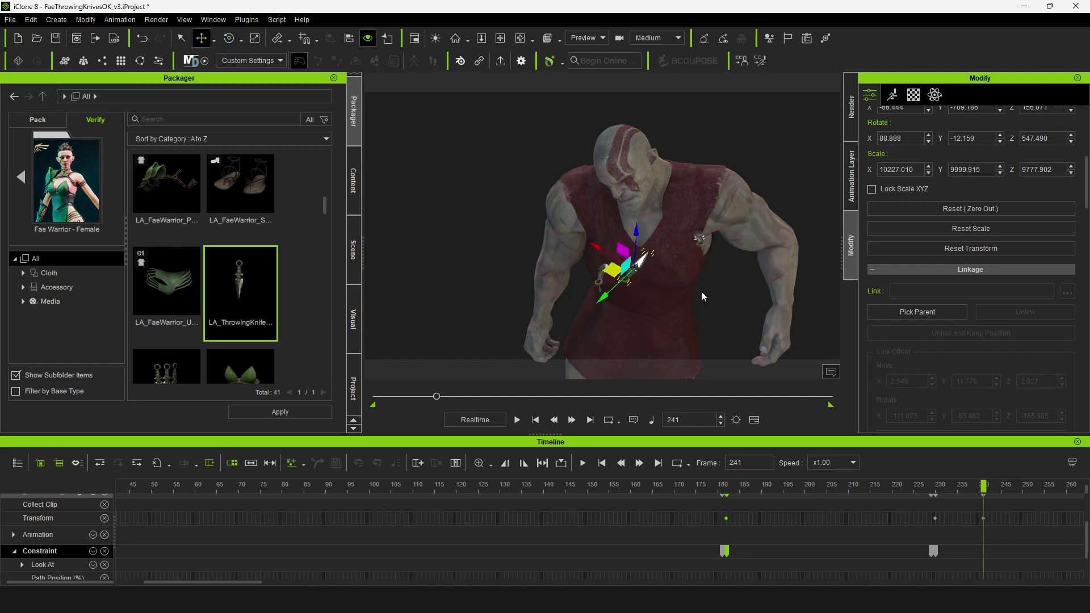
Step: Play the knife's flight from the warrior to the giant in a wide view showing both characters
right_drag(701, 291, 577, 250)
middle_drag(577, 250, 673, 261)
right_drag(672, 262, 569, 277)
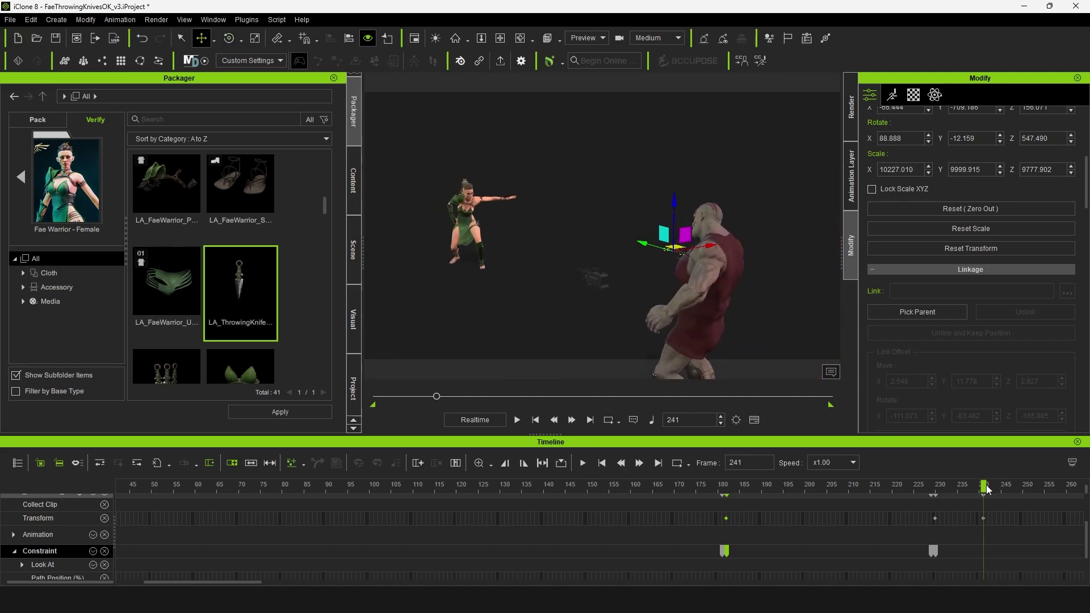
key(space)
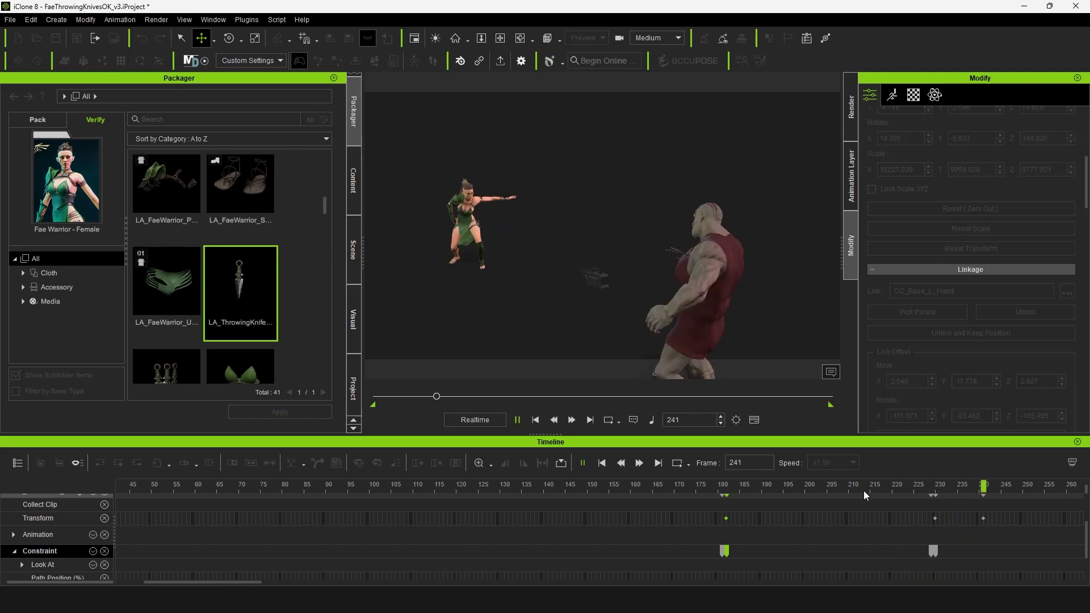
key(space)
Step: At frame 242, link the knife to the giant's chest bone CC_Base_Spine02
drag(901, 482, 936, 483)
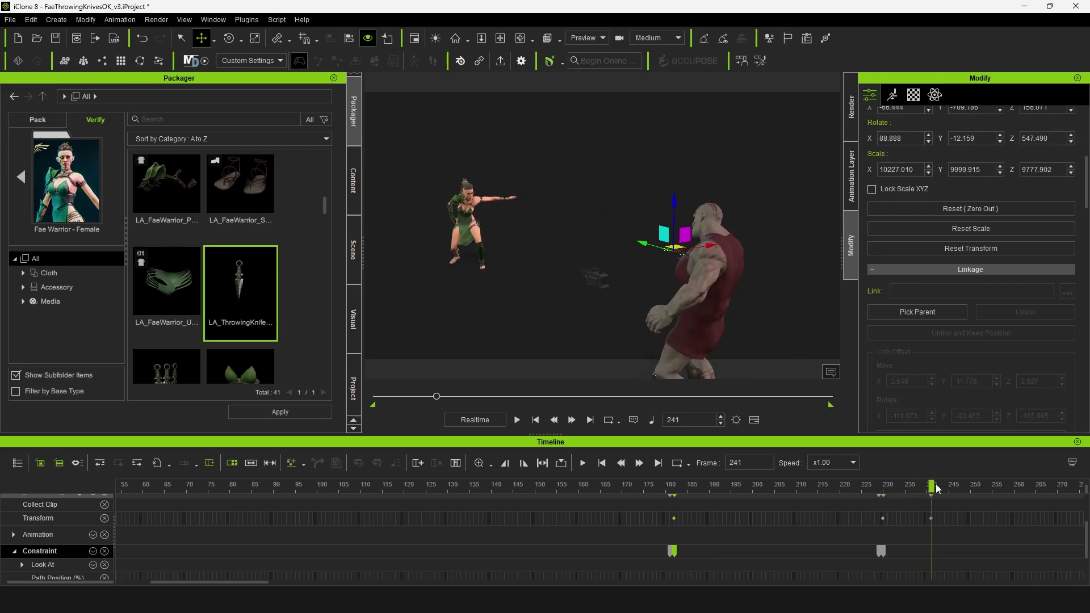
scroll(714, 324, up, 3)
right_drag(674, 316, 754, 348)
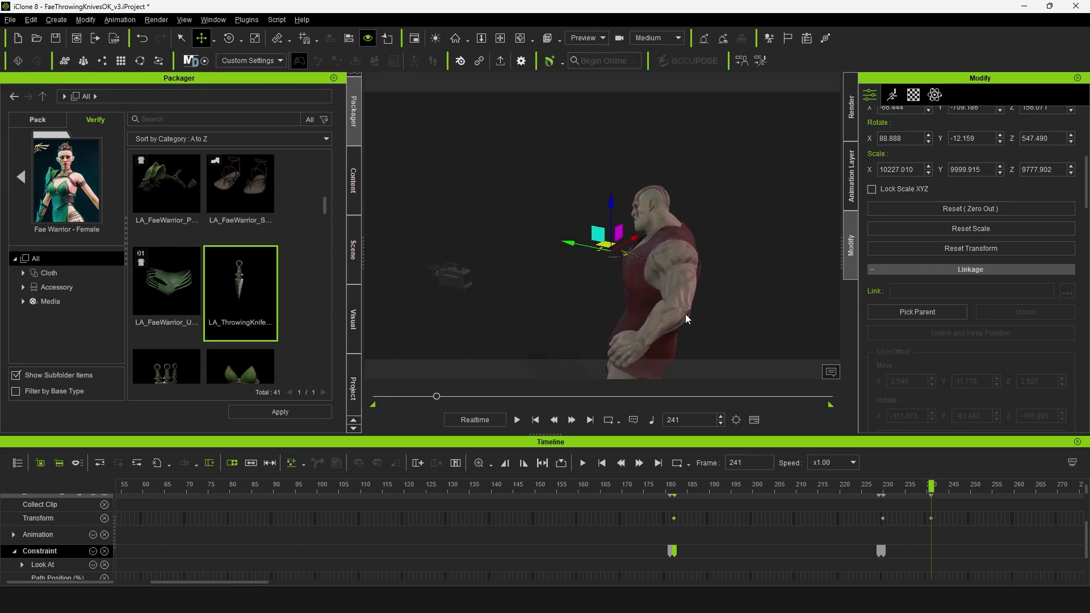
scroll(684, 316, up, 4)
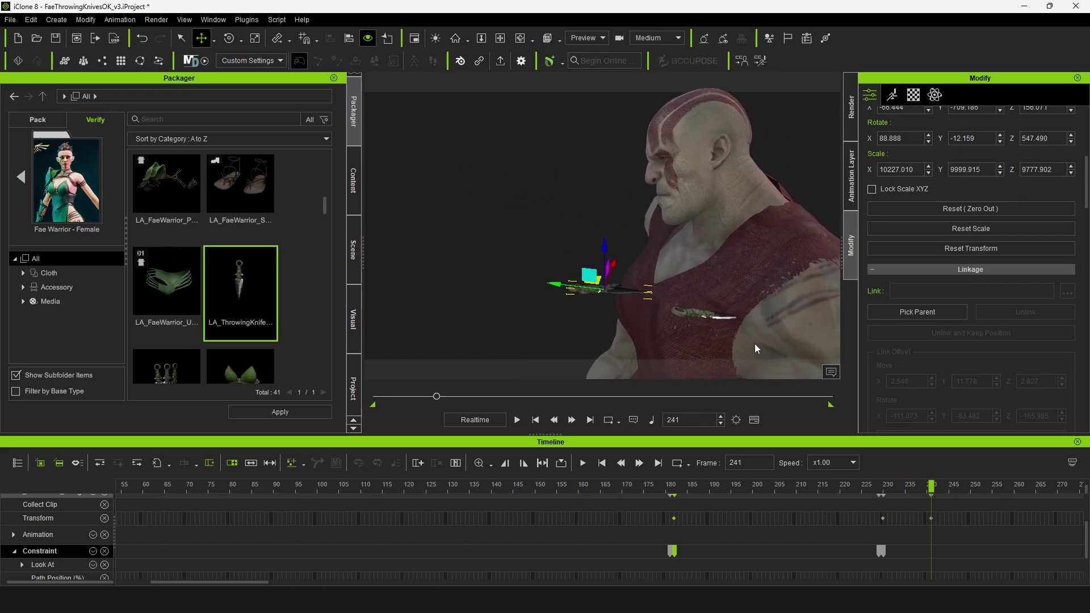
key(Right)
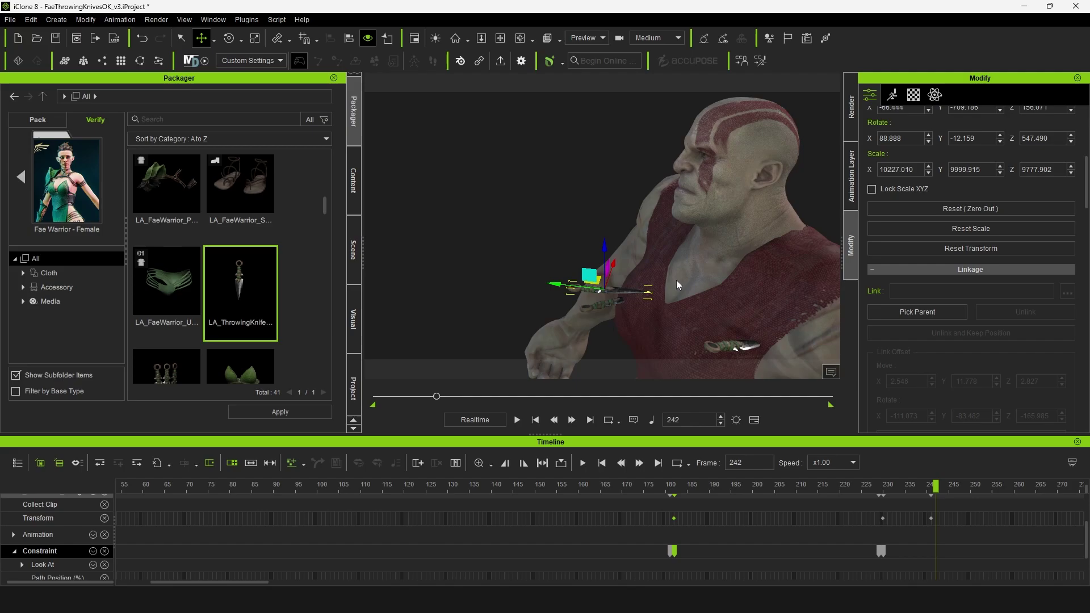
click(920, 311)
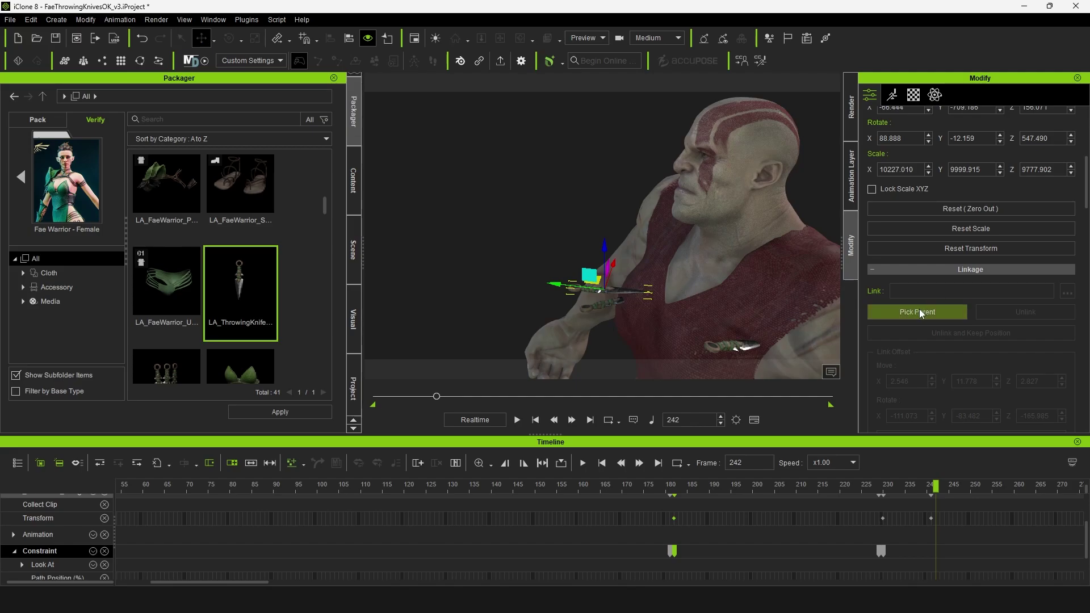
click(693, 320)
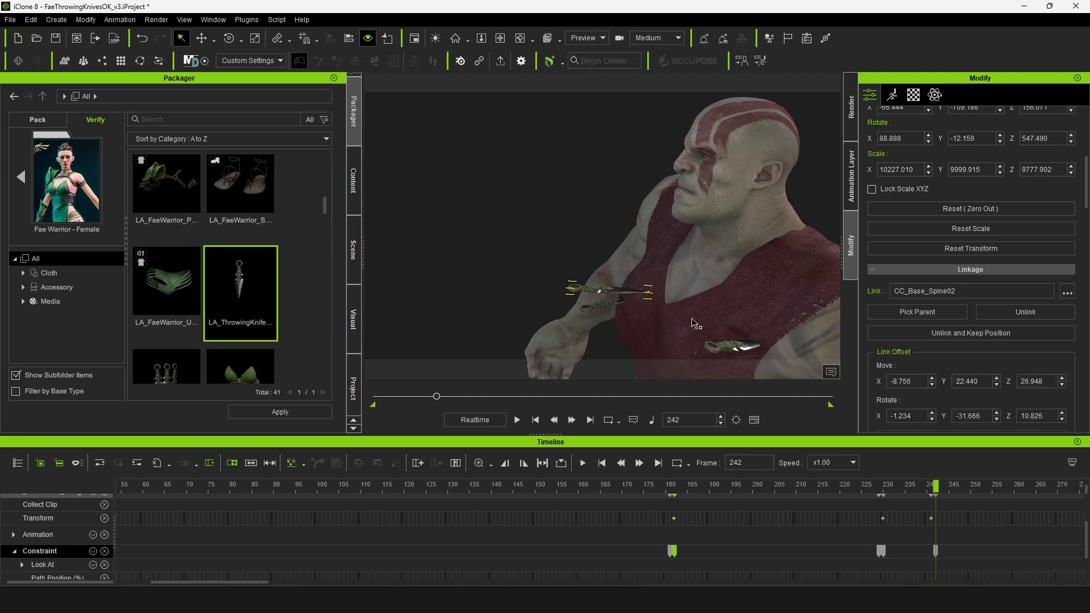
Step: Compare frames 241 and 242, and at frame 242 shift the linked knife onto the giant's chest, at link offset about 4.2, 24.5, 16.7
middle_drag(699, 325, 674, 317)
key(w)
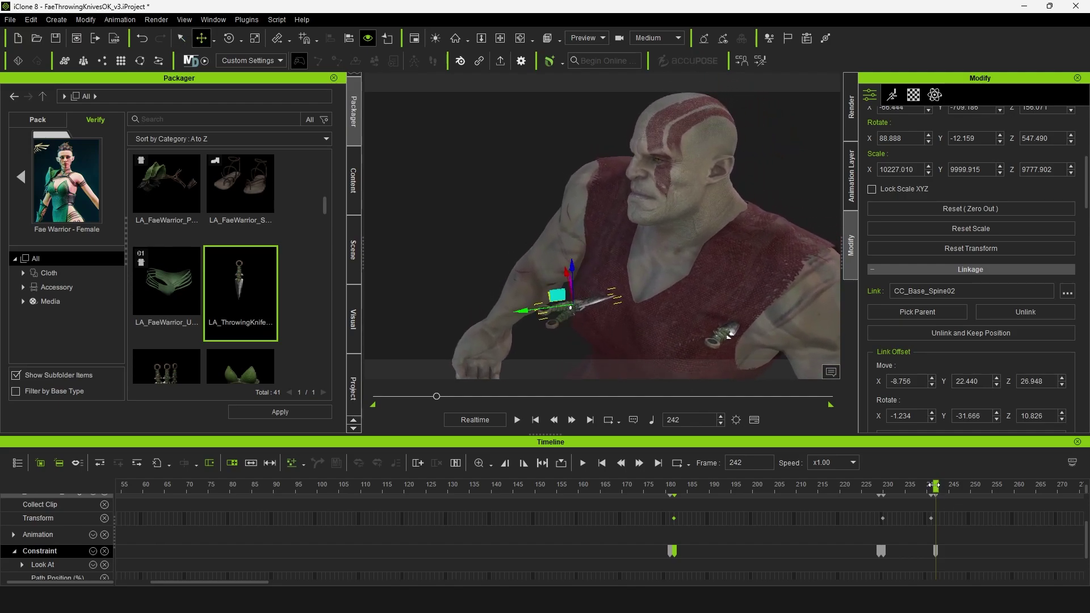
drag(935, 486, 931, 485)
middle_drag(624, 302, 605, 277)
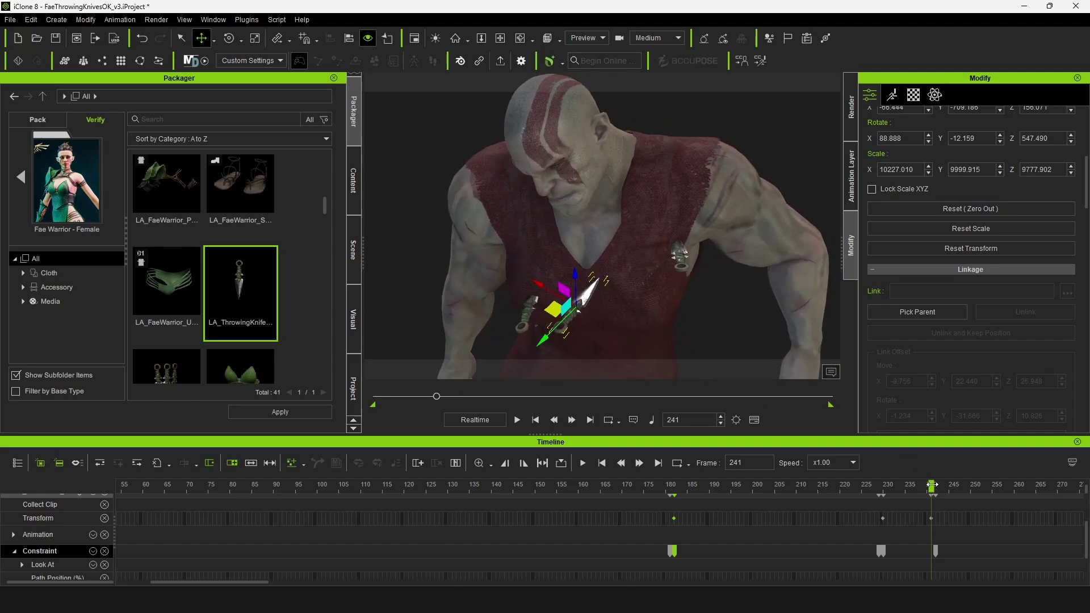
drag(933, 485, 937, 484)
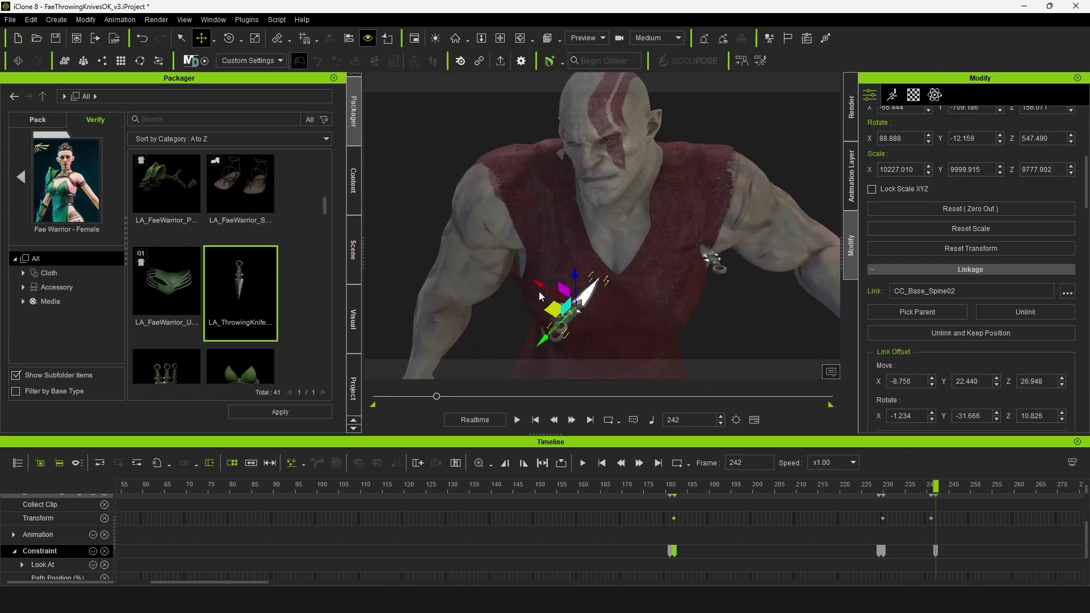
drag(542, 341, 619, 301)
key(e)
key(w)
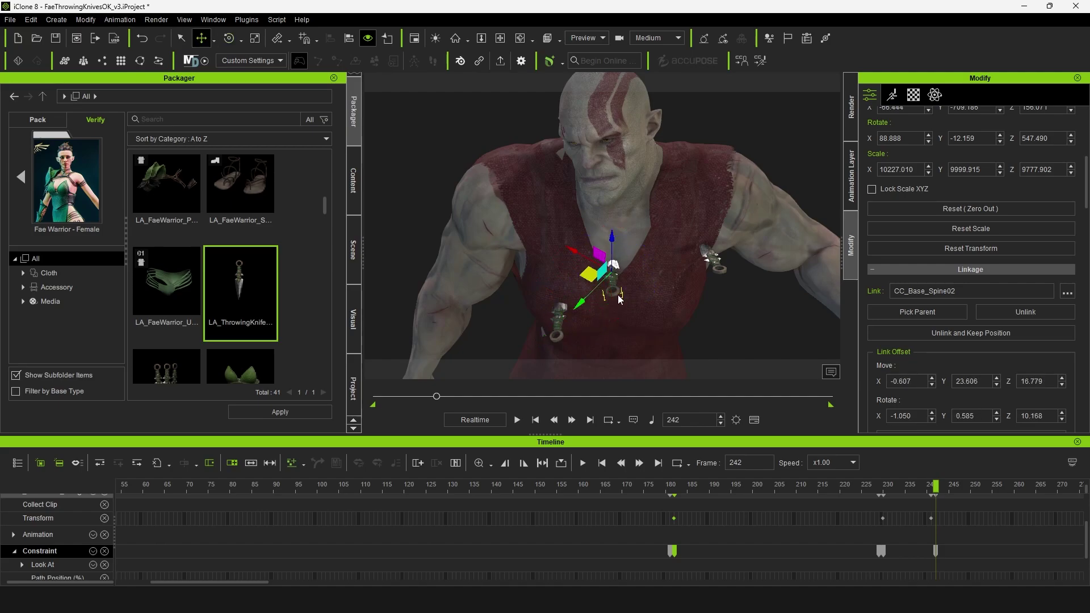
key(w)
drag(662, 264, 680, 267)
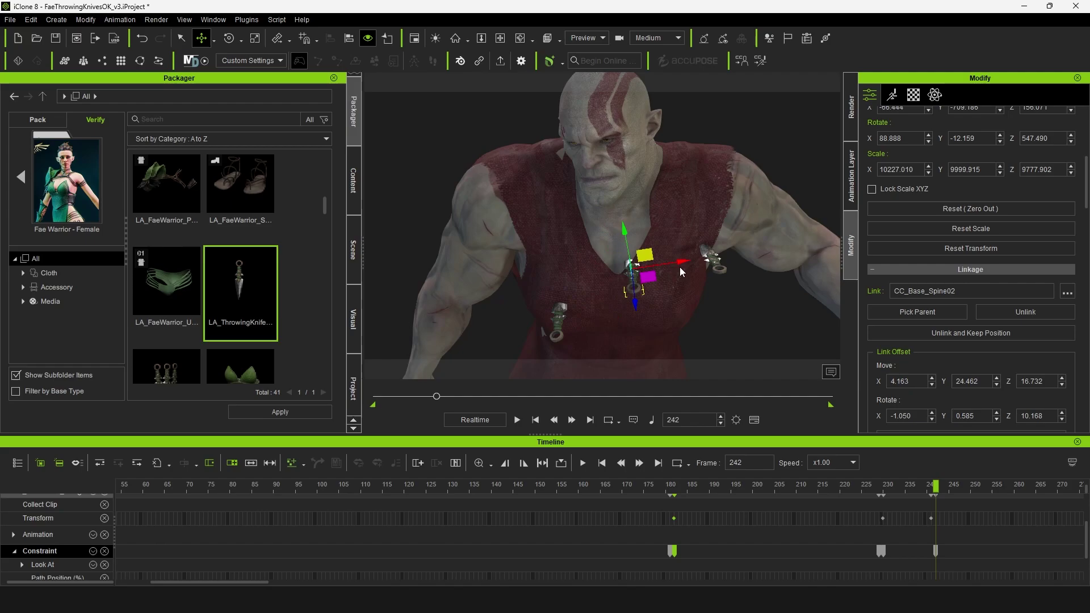
Step: Tilt the knife to a link offset X rotation of about -7.1 and fine-tune its offset position to about 5.9, 23.6, 16.8
drag(625, 230, 635, 241)
key(e)
drag(639, 277, 636, 280)
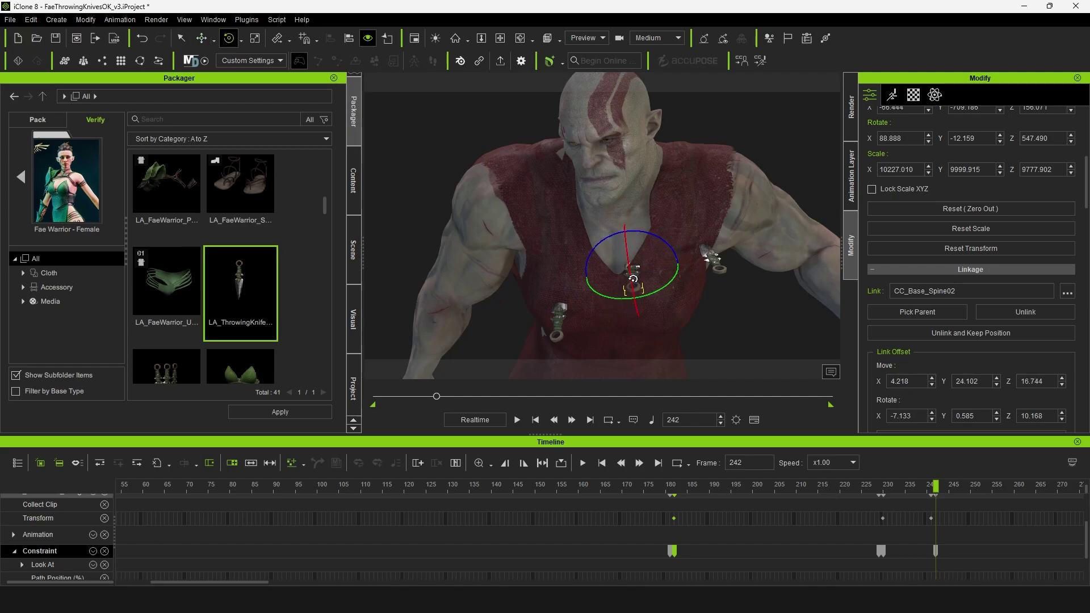
key(w)
drag(627, 232, 625, 228)
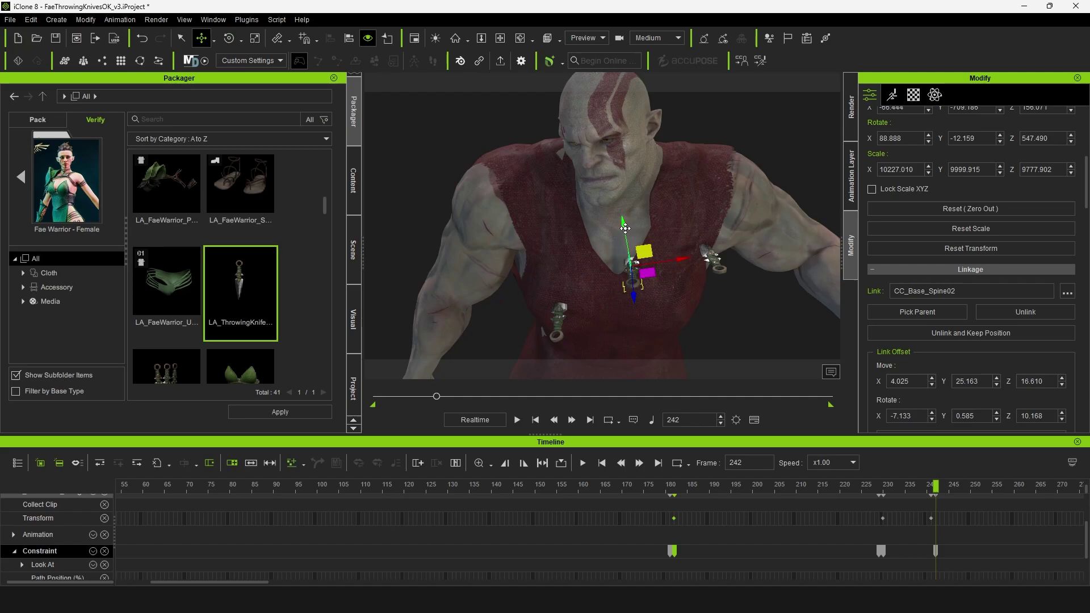
click(933, 487)
click(936, 487)
drag(682, 260, 688, 260)
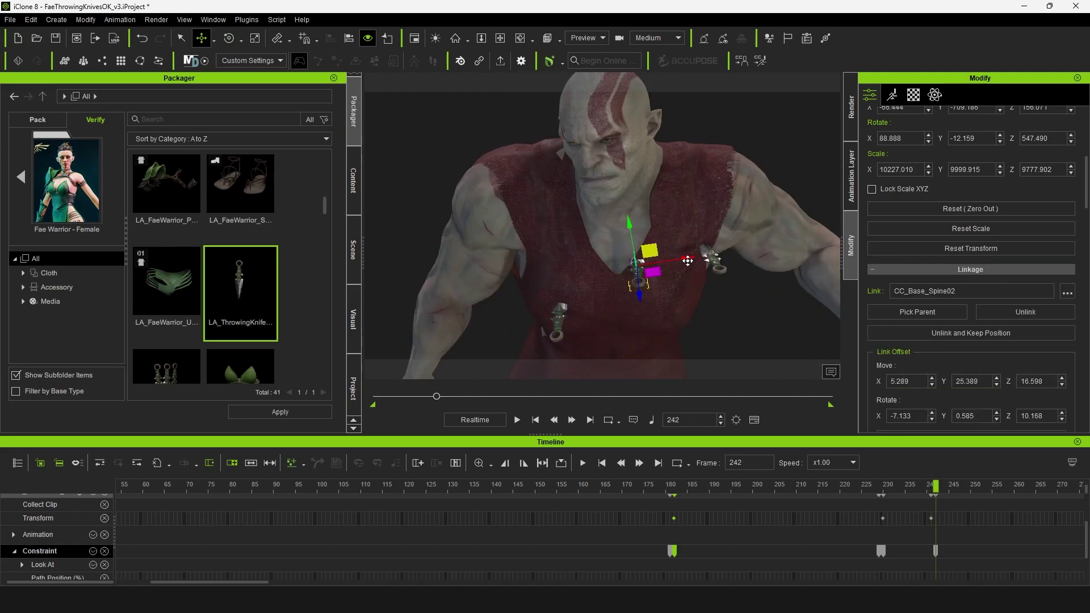
drag(627, 236, 629, 243)
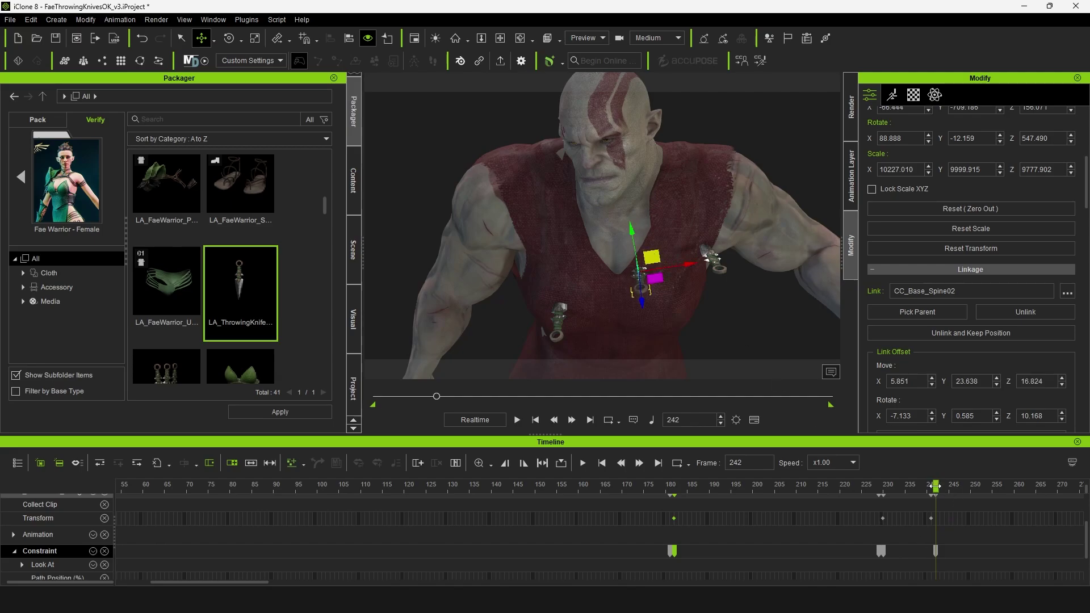
Step: Deselect the knife and play the throw from frame 228 with both characters framed
drag(936, 486, 874, 485)
key(Home)
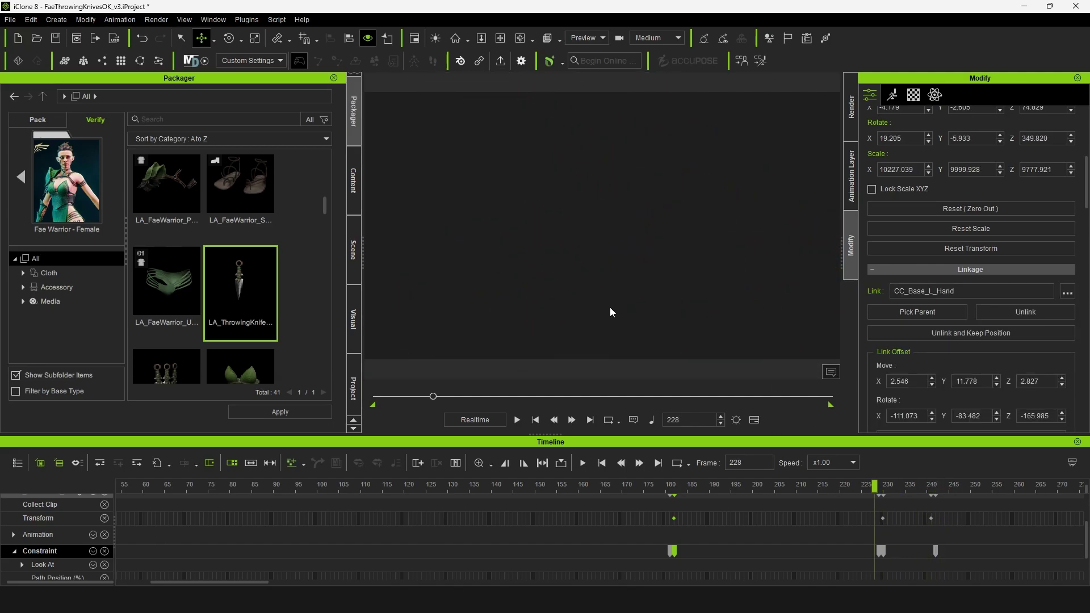
scroll(610, 308, down, 6)
alt+drag(628, 311, 743, 302)
middle_drag(743, 303, 630, 259)
click(669, 229)
key(space)
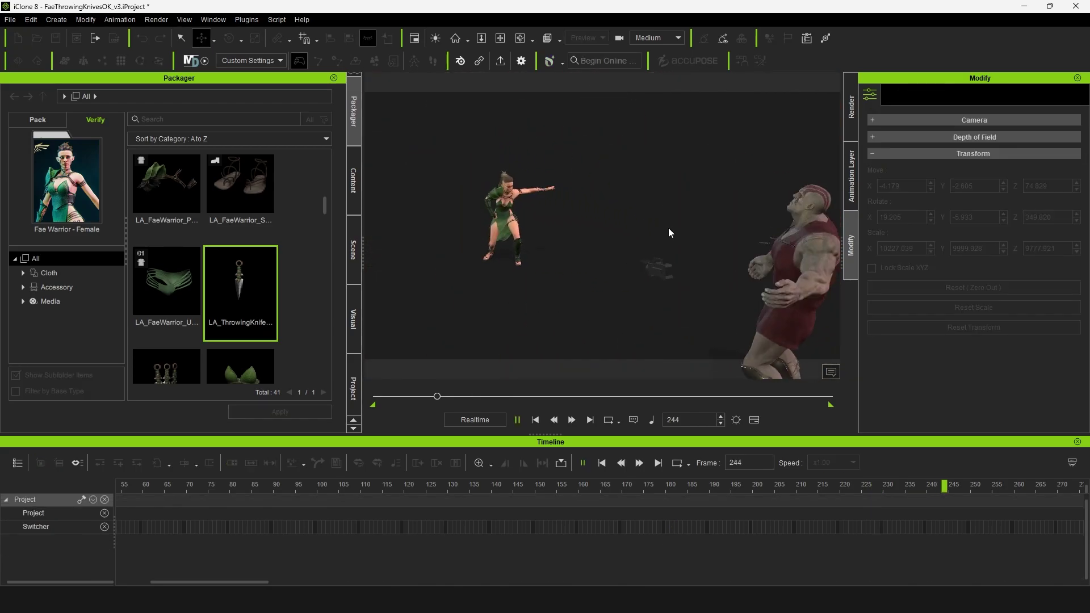
key(space)
Step: Show a longer frame range in the timeline and replay the throw from an earlier frame through the impact
scroll(435, 516, down, 5)
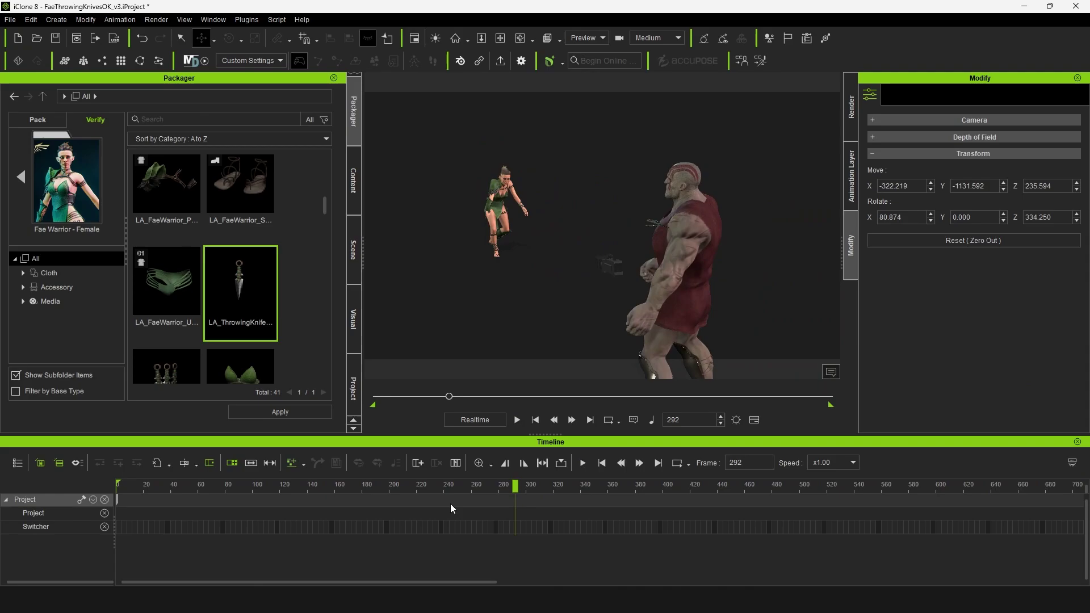
scroll(451, 504, down, 2)
drag(364, 492, 263, 515)
key(space)
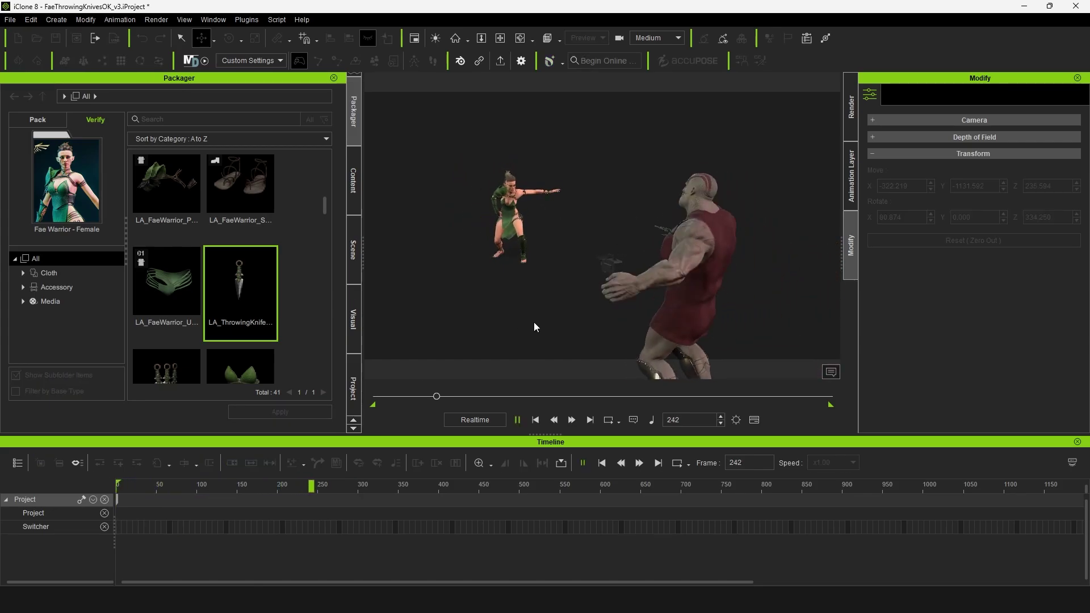
key(space)
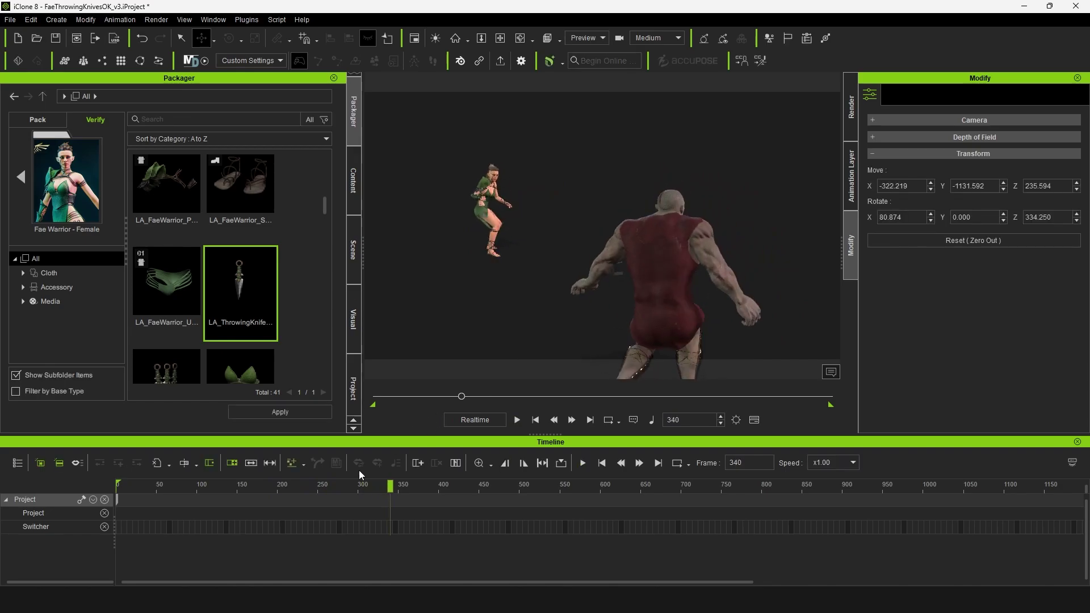
Step: Select the knife stuck in the giant's chest and display its transform and link keys around frame 242 in the timeline
click(308, 485)
mouse_move(309, 485)
mouse_down()
mouse_move(319, 490)
mouse_move(286, 485)
mouse_move(320, 485)
mouse_up()
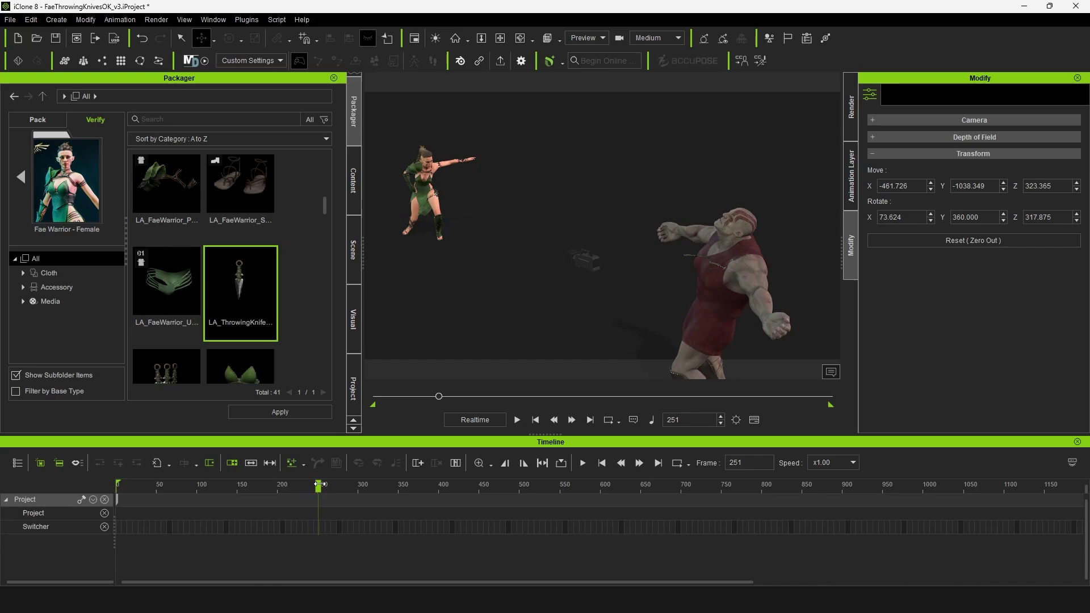
click(701, 257)
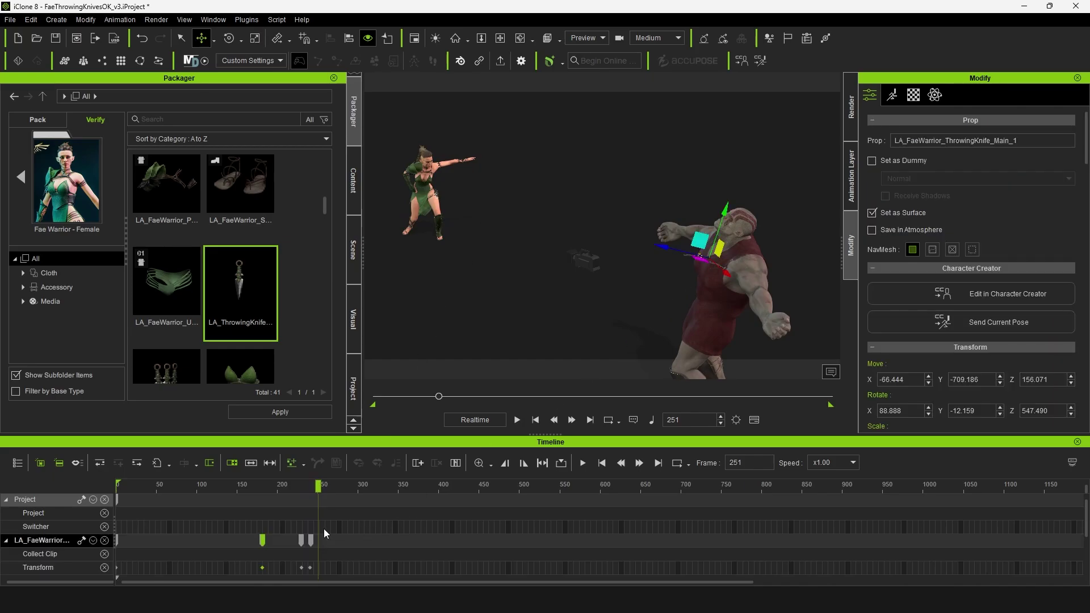
scroll(306, 545, down, 5)
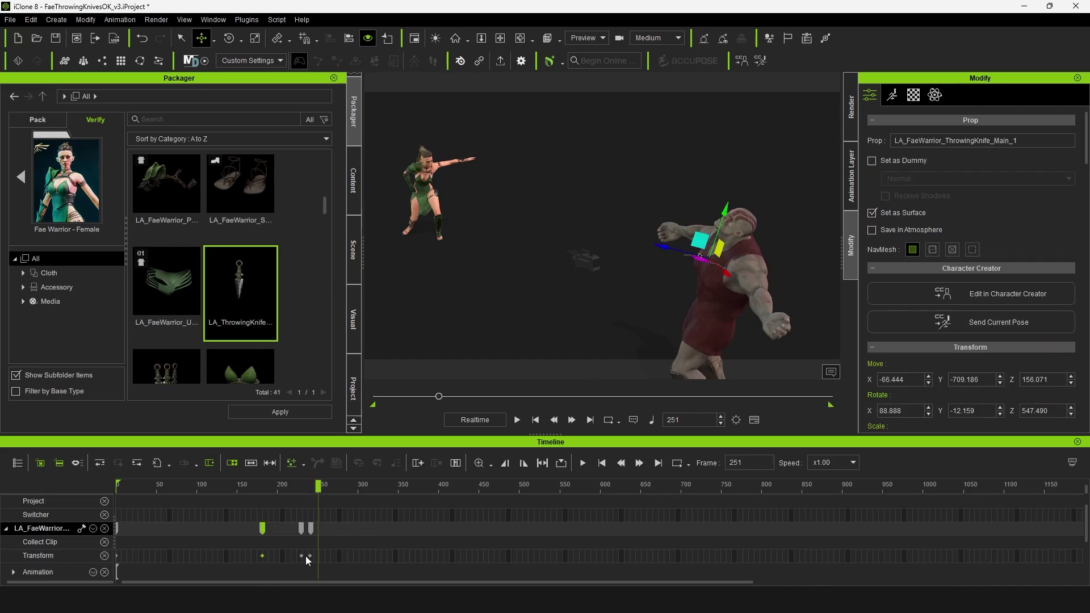
ctrl+scroll(323, 545, up, 6)
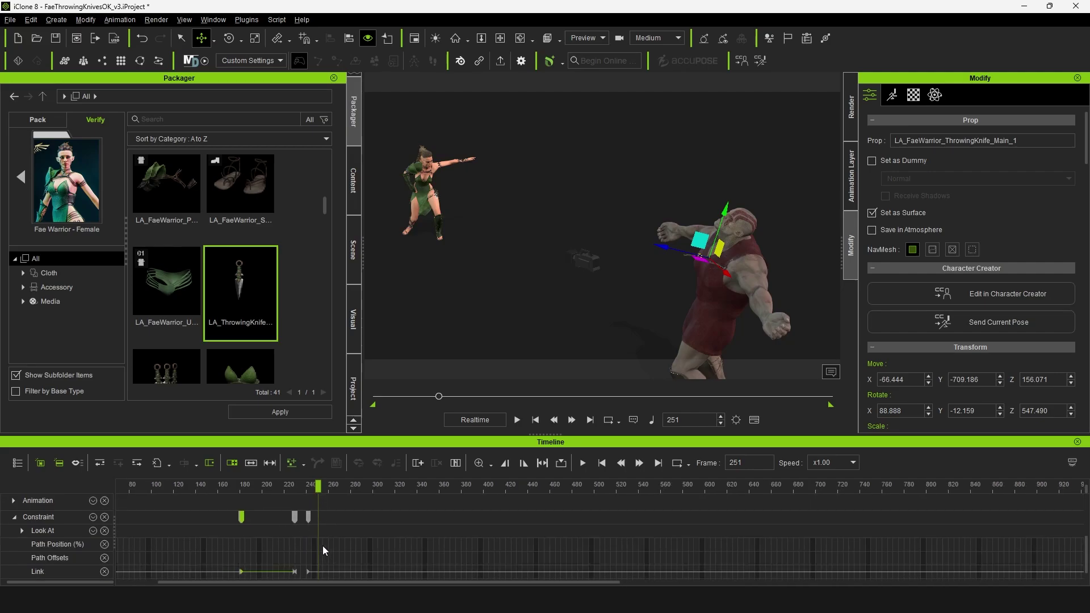
drag(297, 486, 292, 486)
scroll(303, 512, up, 2)
scroll(301, 517, up, 2)
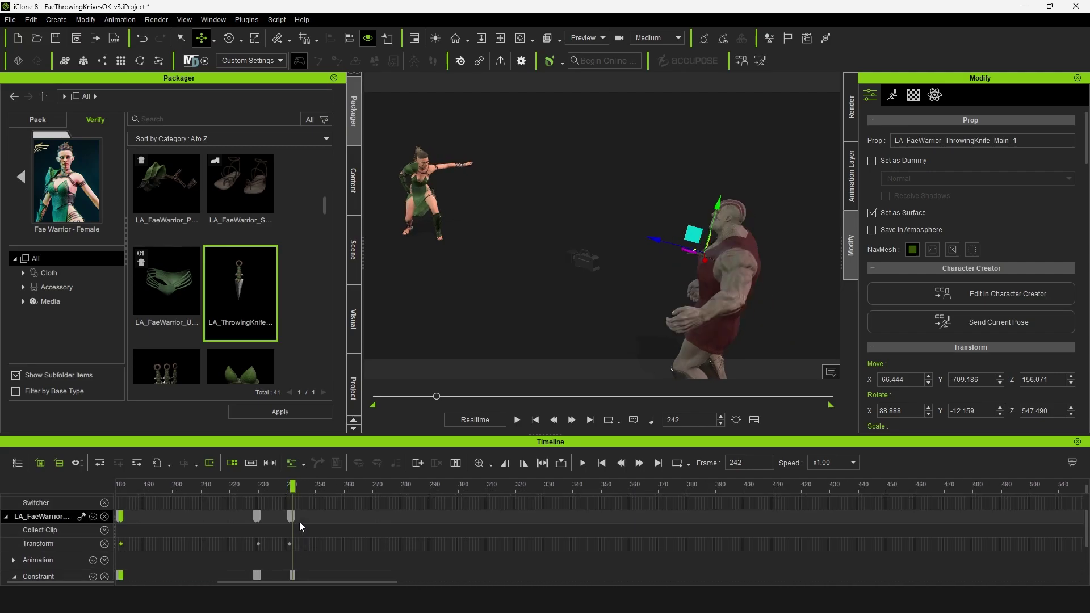
ctrl+scroll(291, 523, up, 5)
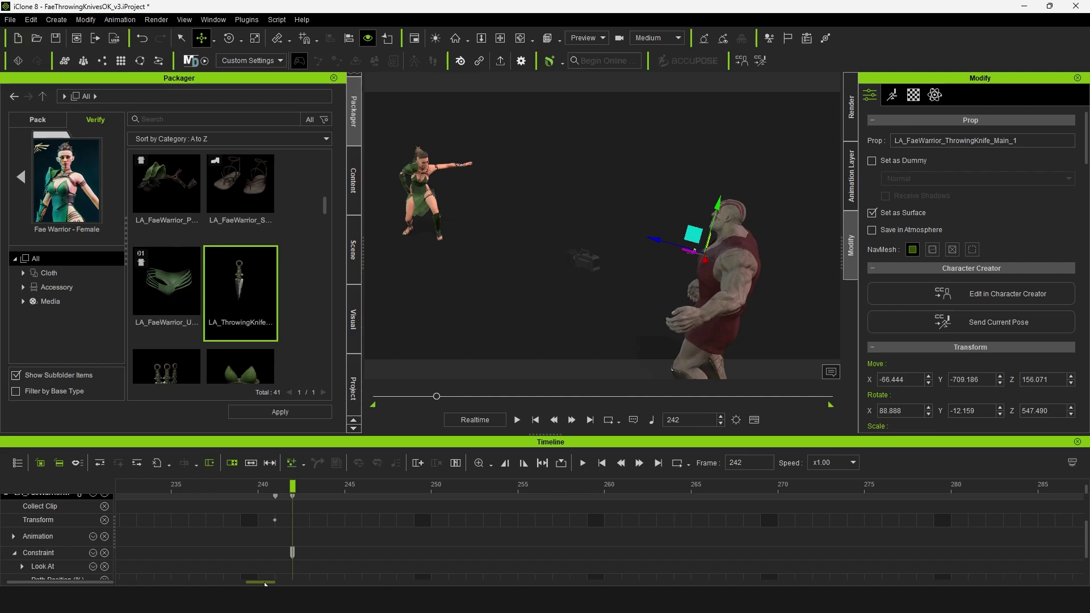
ctrl+scroll(307, 548, down, 3)
drag(448, 517, 379, 523)
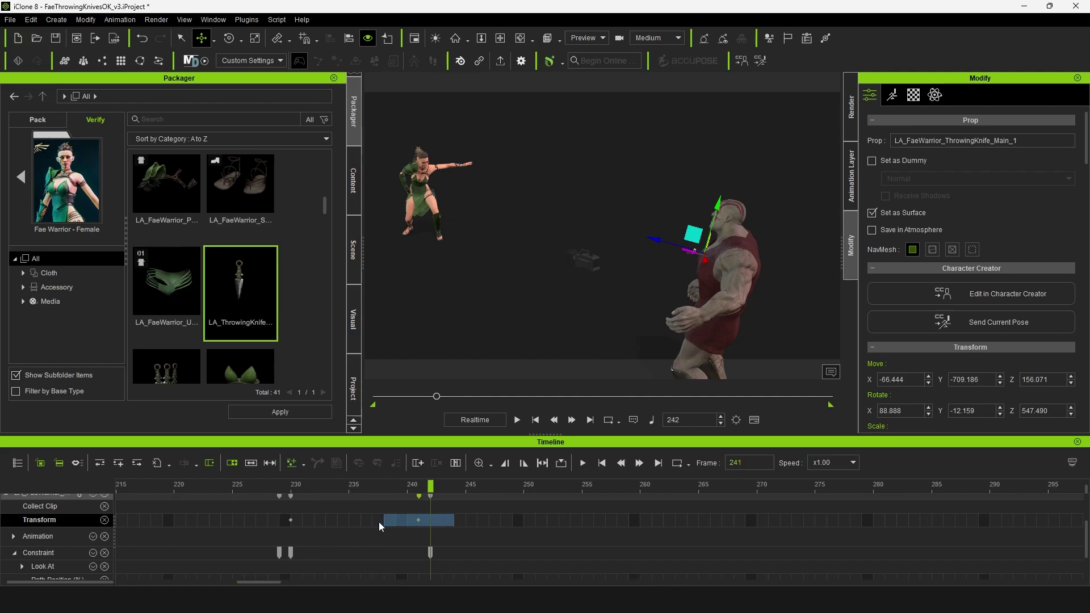
click(281, 523)
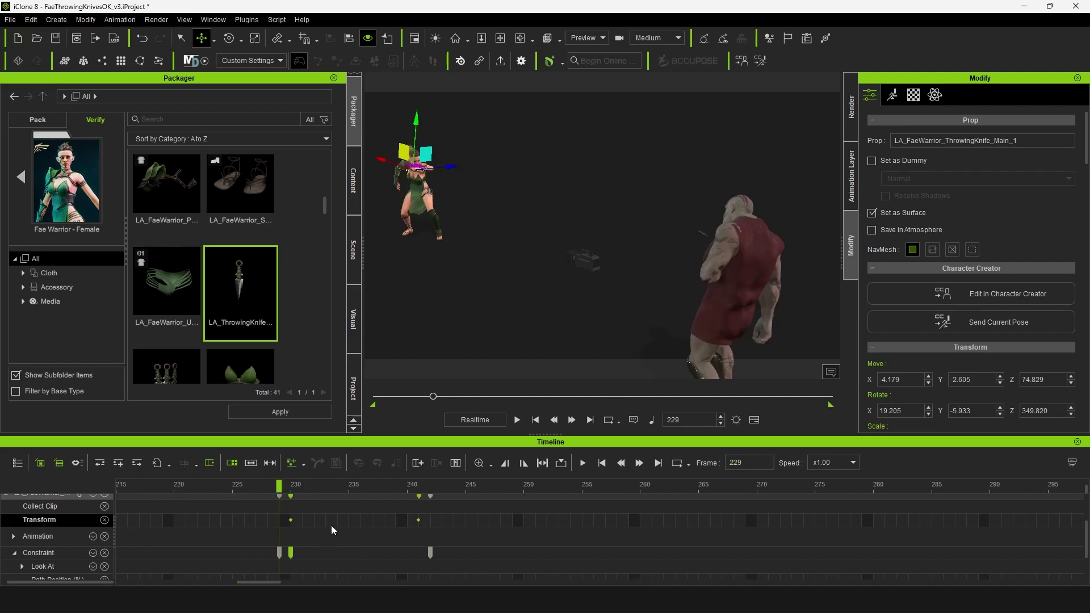
right_click(291, 520)
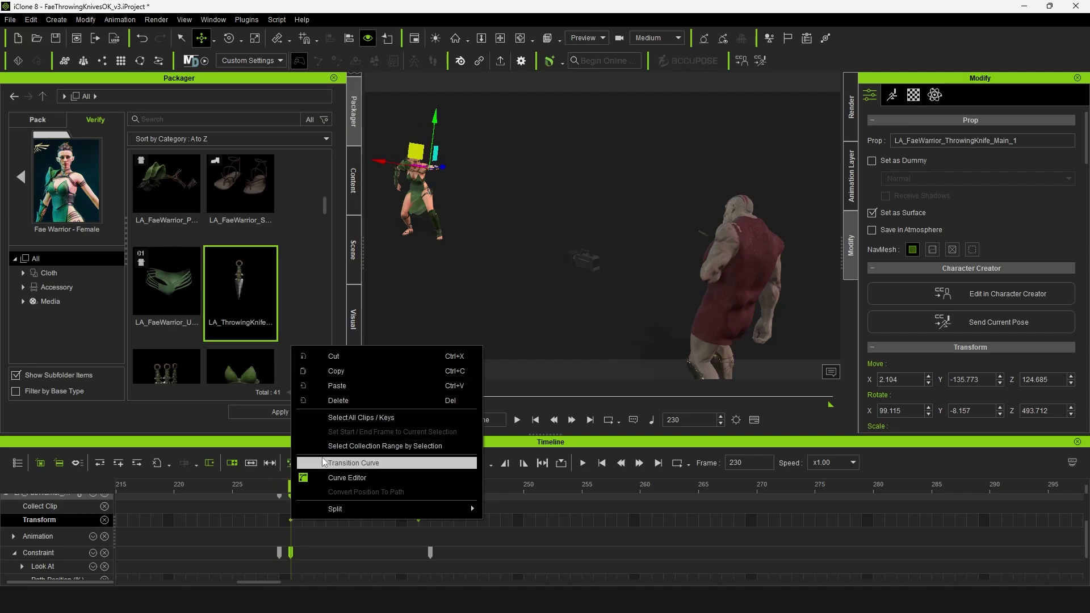
click(536, 522)
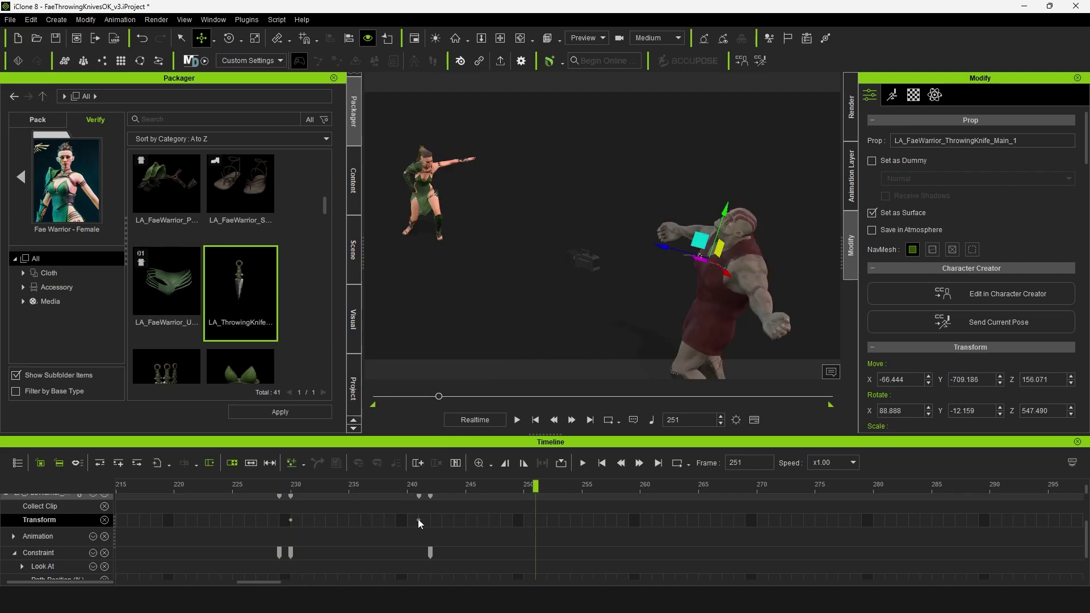
Step: Apply the Linear transition curve to the knife's transform key at frame 241 and close the presets
click(418, 519)
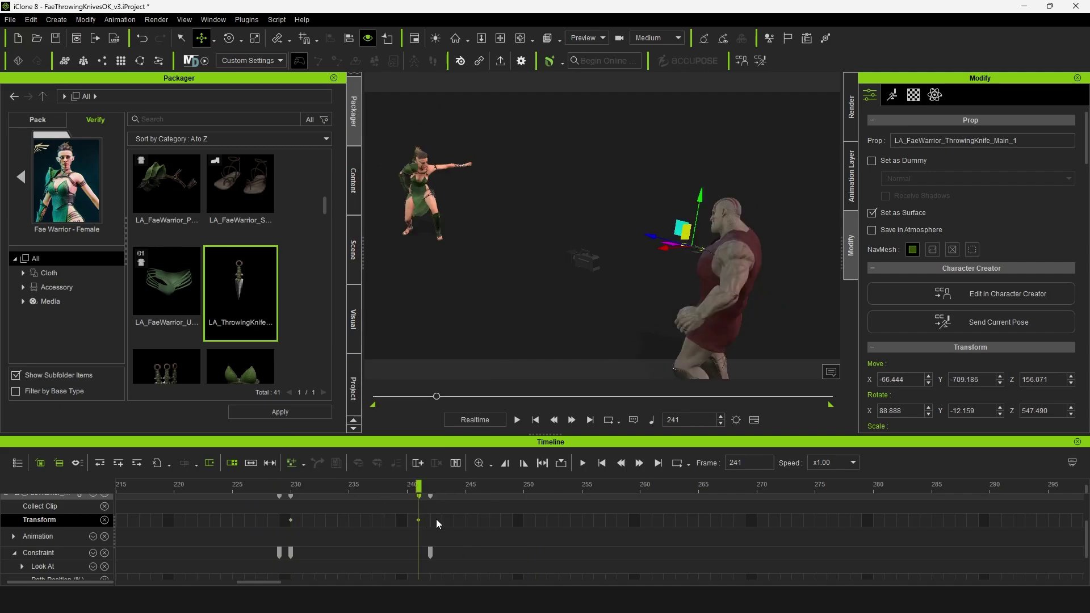
right_click(418, 520)
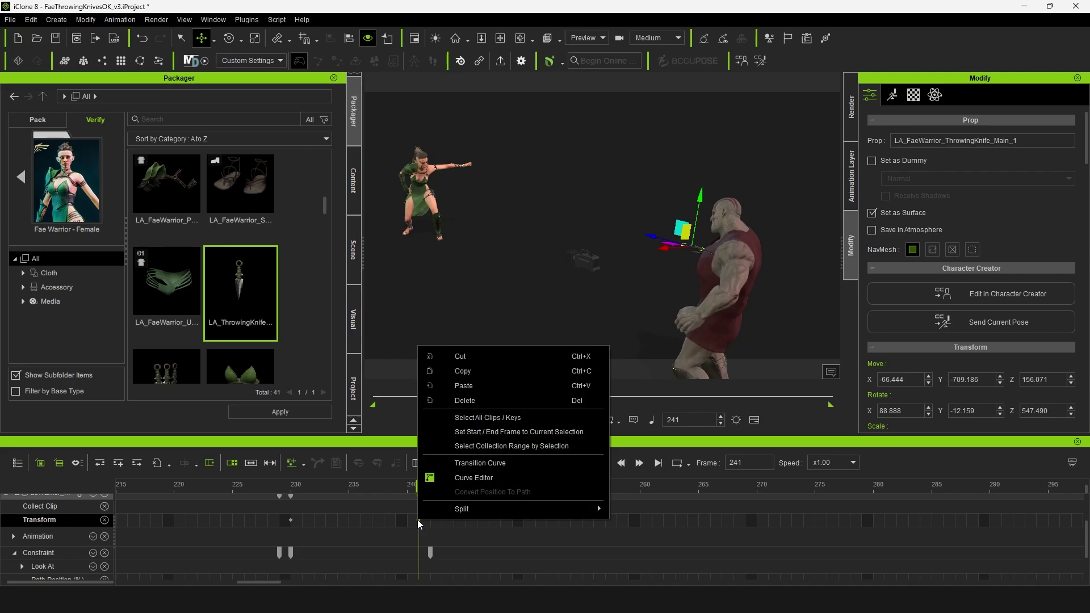
click(485, 463)
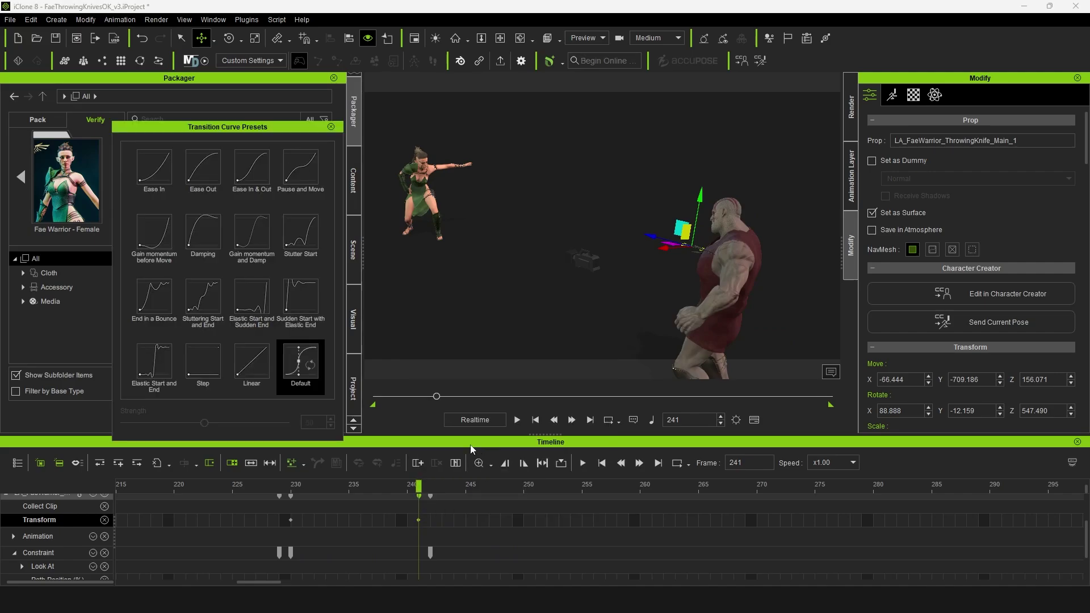
click(256, 361)
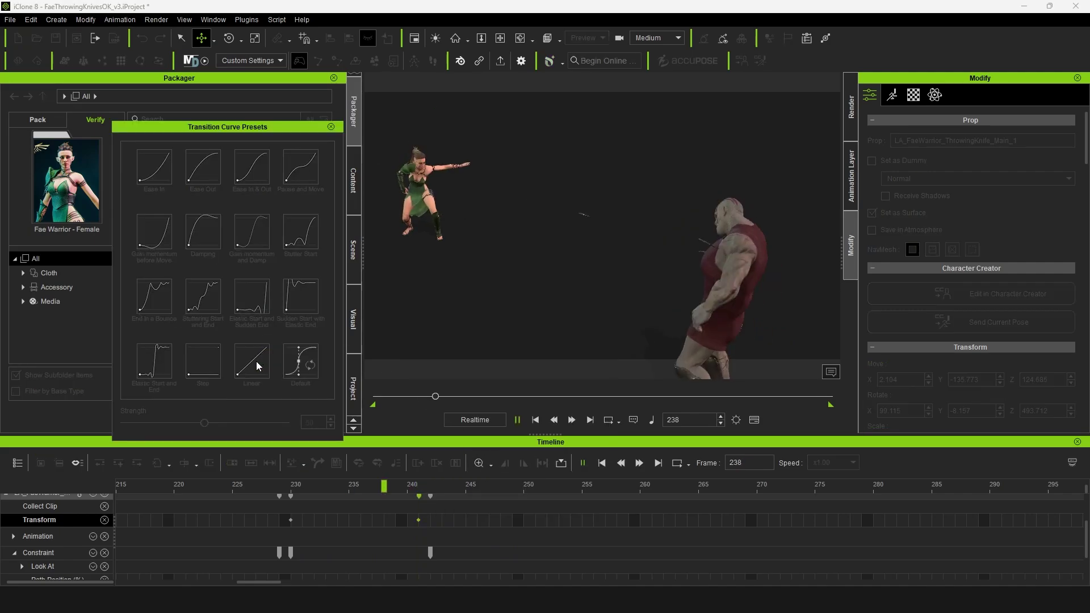
click(331, 127)
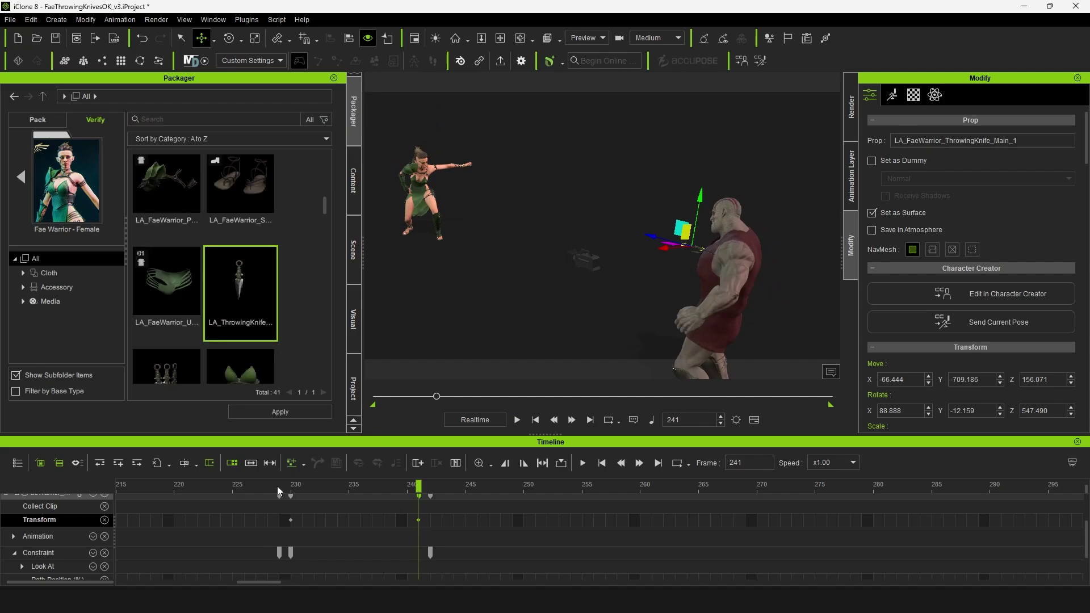
Step: Replay the throw from just before the knife's release, and play the whole project from its first frame
drag(277, 486, 240, 492)
key(space)
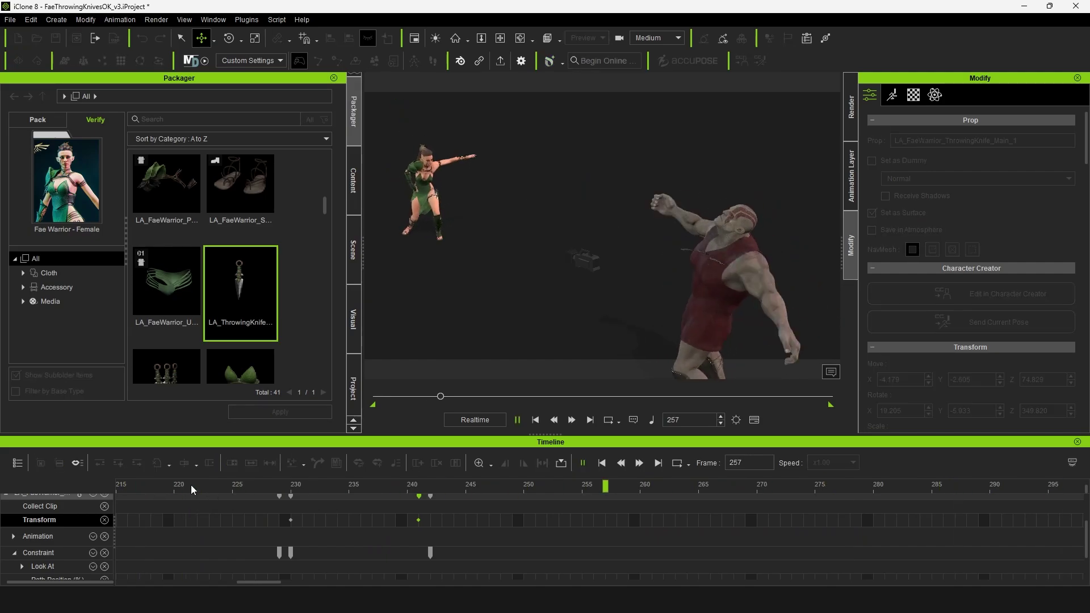
key(space)
ctrl+scroll(298, 517, down, 5)
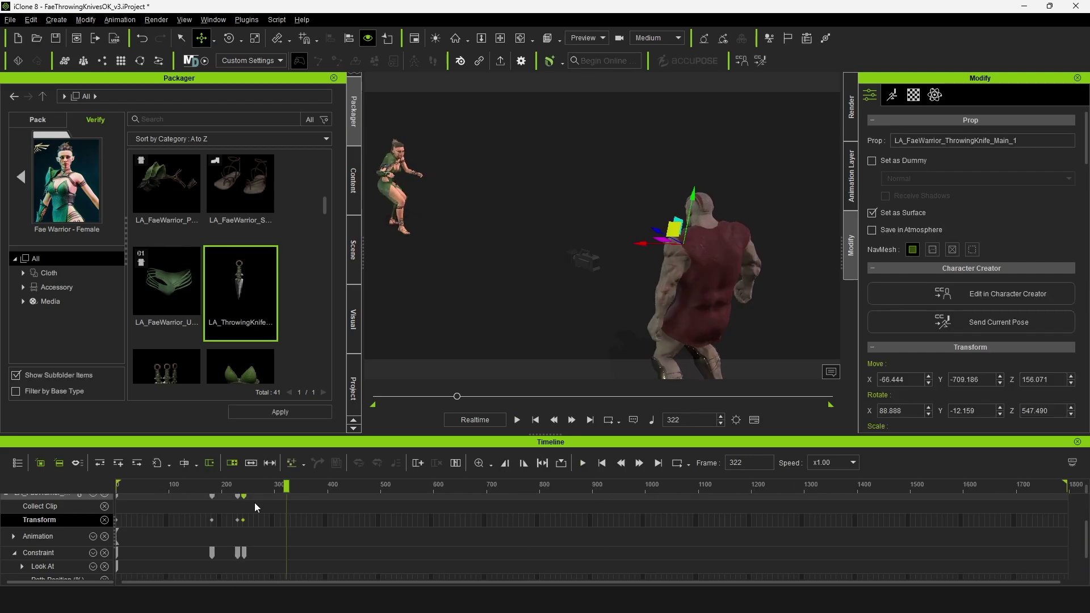
key(Home)
key(space)
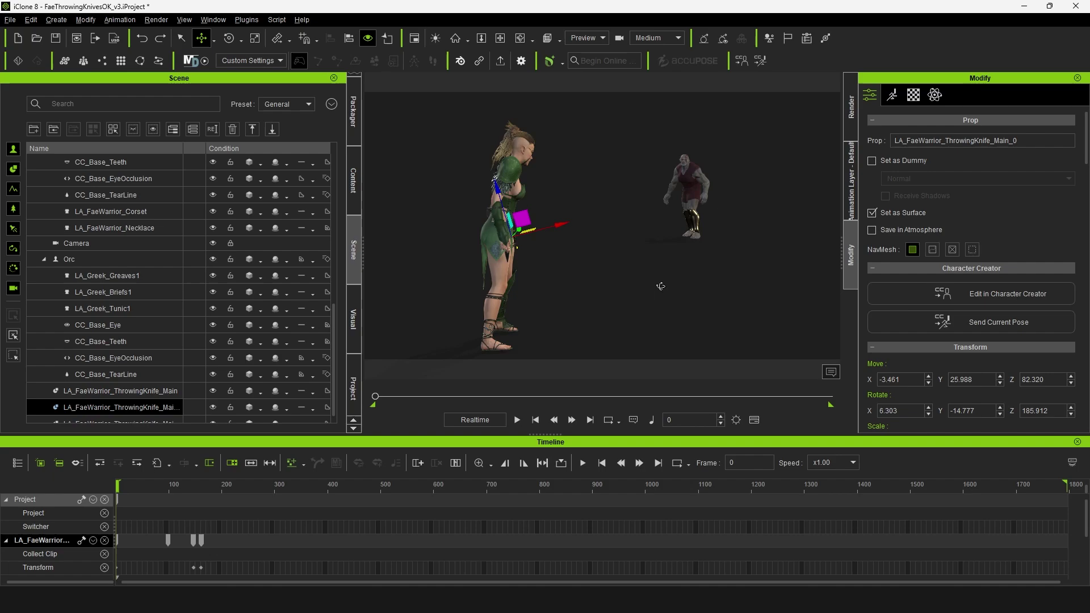
Step: Select the LA_FaeWarrior_ThrowingKnife_Main prop at the warrior's hip and flatten all its motion with constraint
right_drag(575, 316, 801, 284)
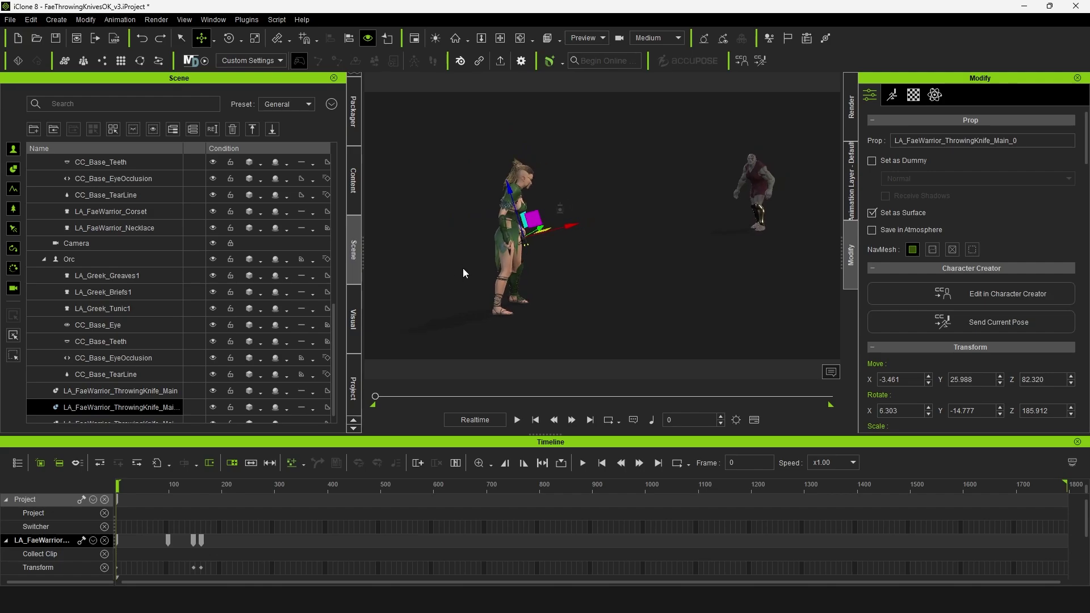
scroll(520, 265, up, 2)
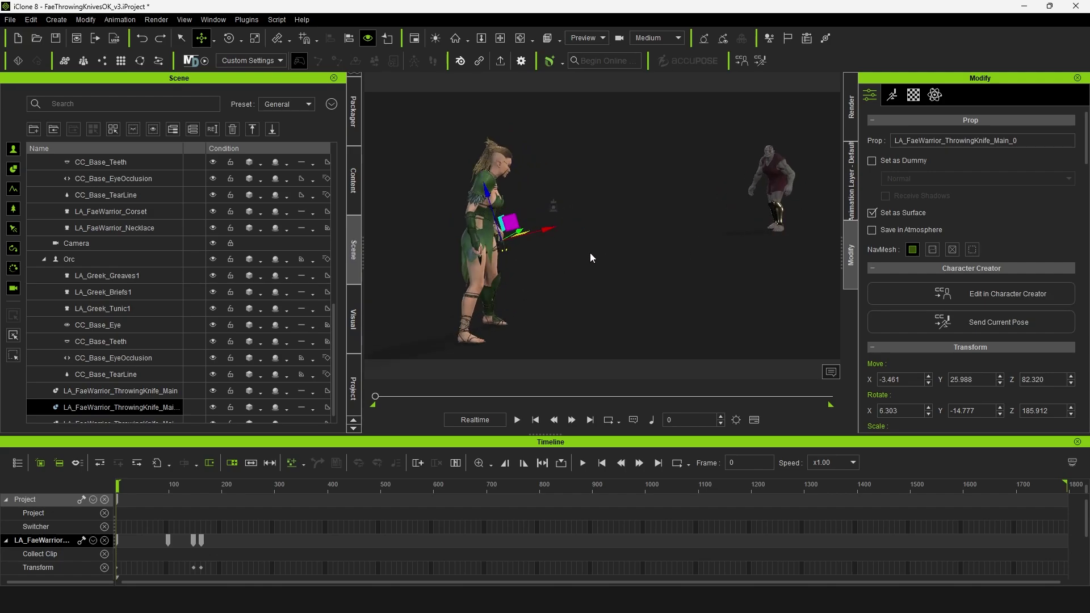
scroll(508, 251, up, 2)
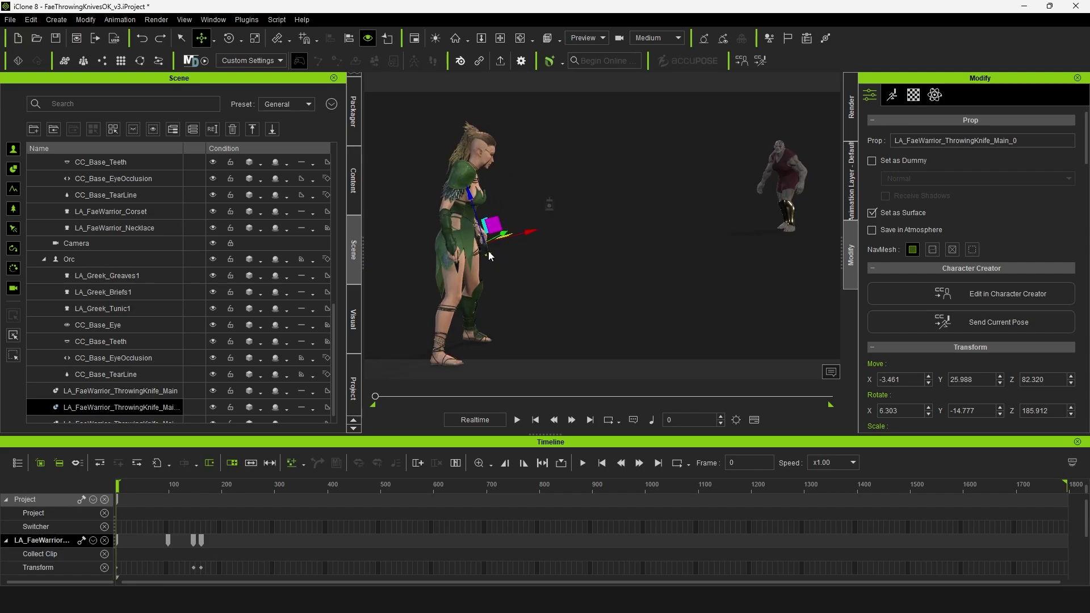
click(460, 261)
click(457, 268)
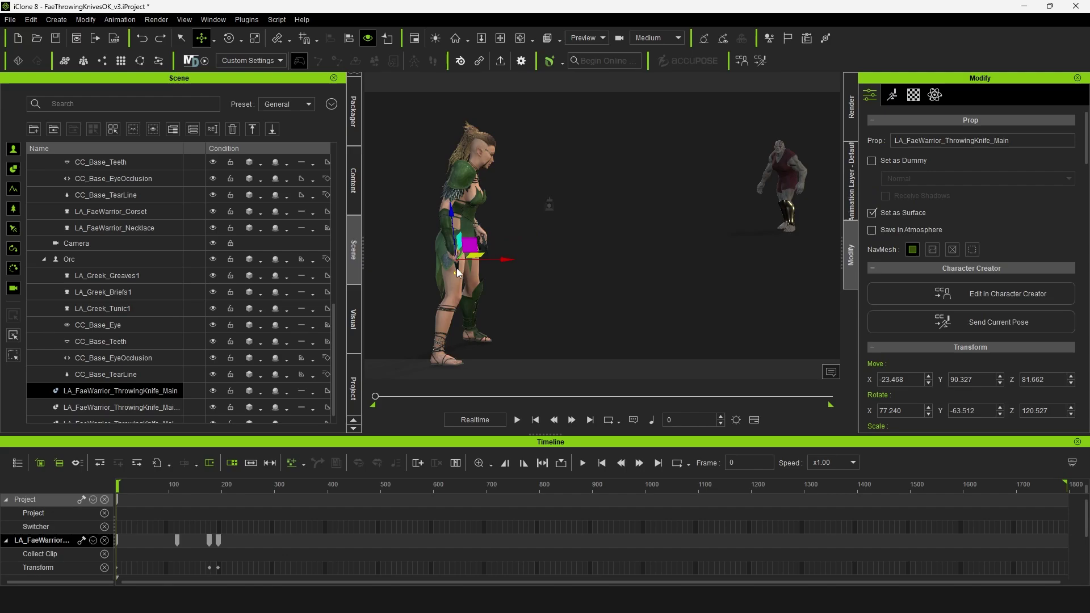
click(116, 19)
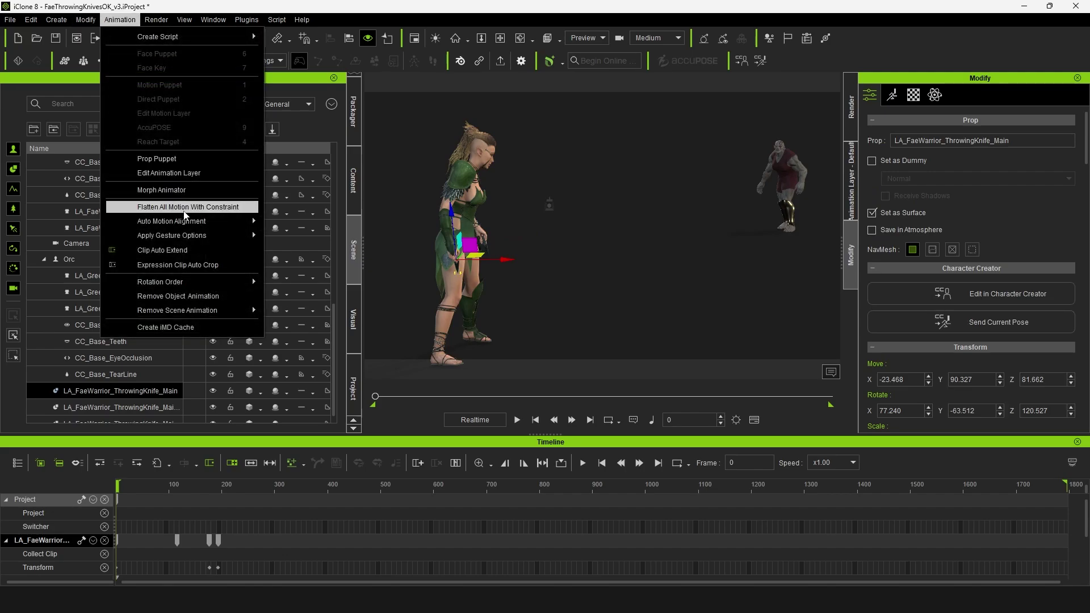
click(185, 210)
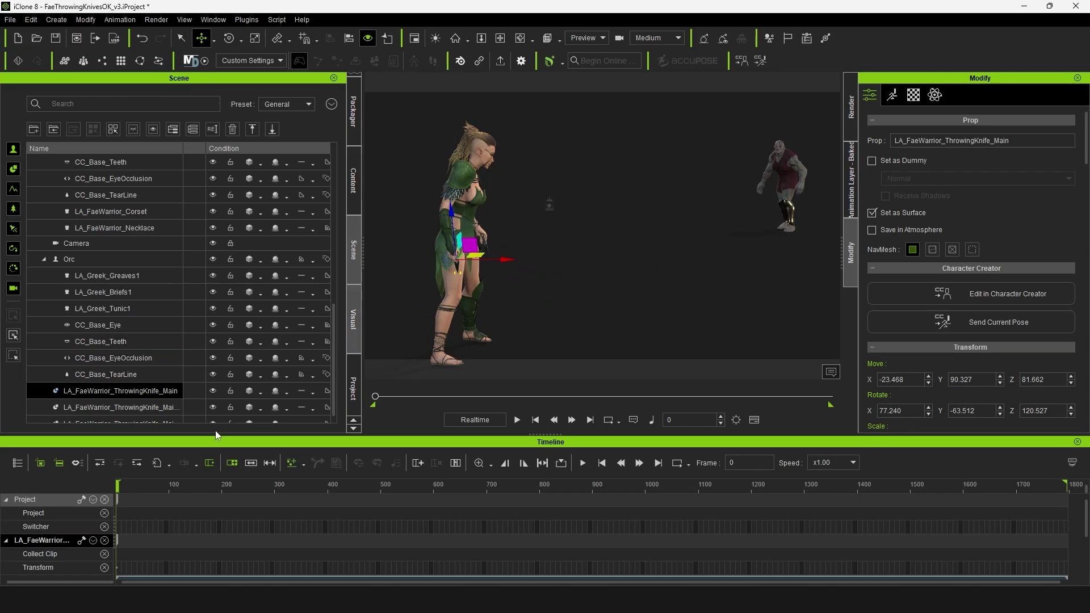
mouse_move(128, 485)
mouse_down()
mouse_move(220, 480)
mouse_move(118, 483)
mouse_up()
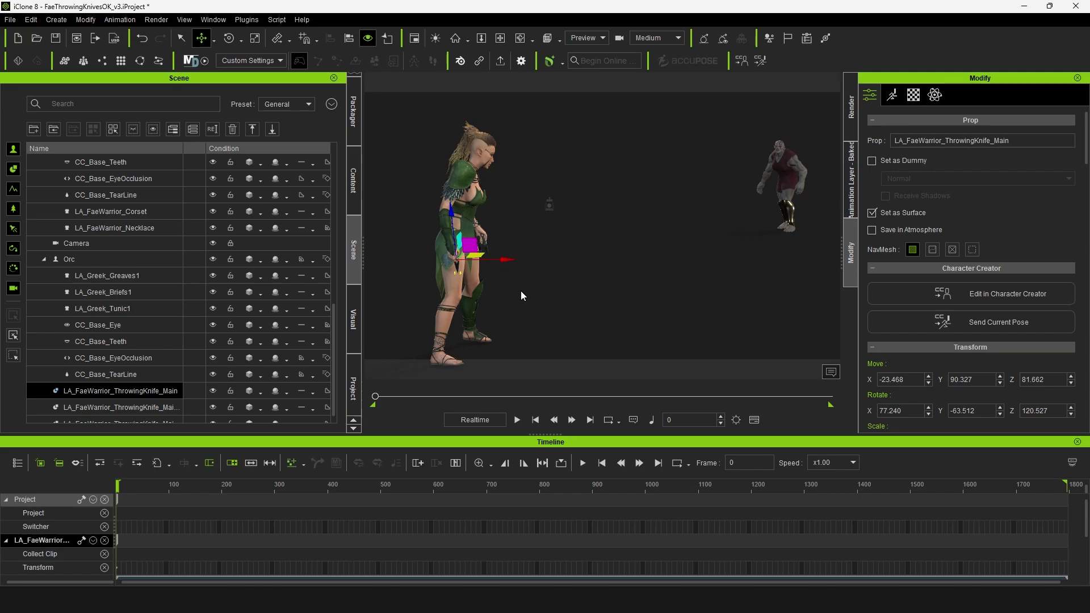
scroll(474, 308, down, 1)
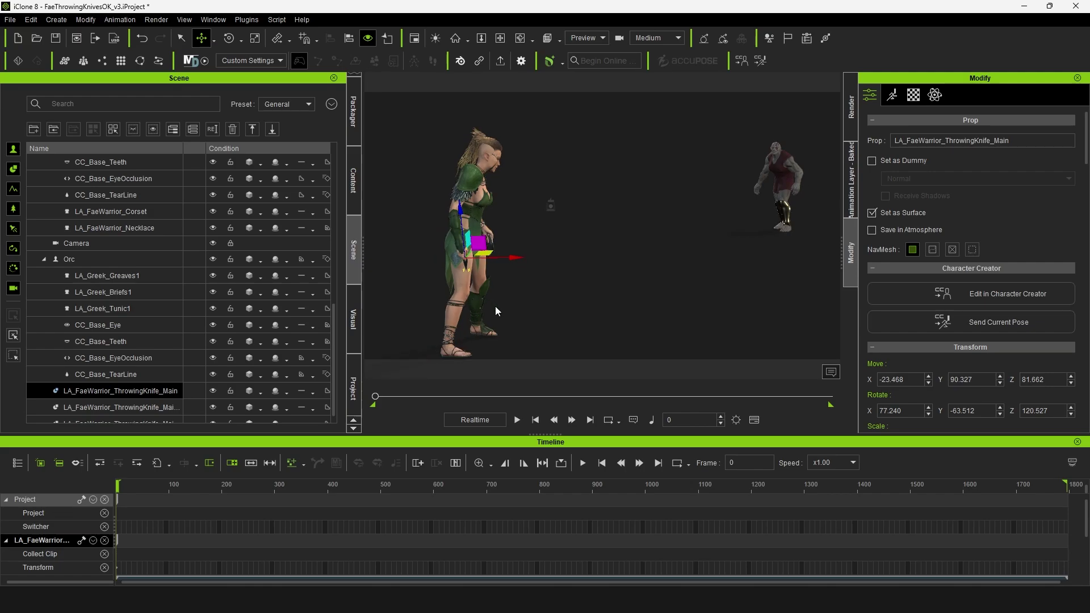
right_drag(516, 298, 482, 245)
scroll(572, 270, down, 1)
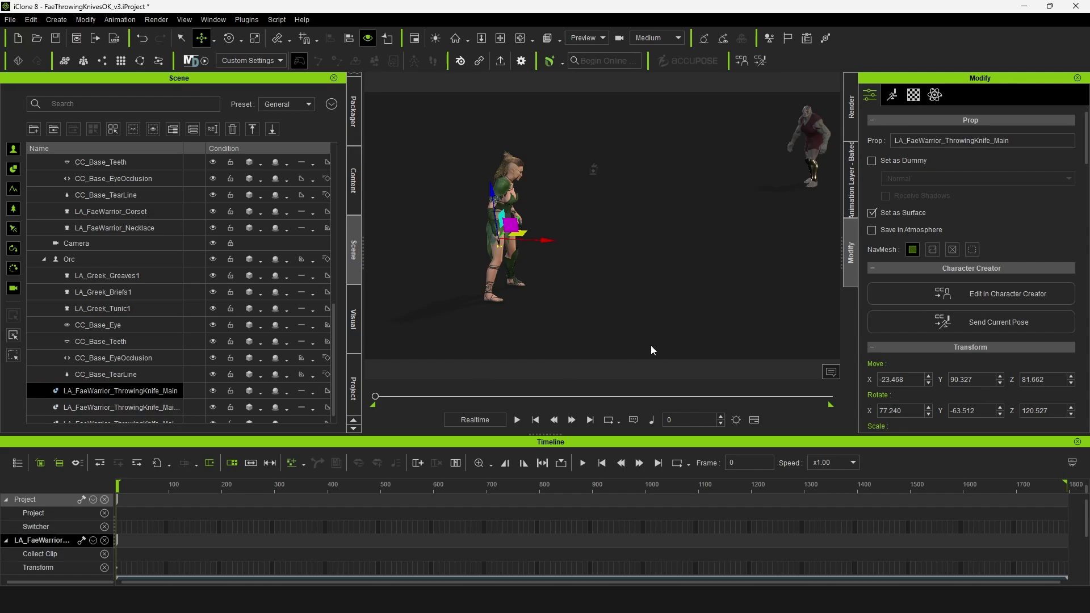
right_drag(594, 259, 506, 207)
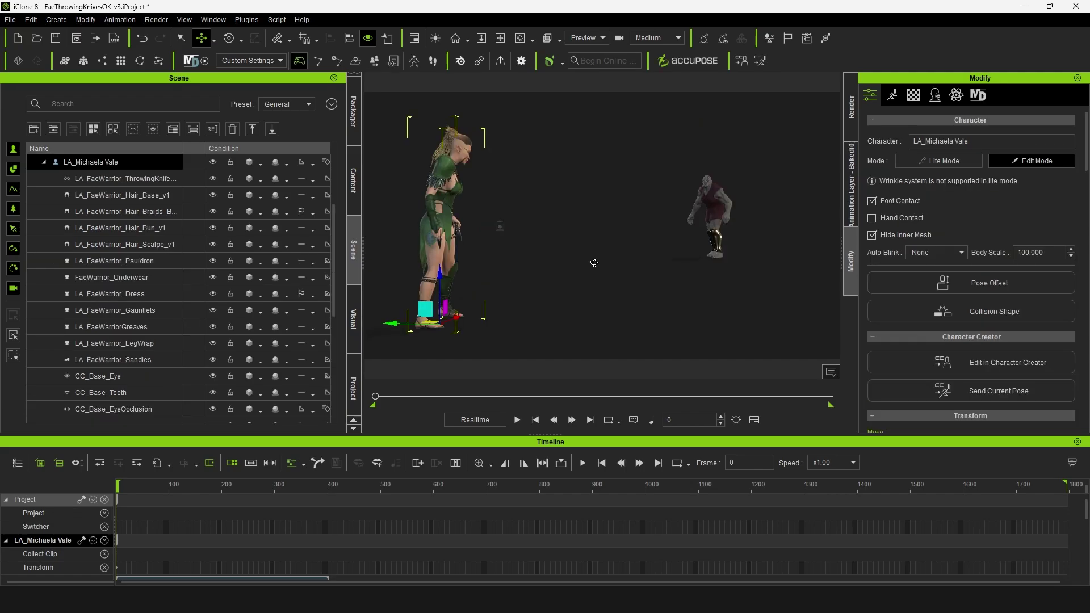
right_drag(595, 263, 569, 272)
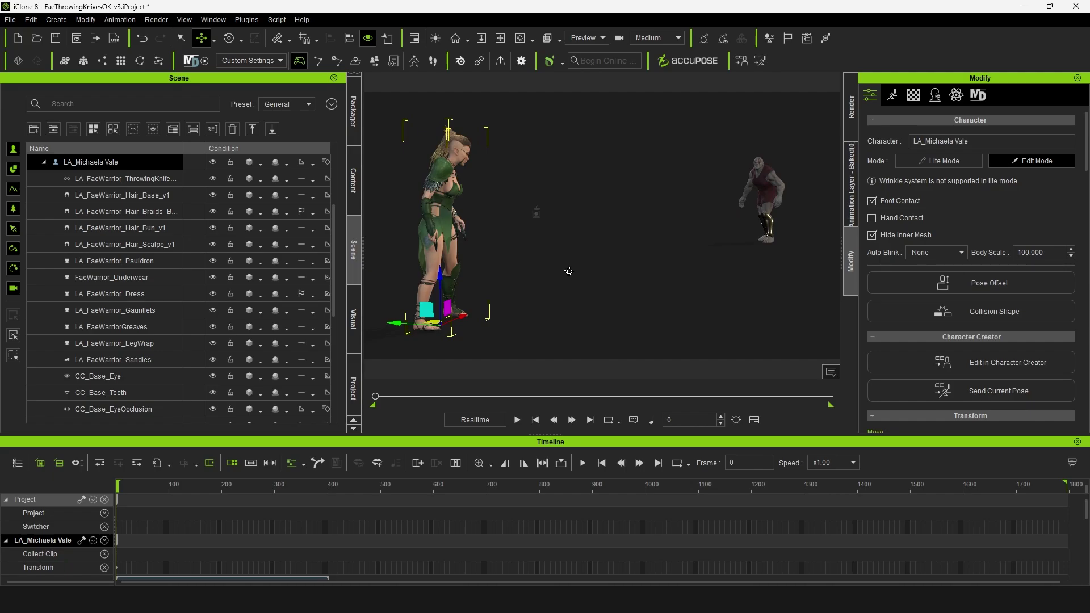
right_drag(594, 250, 523, 267)
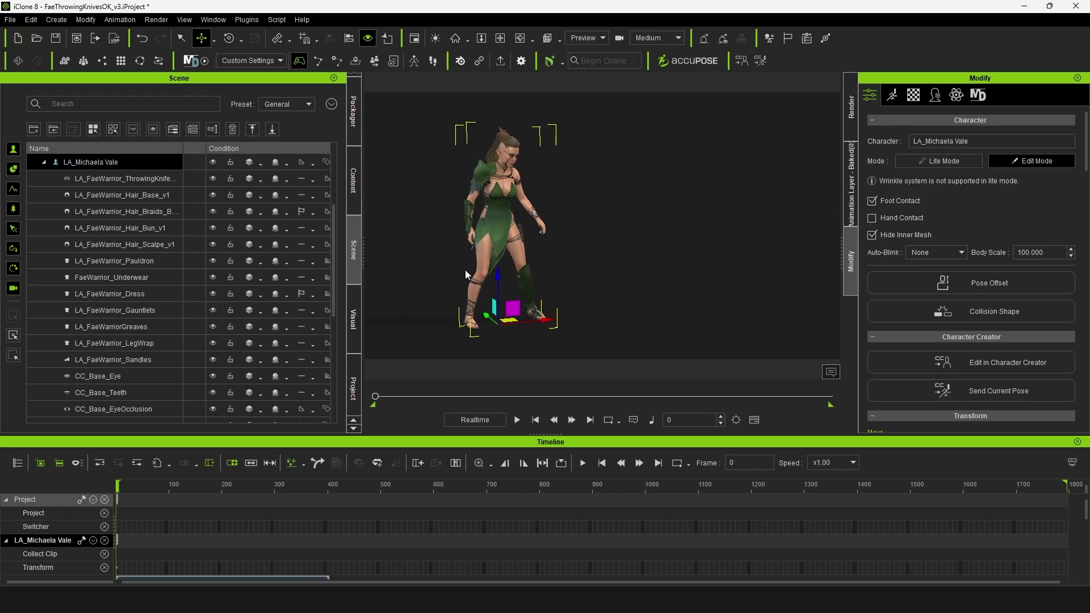
Step: Look through the installed content packs for the Fae Warrior packs, including the Female Bundle and Bonus Pack
click(351, 380)
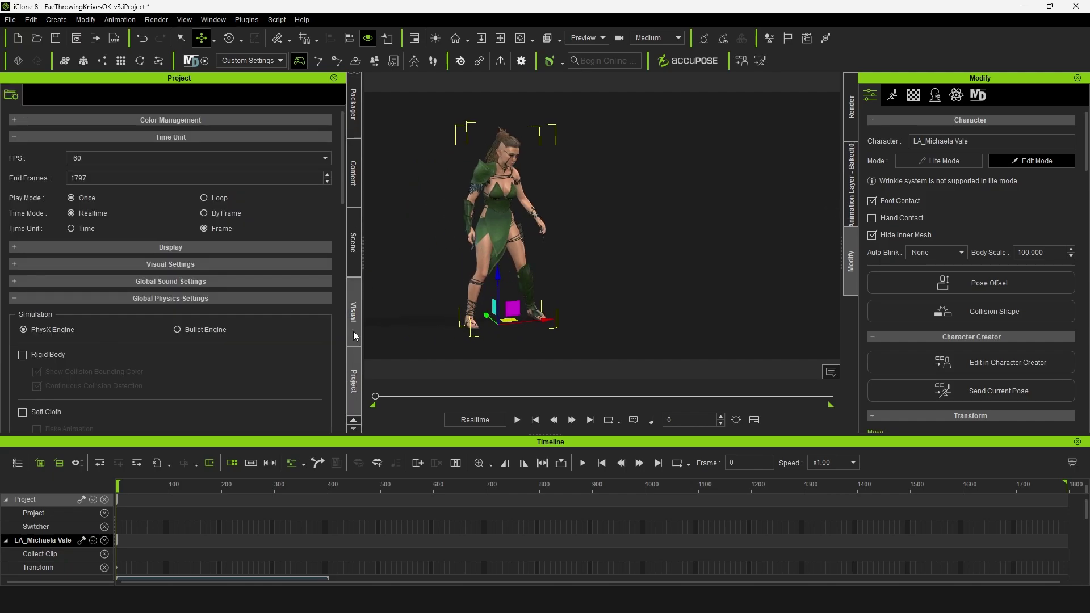
click(352, 183)
click(349, 127)
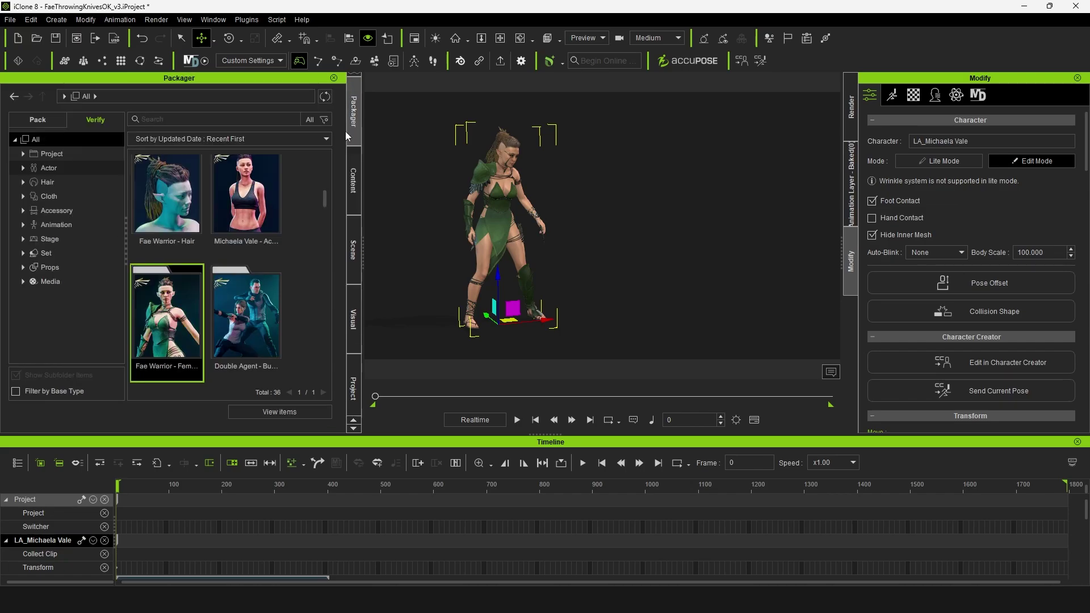
scroll(188, 318, up, 2)
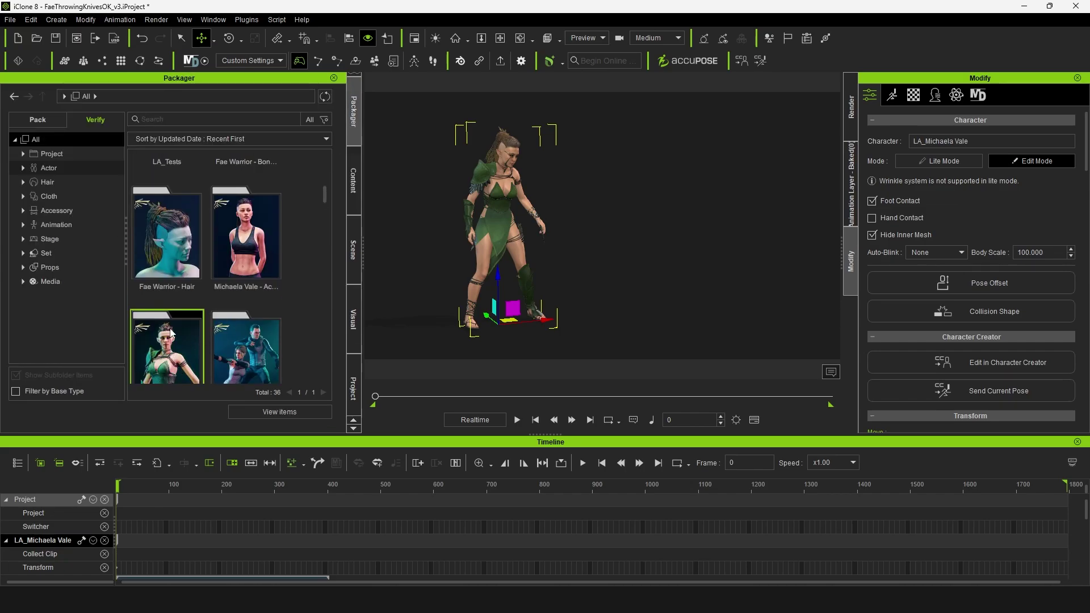
scroll(230, 302, up, 2)
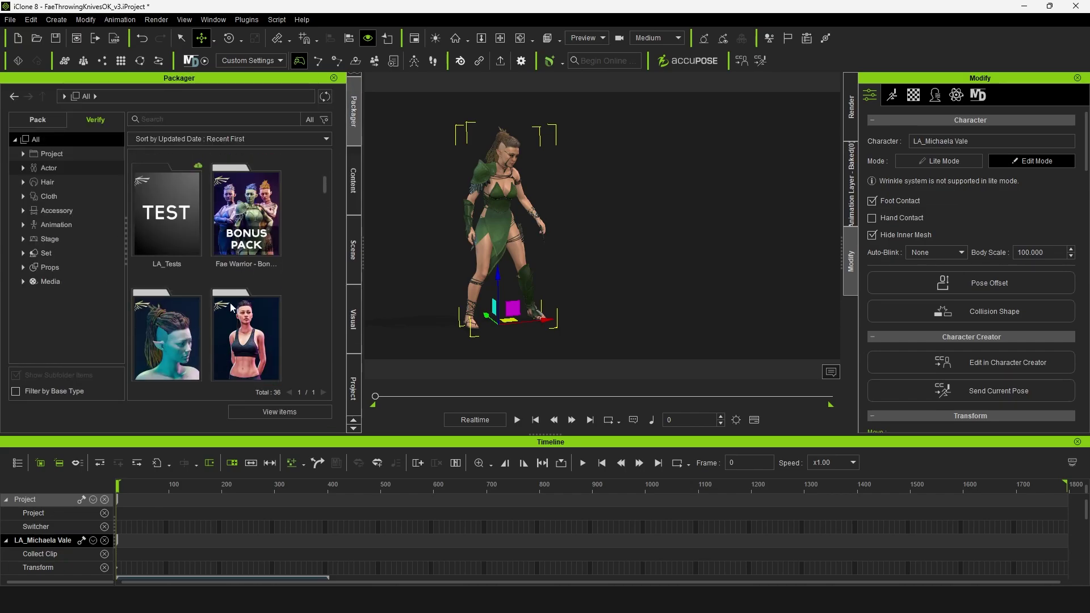
scroll(264, 298, up, 1)
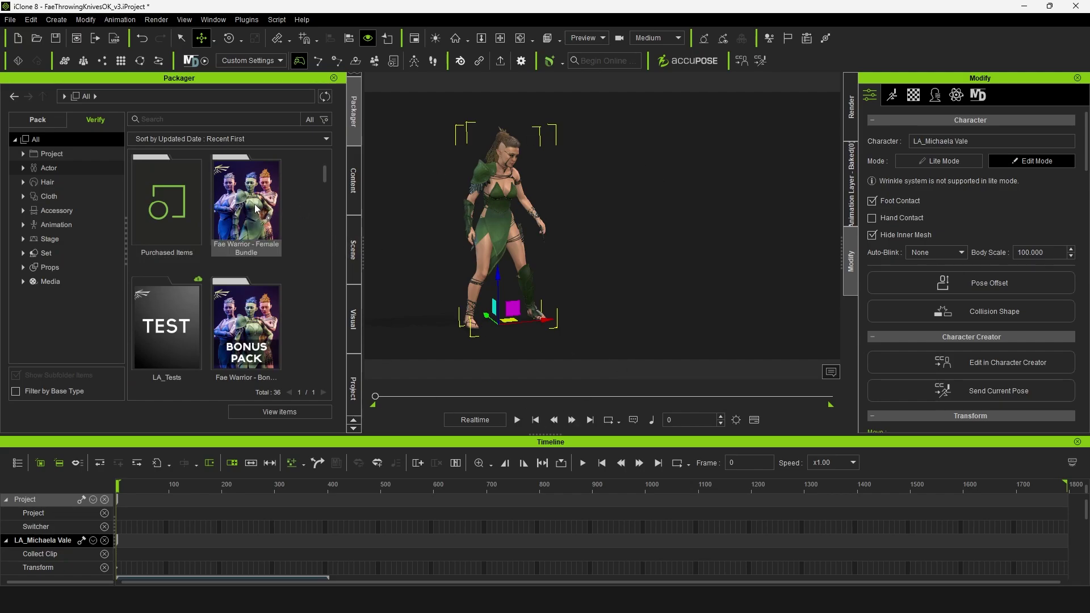
scroll(660, 202, down, 2)
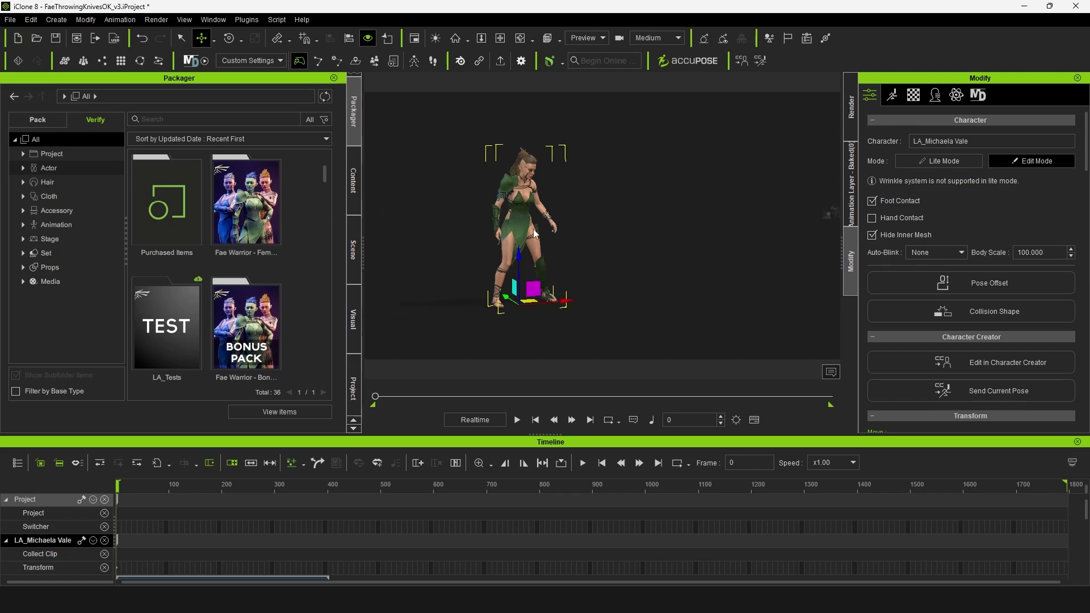
right_drag(533, 233, 636, 231)
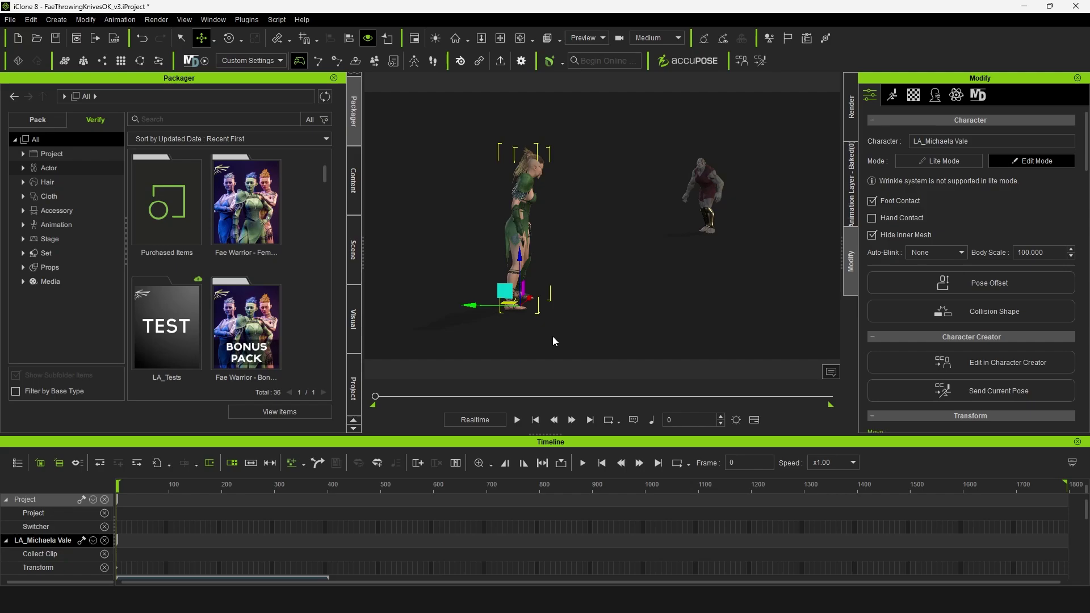
middle_drag(558, 318, 562, 325)
scroll(562, 325, up, 2)
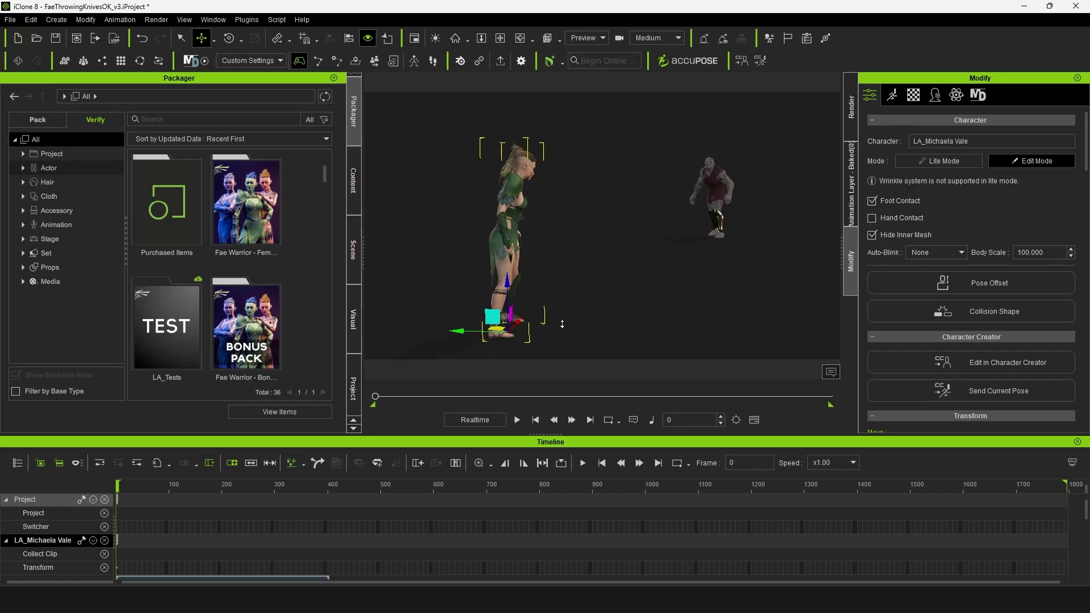
right_drag(631, 293, 603, 282)
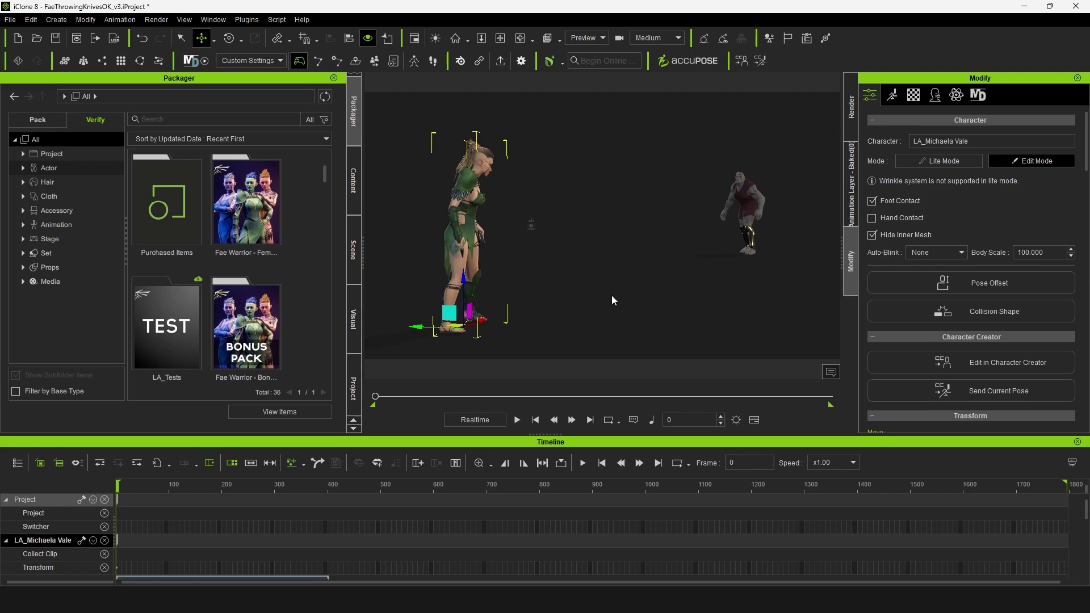